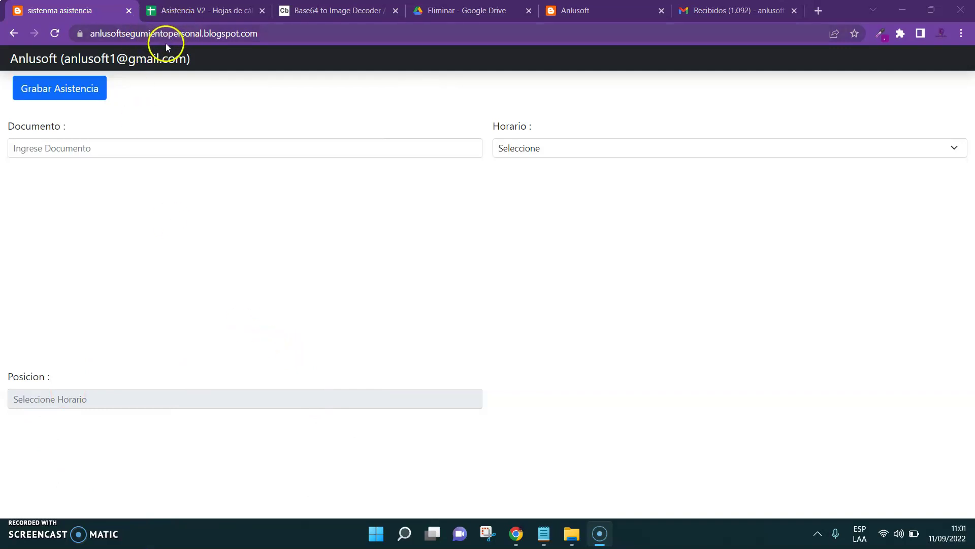
# Move from the attendance form to the Asistencia V2 spreadsheet, showing its six recorded attendance rows
pyautogui.click(200, 22)
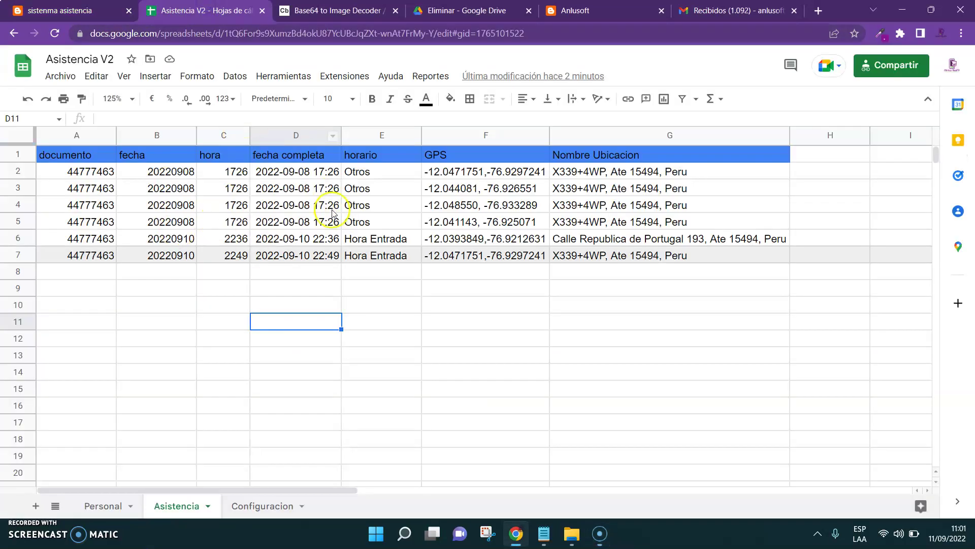
pyautogui.click(118, 11)
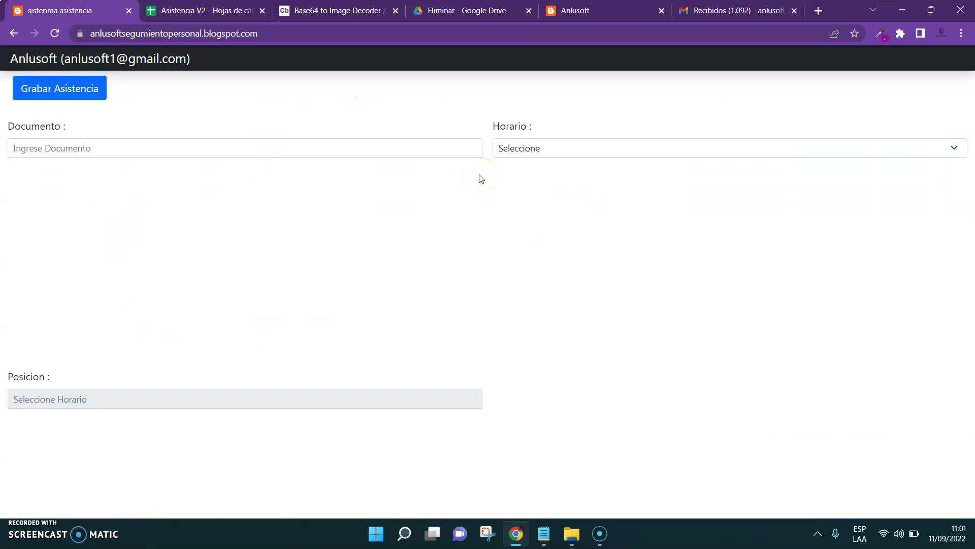
pyautogui.click(233, 148)
pyautogui.hotkey('ctrl', 'Tab')
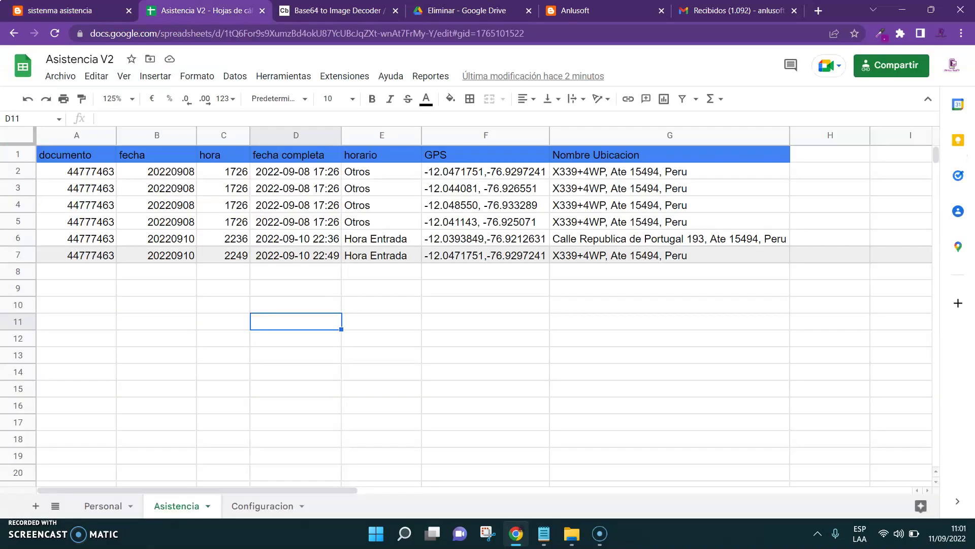
# Check the employee's document number and photo data in the Personal sheet, view the decoded photo, then start the form's document number
pyautogui.click(103, 506)
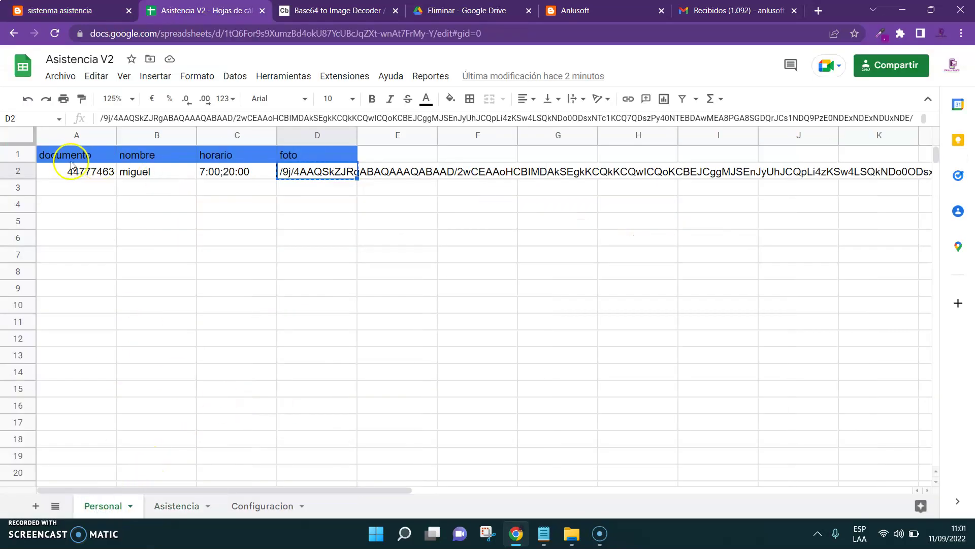
pyautogui.click(69, 168)
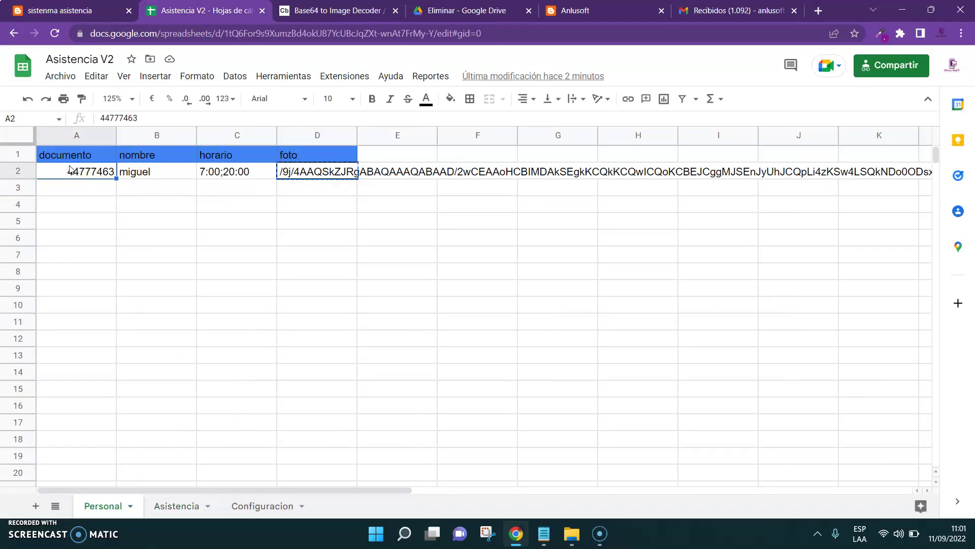
pyautogui.press('Right')
pyautogui.press('Right')
pyautogui.press('Right')
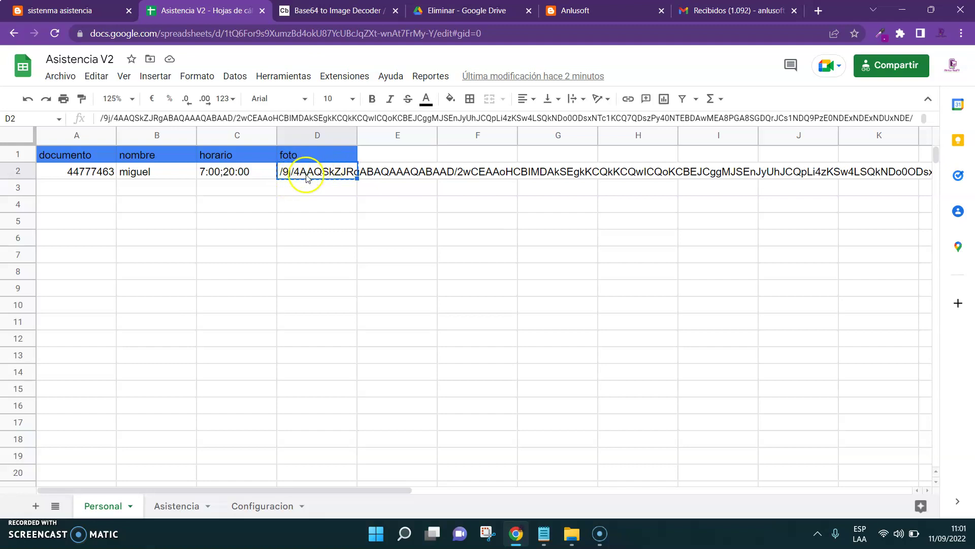
pyautogui.hotkey('ctrl', 'Tab')
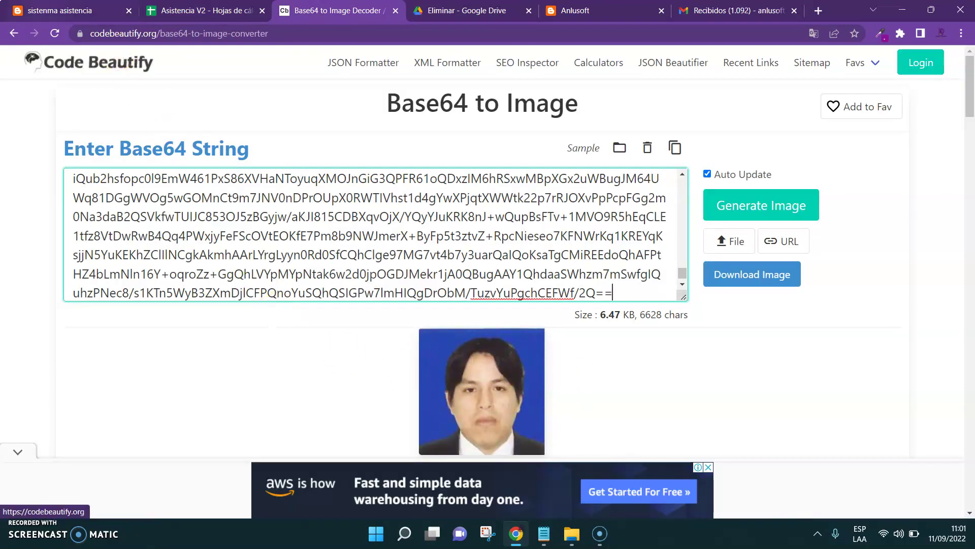
pyautogui.hotkey('ctrl', '1')
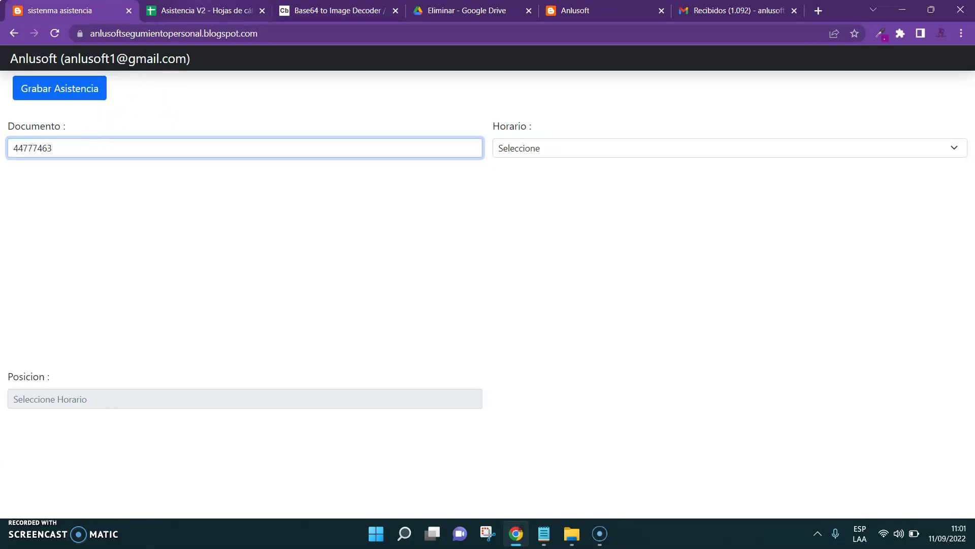
# Check the Asistencia sheet's latest record in row 7 and the empty row 8 below it
pyautogui.click(203, 10)
pyautogui.click(178, 505)
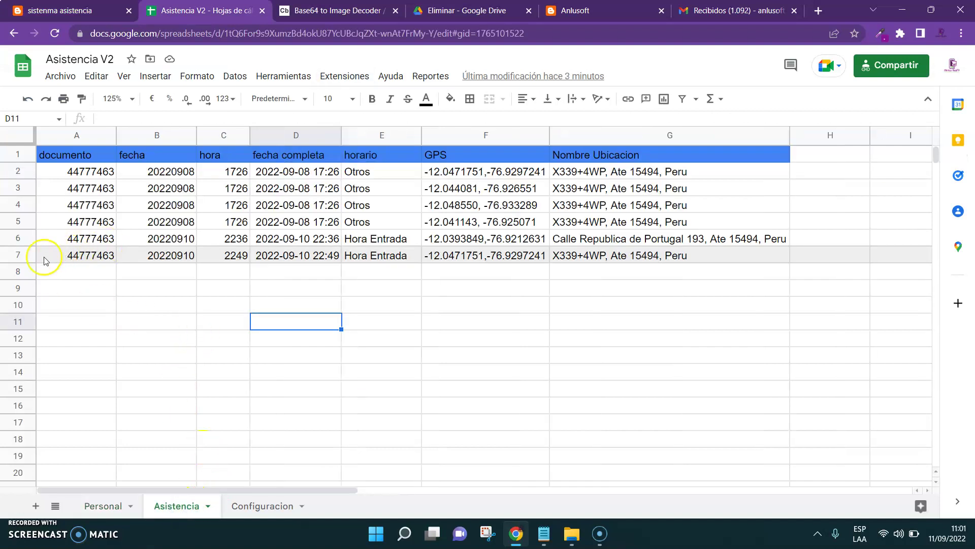
pyautogui.click(13, 253)
pyautogui.click(76, 272)
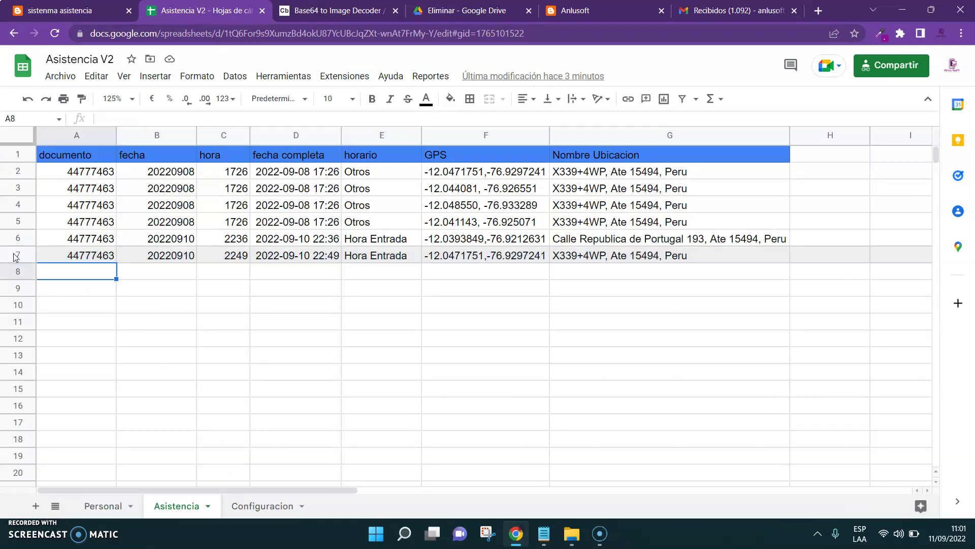
pyautogui.hotkey('ctrl', 'shift', 'Tab')
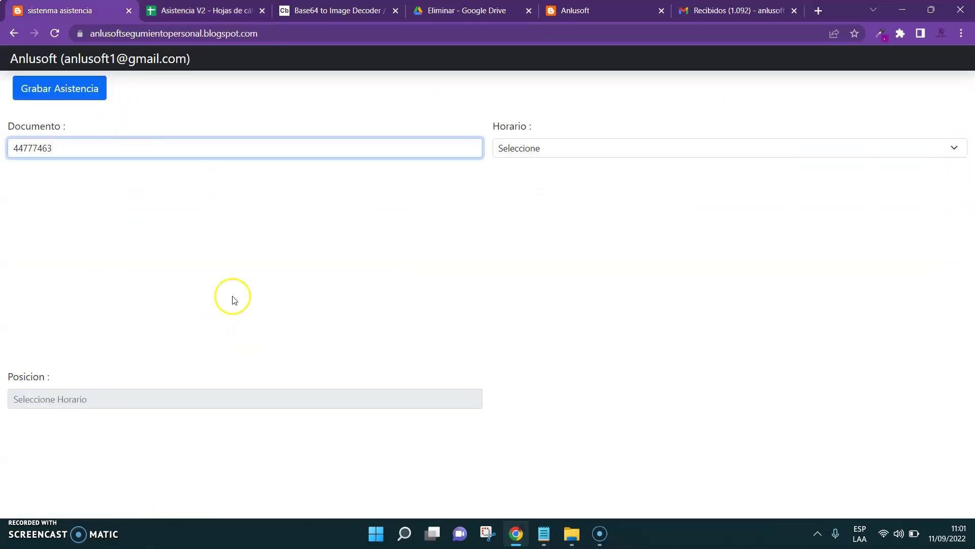
# Submit the attendance form with Horario set to Hora Entrada
pyautogui.click(545, 152)
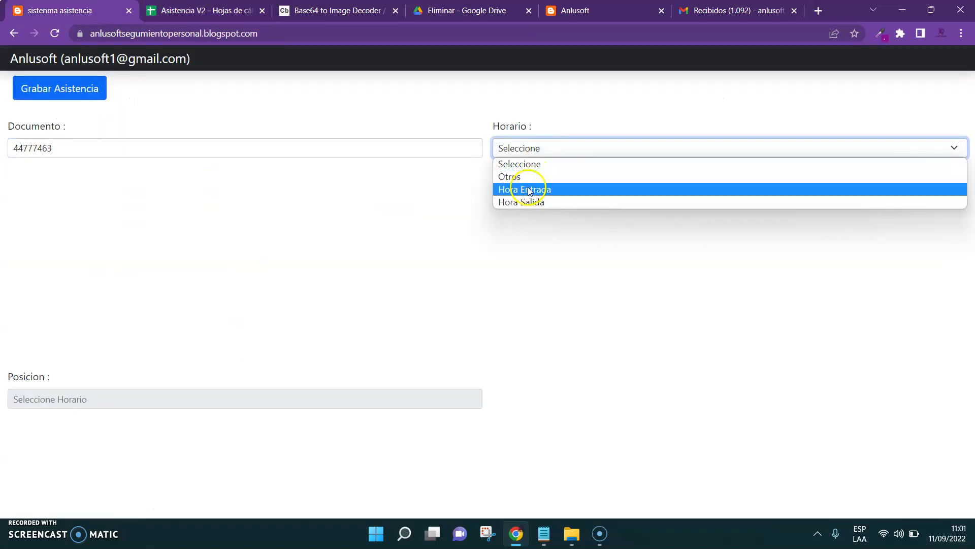
pyautogui.click(529, 189)
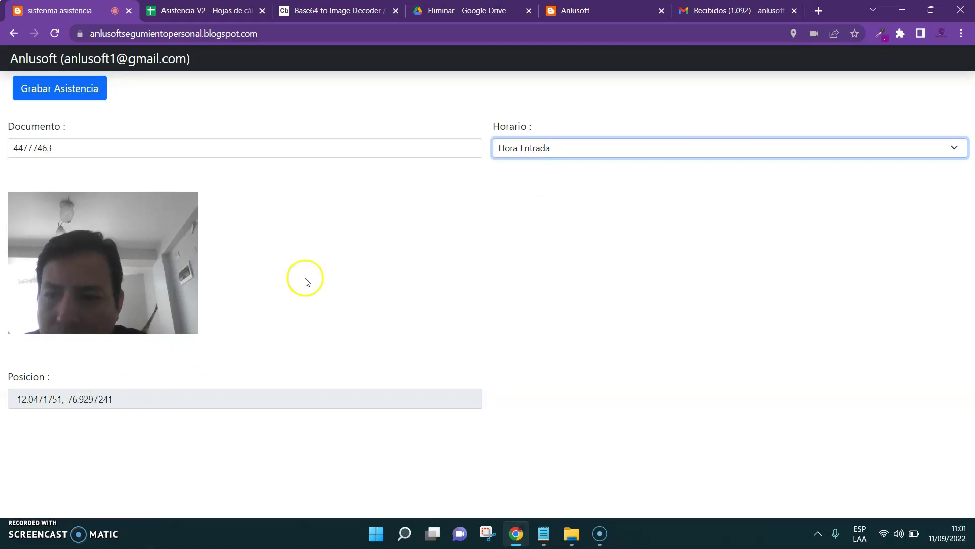
pyautogui.click(71, 88)
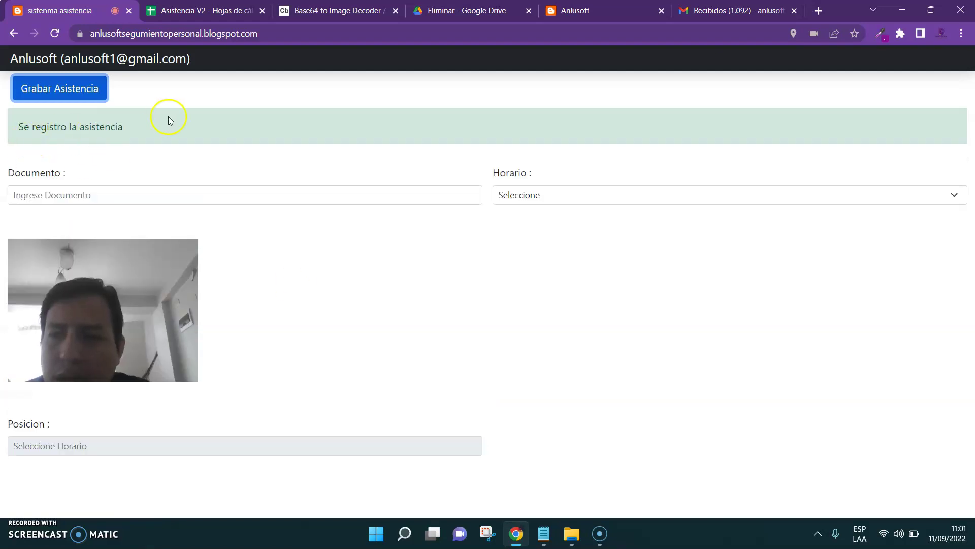
pyautogui.click(203, 10)
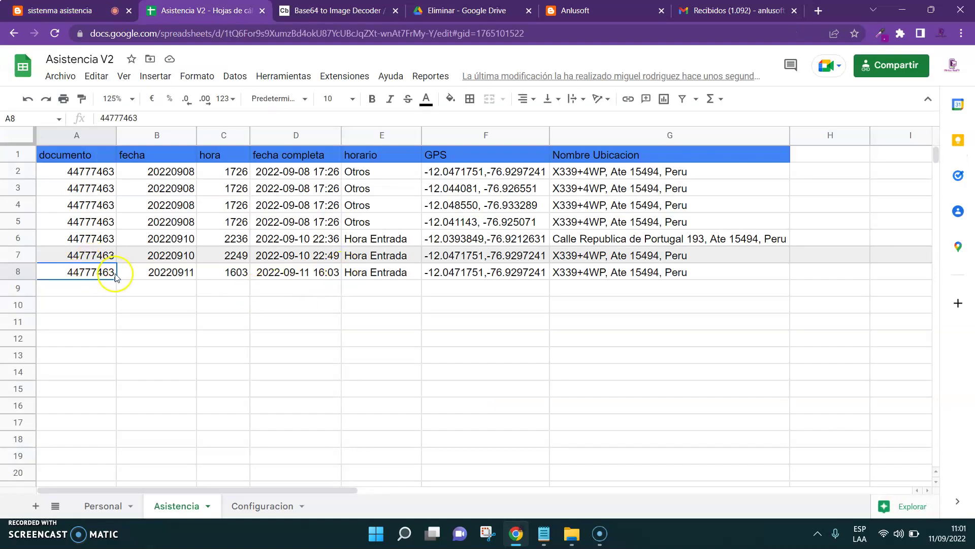
pyautogui.press('Right')
pyautogui.press('Right')
pyautogui.press('Left')
pyautogui.press('Left')
pyautogui.press('Right')
pyautogui.press('Right')
pyautogui.press('Right')
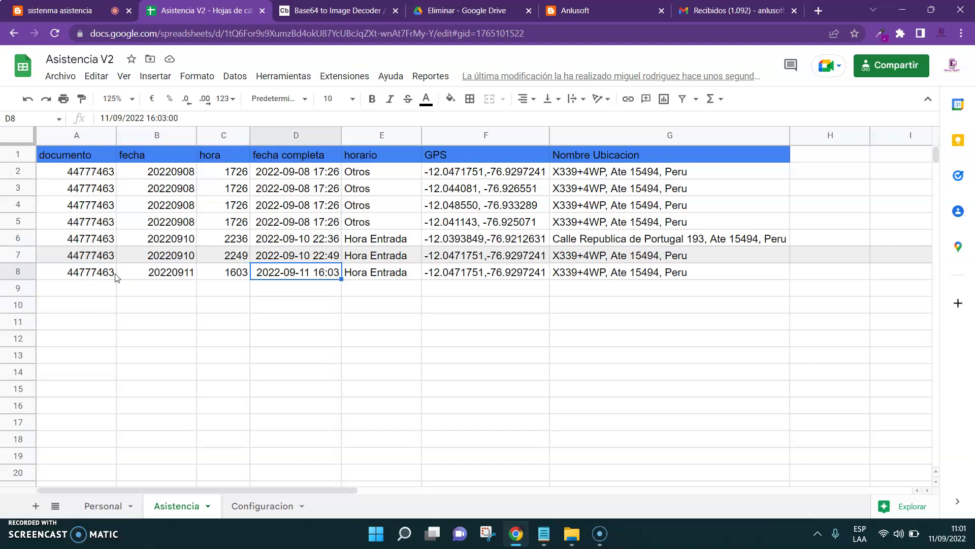
pyautogui.press('Right')
pyautogui.press('Right')
pyautogui.press('Right')
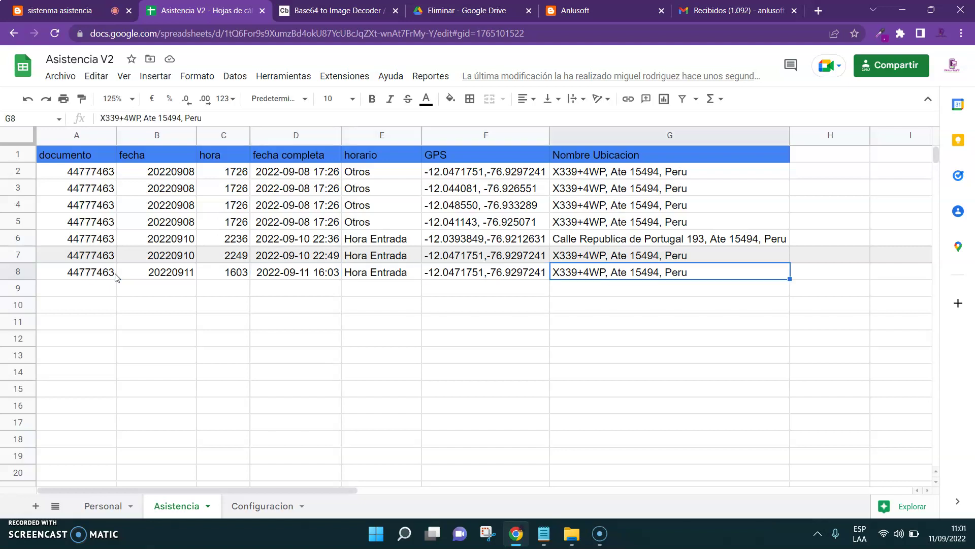
pyautogui.hotkey('ctrl', 'pageup')
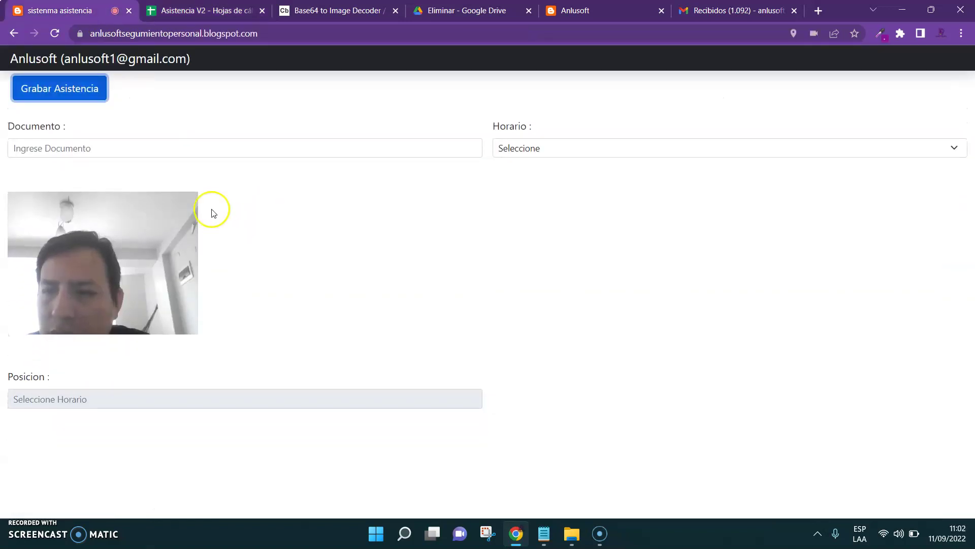
# After the empty-form warning, submit an Otros attendance with the employee's document number
pyautogui.click(92, 89)
pyautogui.click(183, 193)
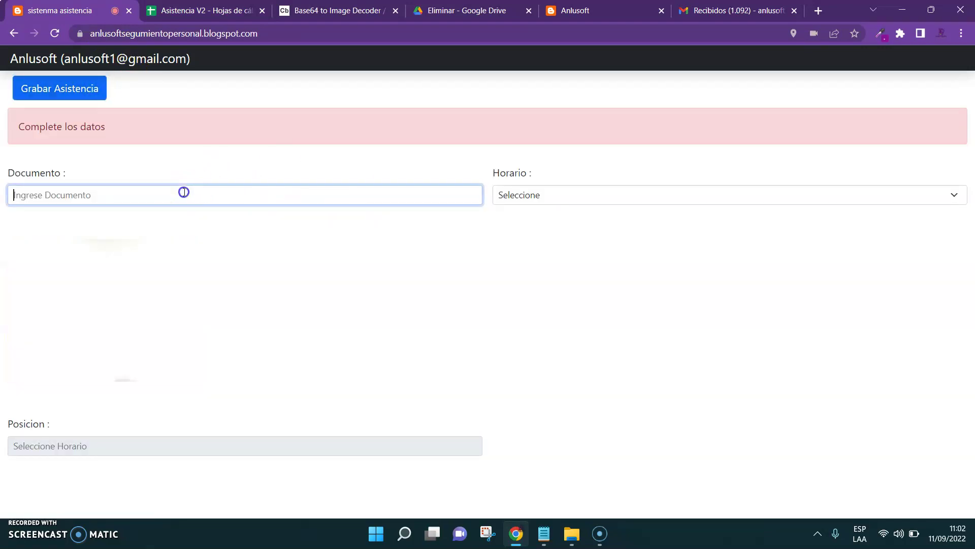
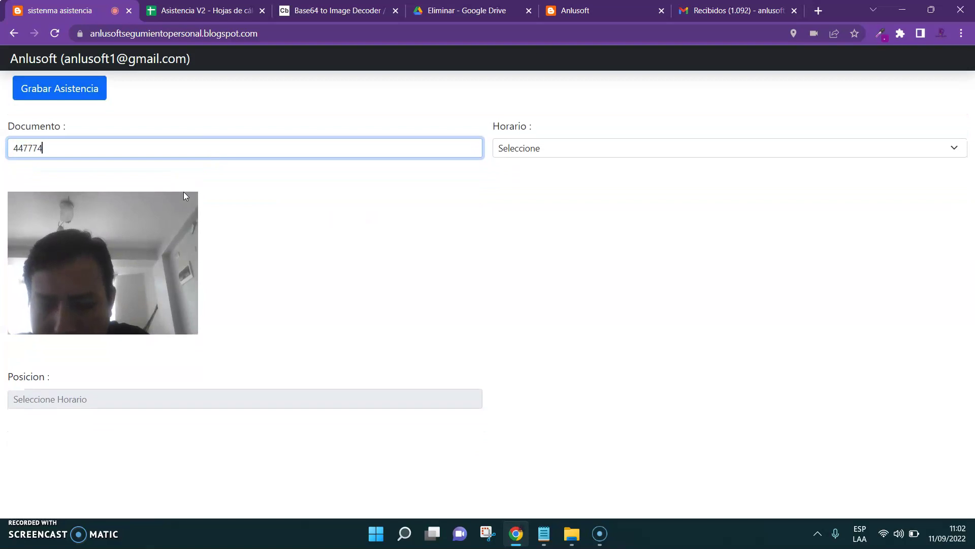
pyautogui.click(547, 147)
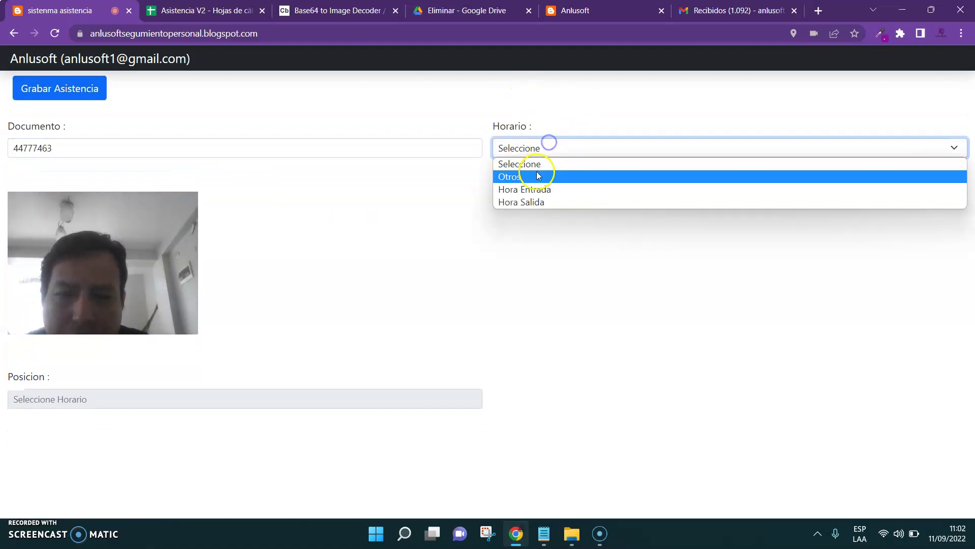
pyautogui.click(532, 177)
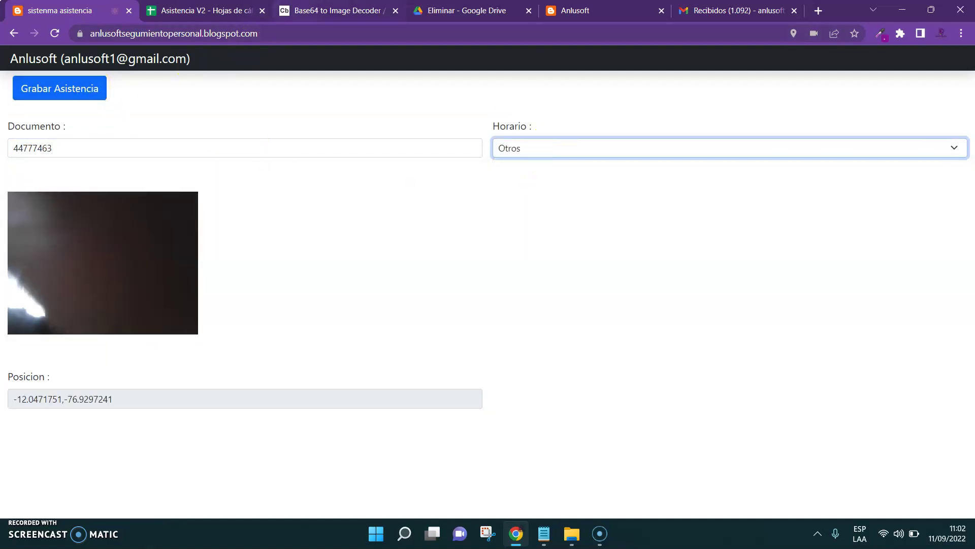
pyautogui.click(98, 87)
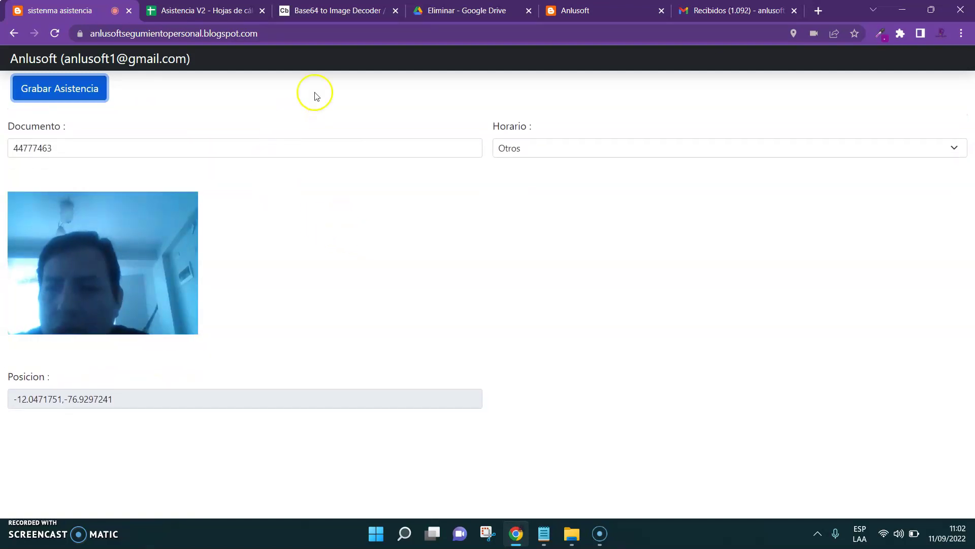
pyautogui.hotkey('ctrl', 'Tab')
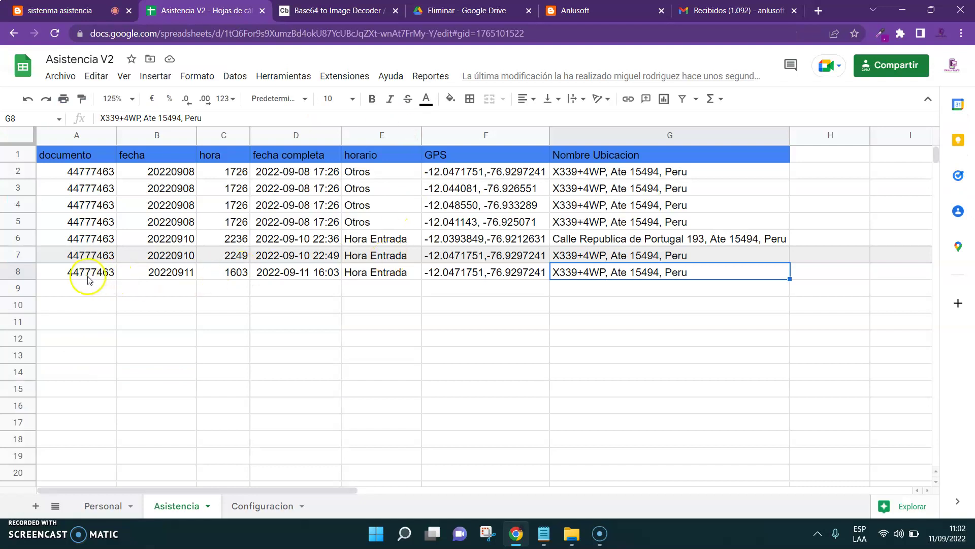
# Copy the row 6 attendance record into the empty row 9
pyautogui.click(87, 278)
pyautogui.hotkey('shift', 'Right')
pyautogui.hotkey('shift', 'Right')
pyautogui.hotkey('shift', 'Right')
pyautogui.hotkey('shift', 'Right')
pyautogui.hotkey('shift', 'Right')
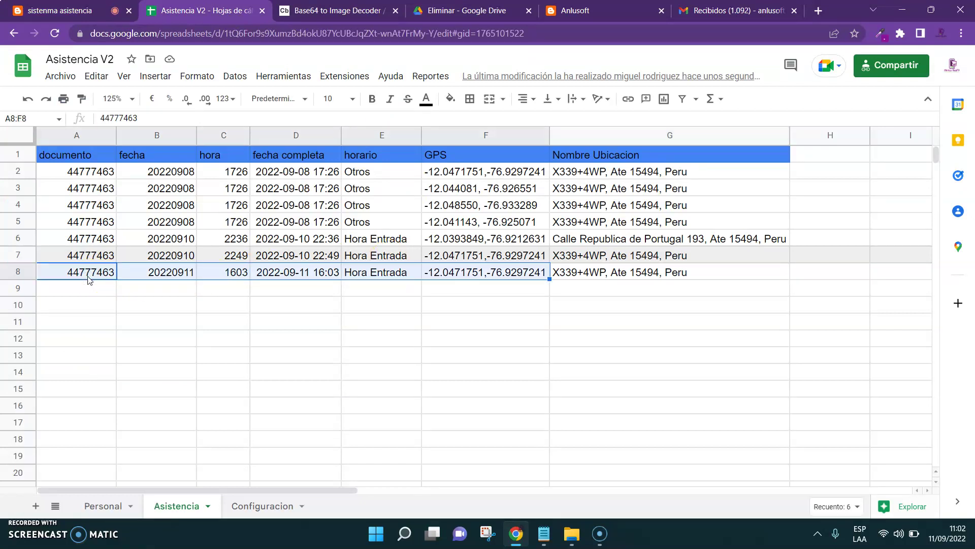
pyautogui.press('Up')
pyautogui.press('Up')
pyautogui.hotkey('shift', 'Right')
pyautogui.hotkey('shift', 'Right')
pyautogui.hotkey('shift', 'Right')
pyautogui.hotkey('shift', 'Right')
pyautogui.hotkey('shift', 'Right')
pyautogui.hotkey('shift', 'Right')
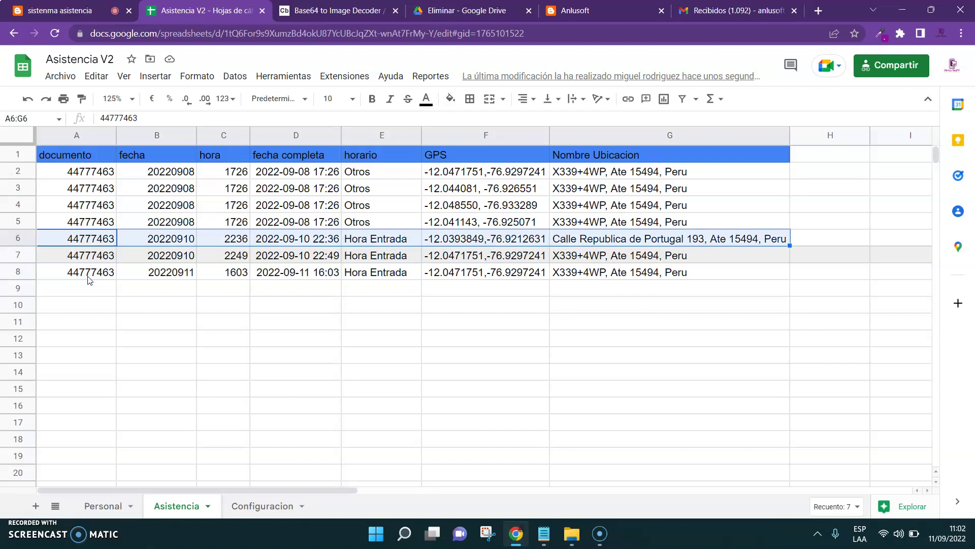
pyautogui.hotkey('ctrl', 'c')
pyautogui.press('Down')
pyautogui.press('Down')
pyautogui.press('Down')
pyautogui.hotkey('ctrl', 'v')
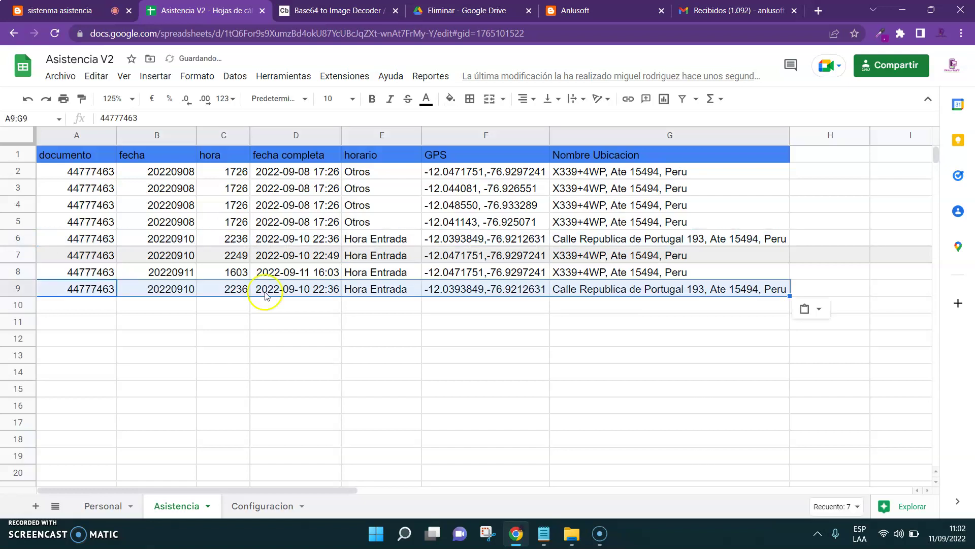
pyautogui.click(490, 293)
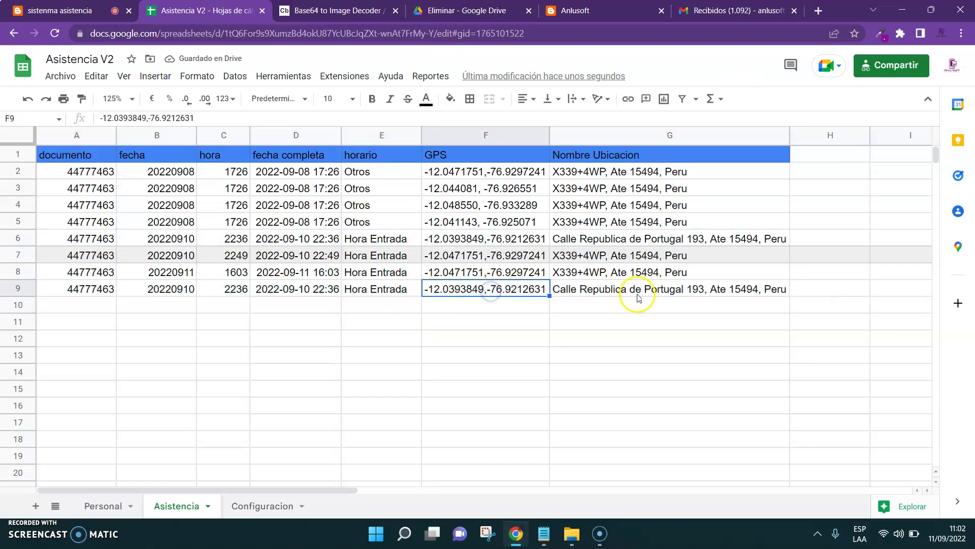
# Copy the 20220911 date from B8 into B9
pyautogui.click(180, 272)
pyautogui.hotkey('ctrl', 'c')
pyautogui.press('Down')
pyautogui.hotkey('ctrl', 'v')
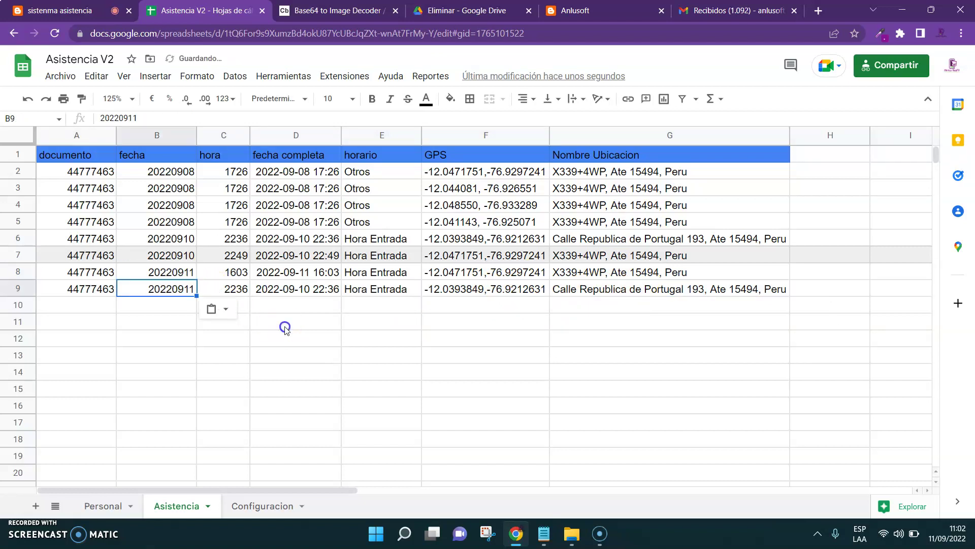
pyautogui.click(285, 328)
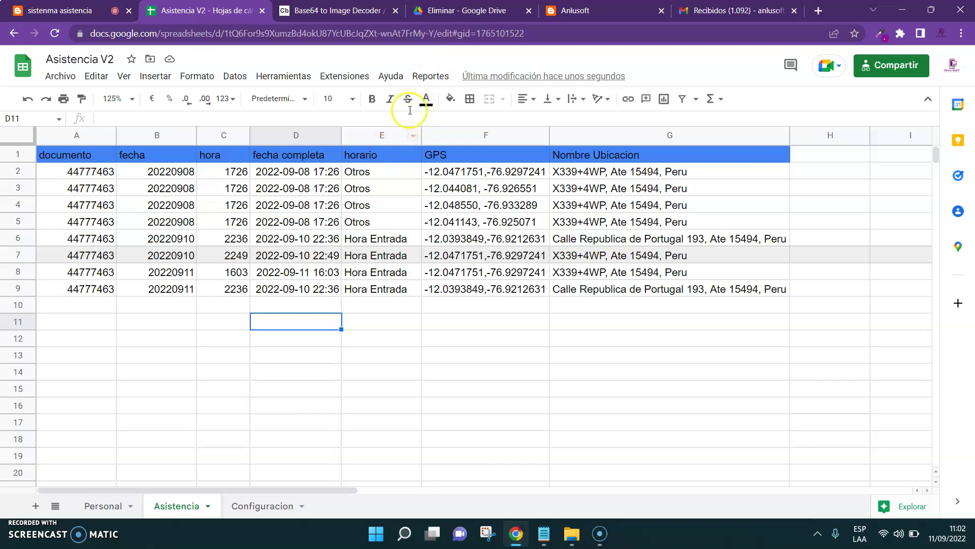
pyautogui.click(424, 77)
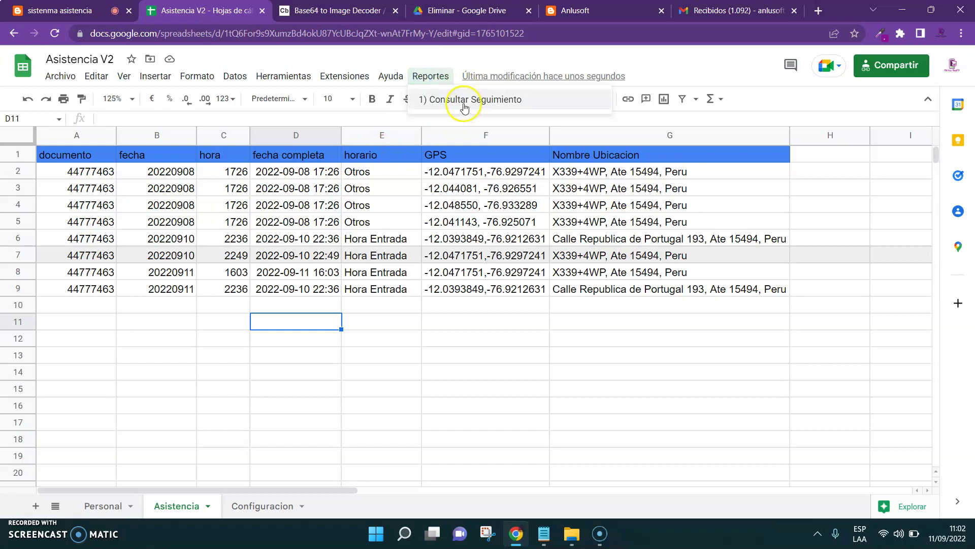
# Search Reportes > Consultar Seguimiento for the employee's document number on 11/09/2022
pyautogui.click(439, 99)
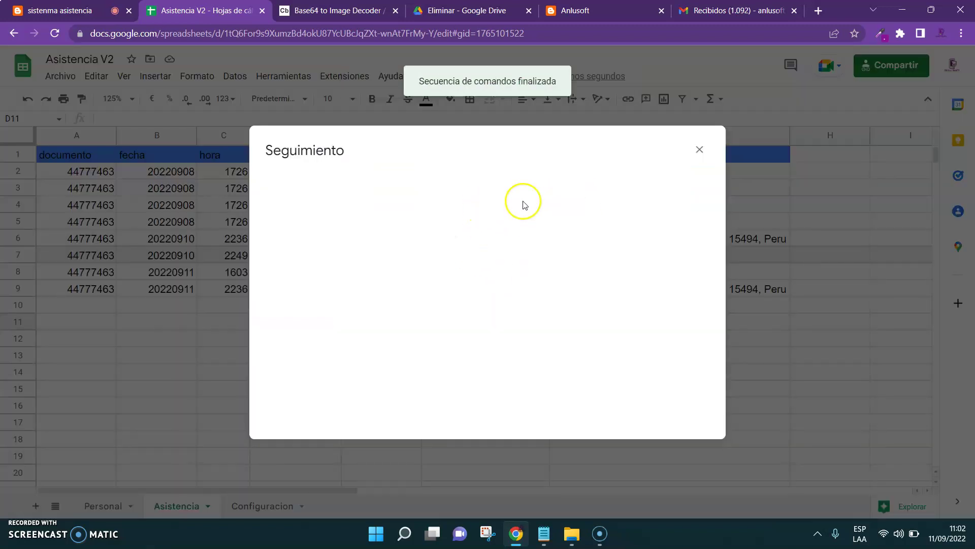
pyautogui.click(386, 178)
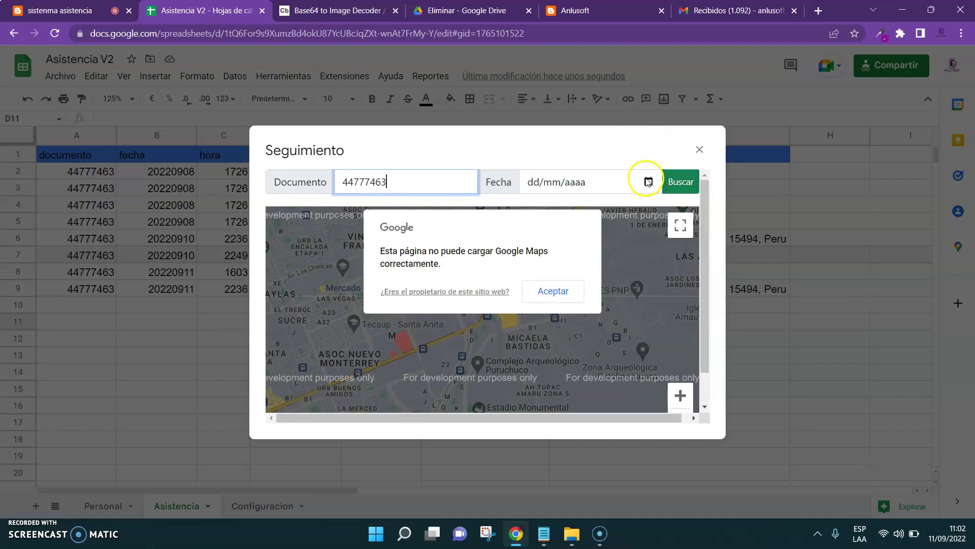
pyautogui.click(648, 181)
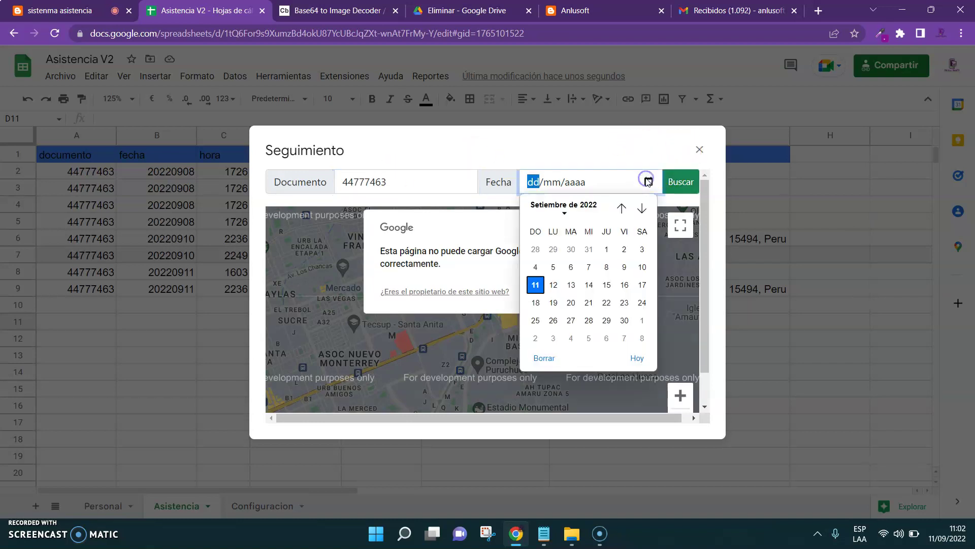
pyautogui.click(535, 285)
pyautogui.click(684, 184)
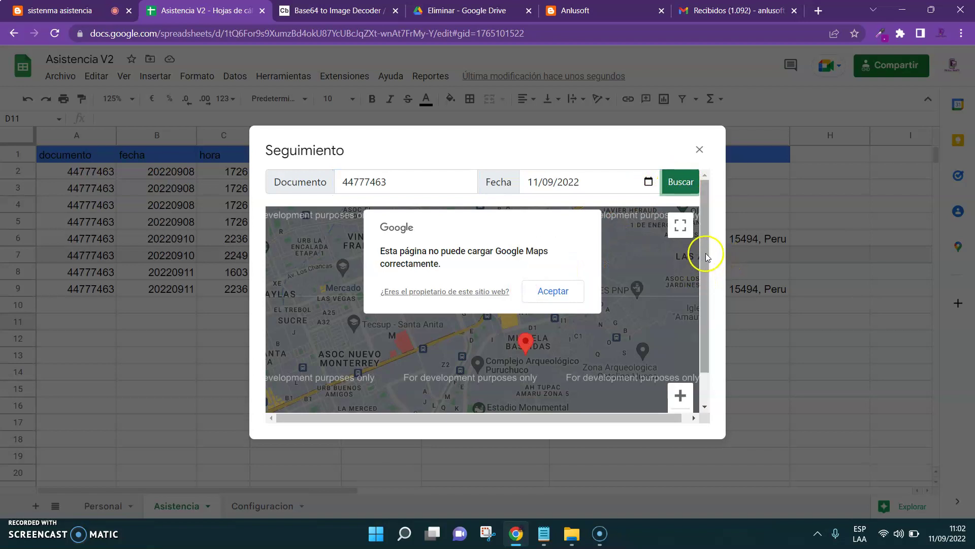
pyautogui.click(681, 225)
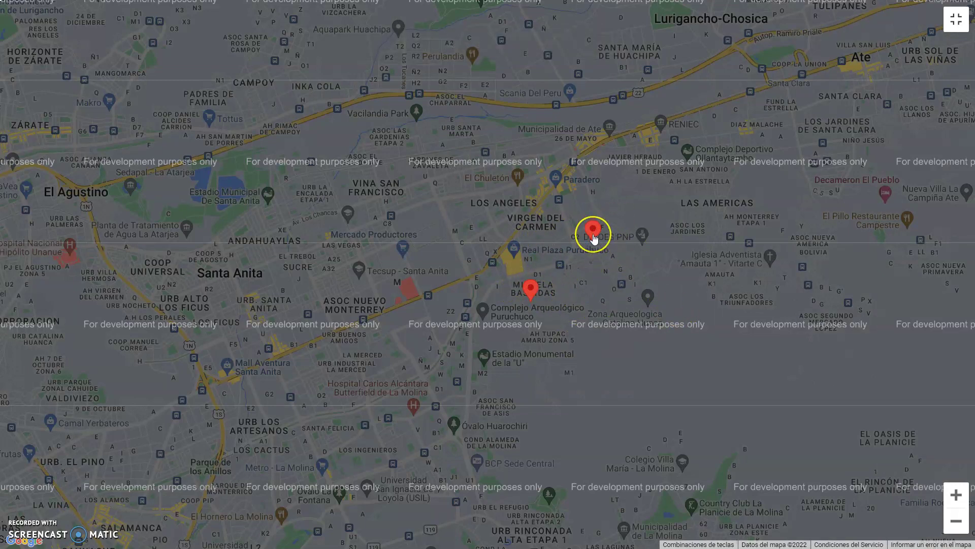
# Inspect both red attendance markers on the full-screen map, zoom out, and exit full screen
pyautogui.moveTo(593, 235)
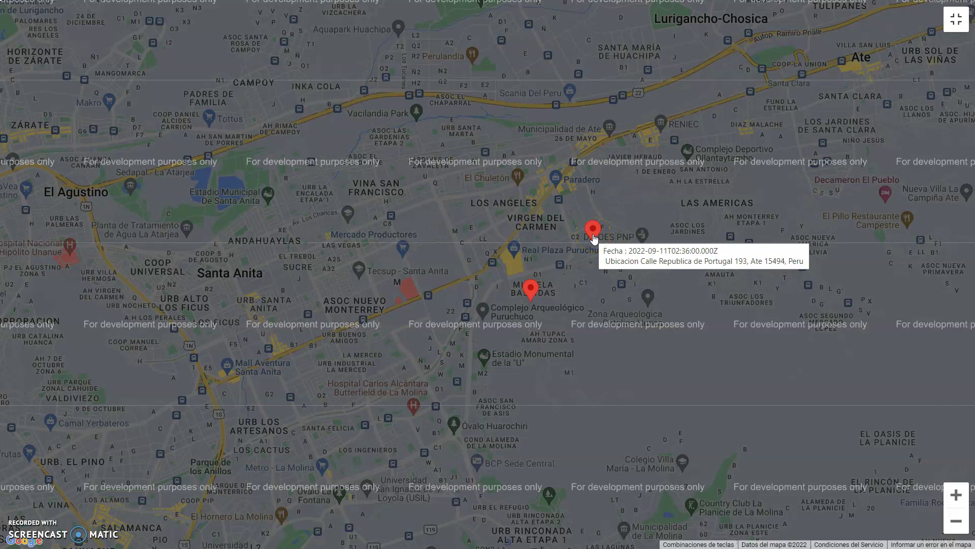
pyautogui.moveTo(532, 292)
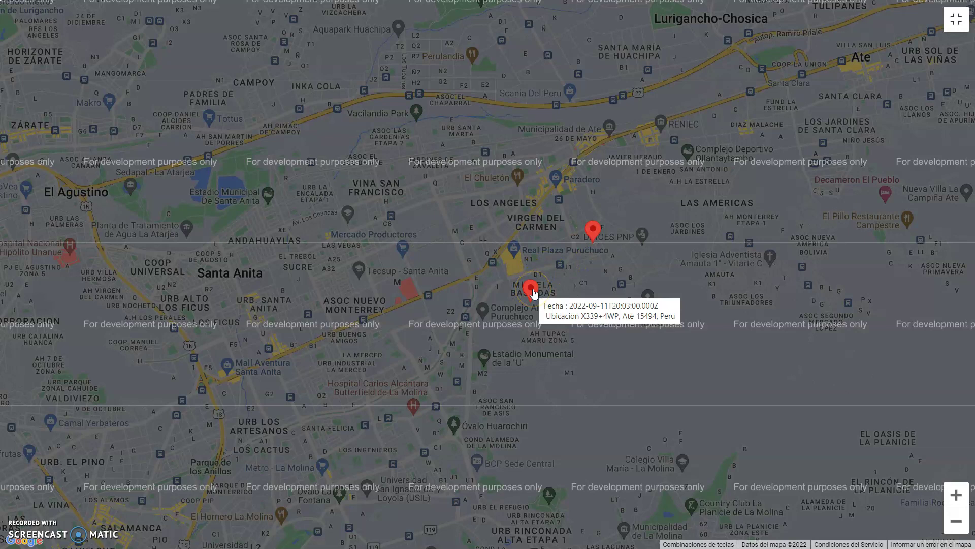
pyautogui.click(952, 530)
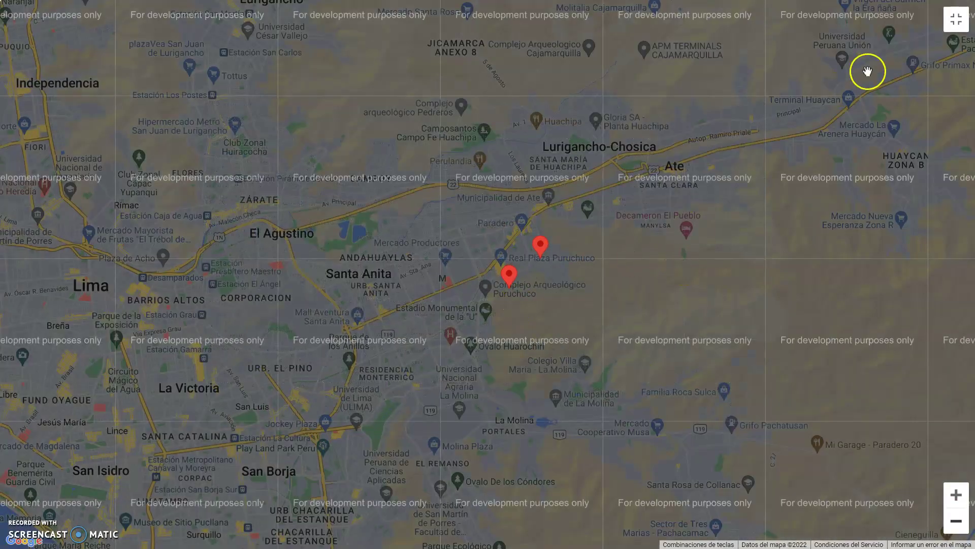
pyautogui.click(963, 26)
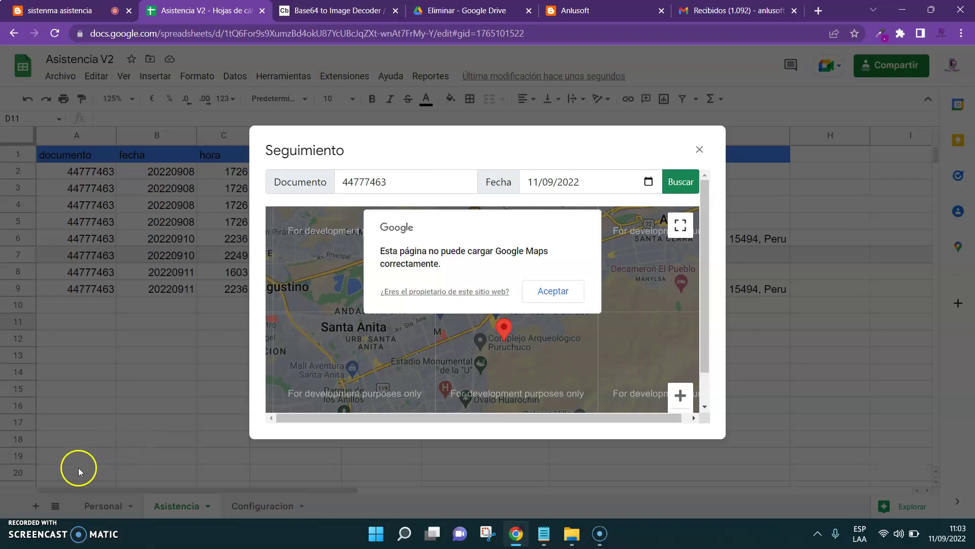
# Close the tracking window and create a new Google Sheets spreadsheet in the Drive Eliminar folder
pyautogui.click(697, 149)
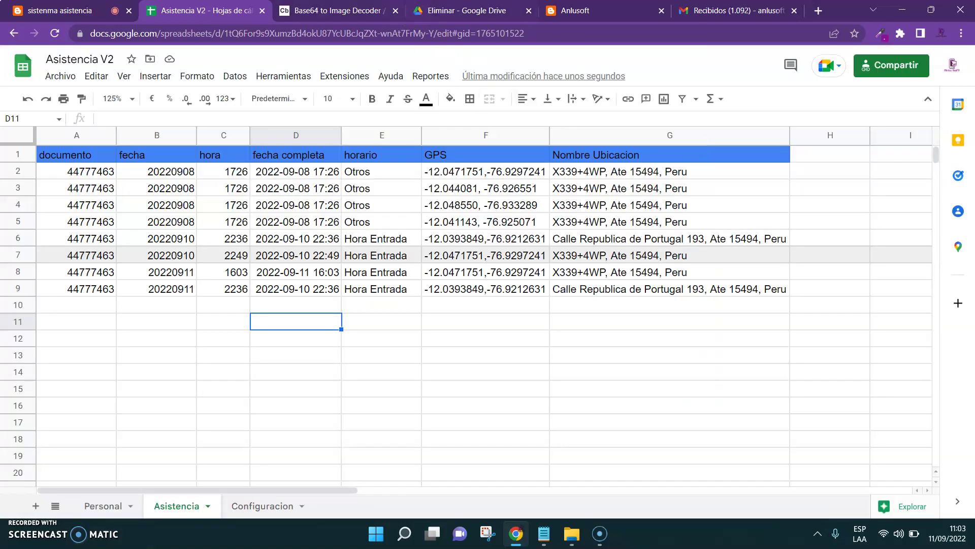
pyautogui.click(447, 10)
pyautogui.rightClick(286, 304)
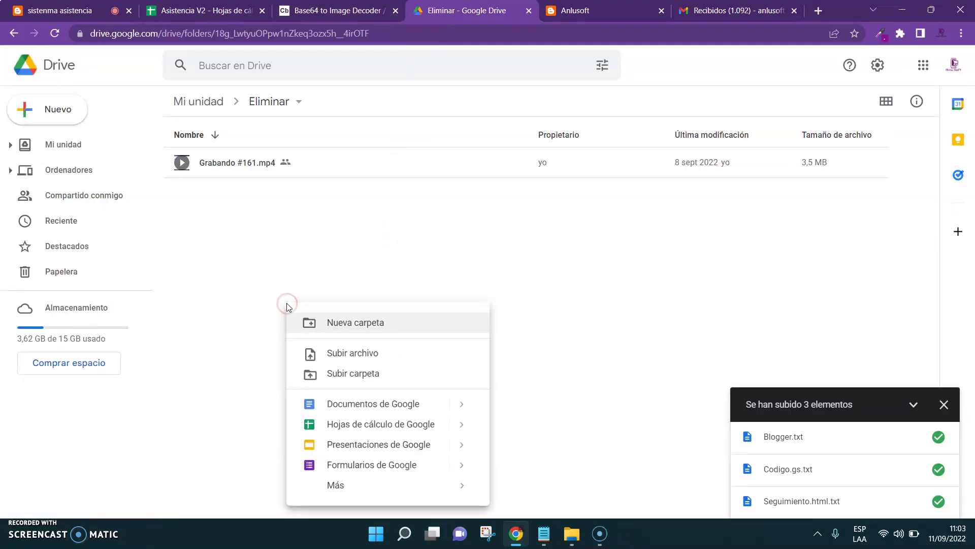
pyautogui.click(305, 425)
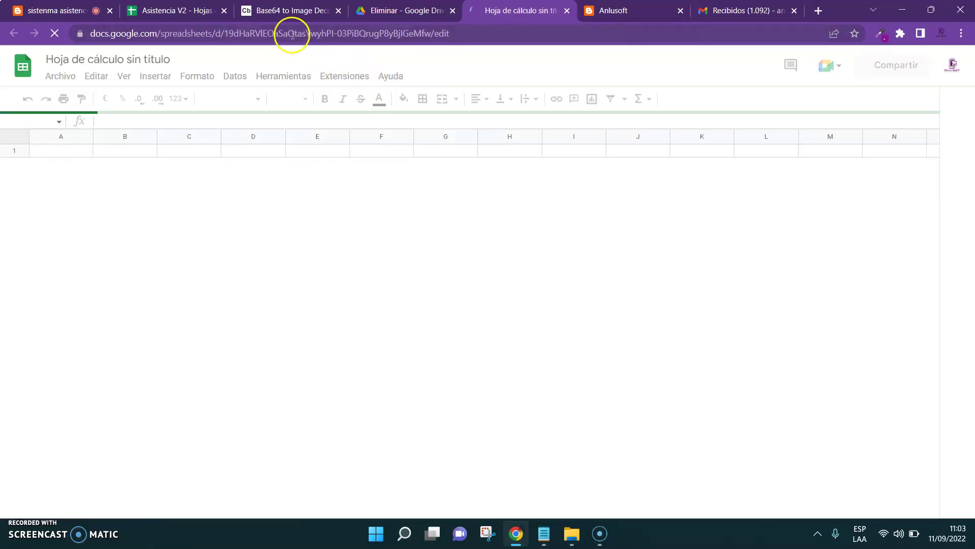
# Title the new spreadsheet 'Asistencia v3' and compare it with Asistencia V2
pyautogui.click(122, 60)
pyautogui.write('Asistencia ')
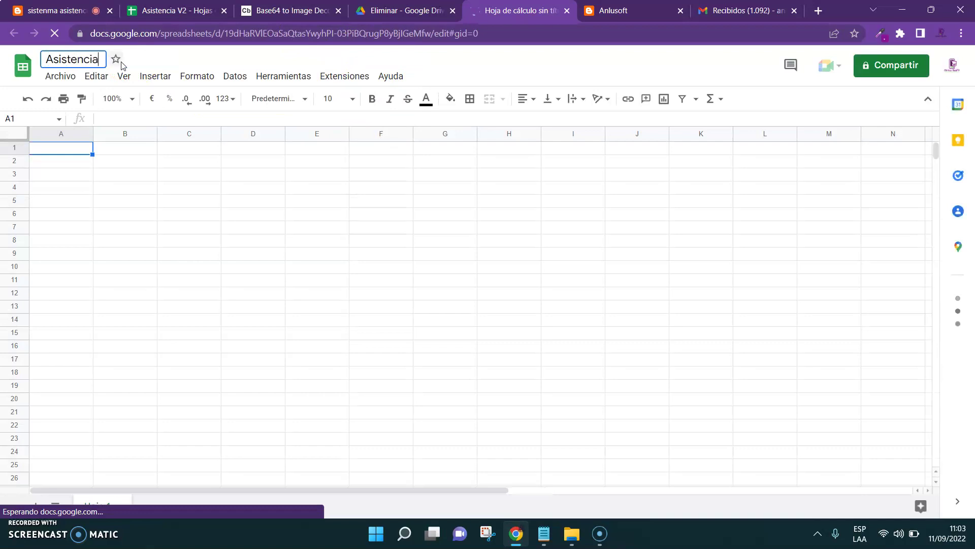
pyautogui.write('v3')
pyautogui.click(122, 283)
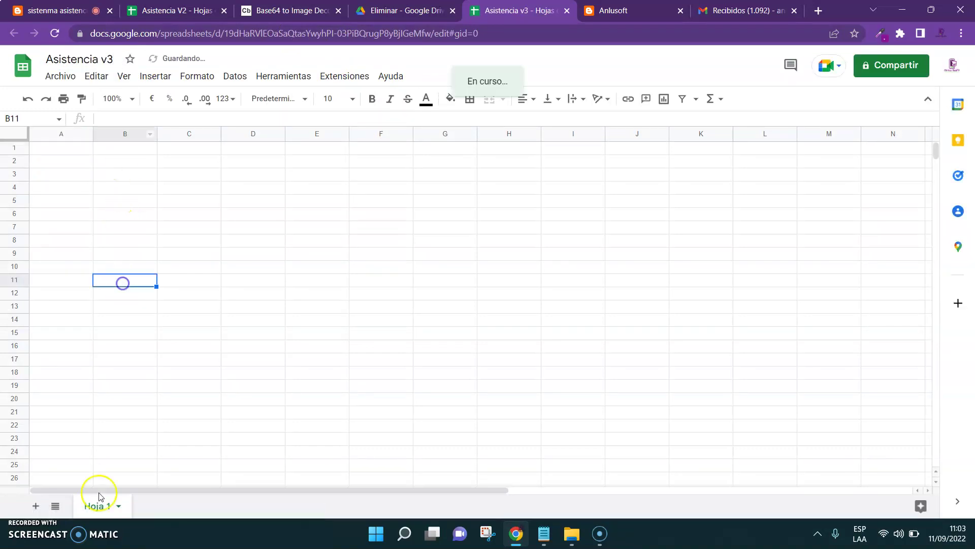
pyautogui.hotkey('ctrl', '2')
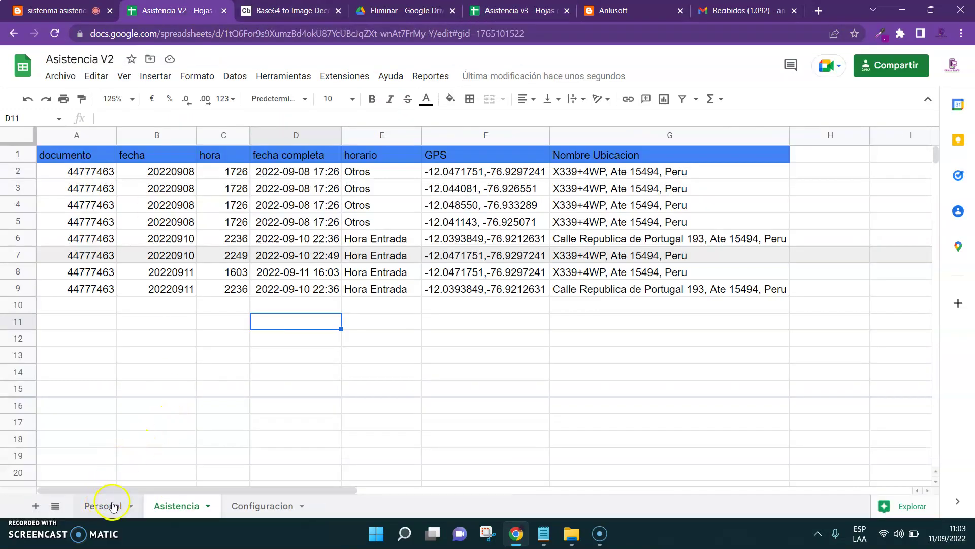
pyautogui.hotkey('ctrl', '5')
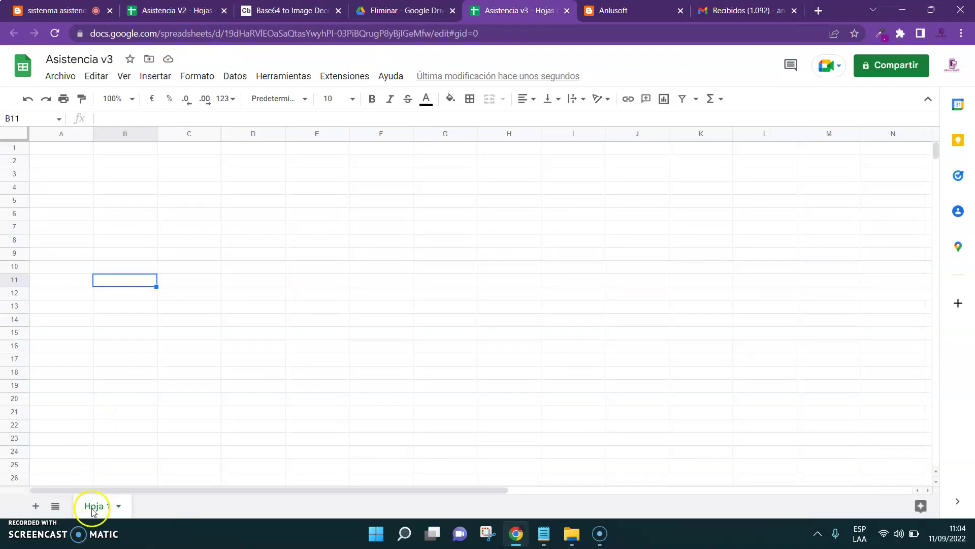
# Rename Hoja 1 to Personal and add two sheets named Asistencia and Configuracion
pyautogui.rightClick(94, 506)
pyautogui.click(136, 348)
pyautogui.write('Personal')
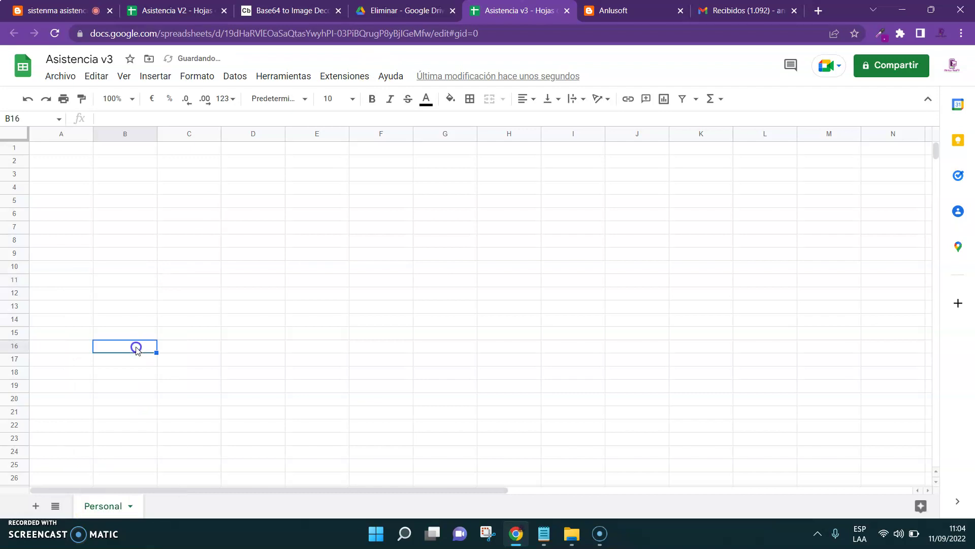
pyautogui.click(35, 506)
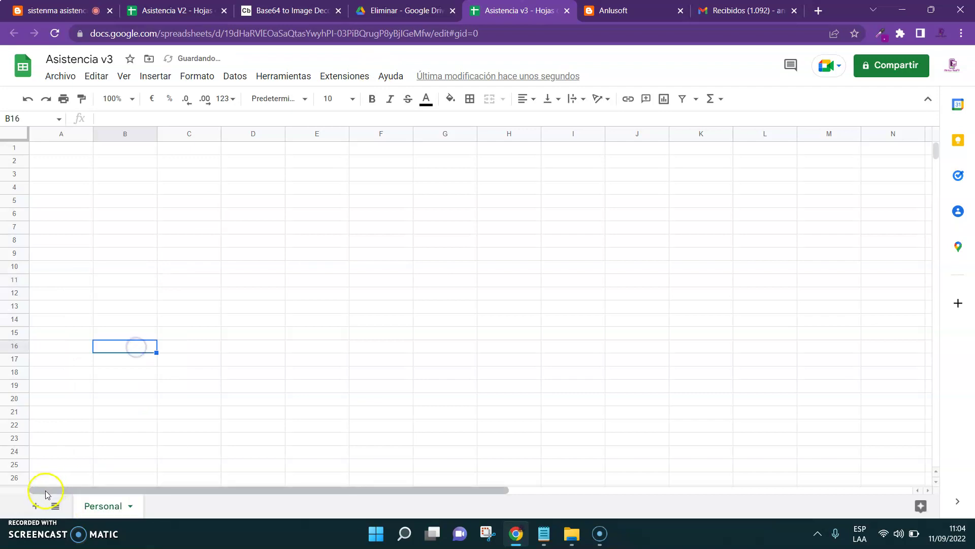
pyautogui.click(163, 505)
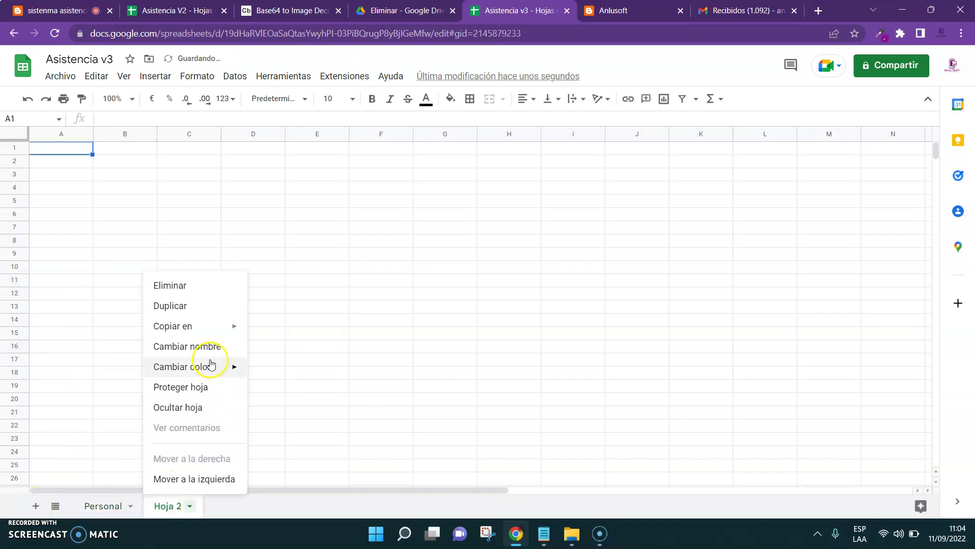
pyautogui.click(219, 347)
pyautogui.write('Asistencia')
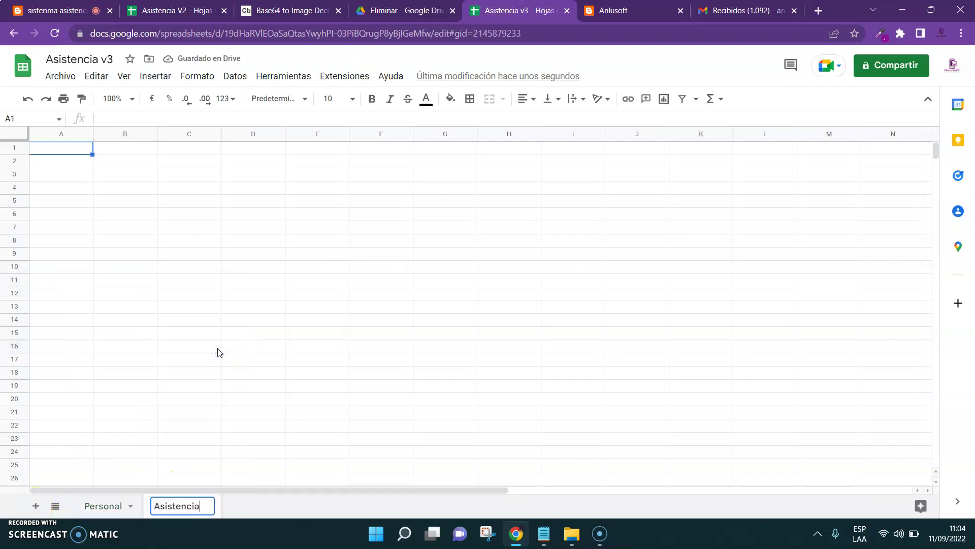
pyautogui.click(218, 350)
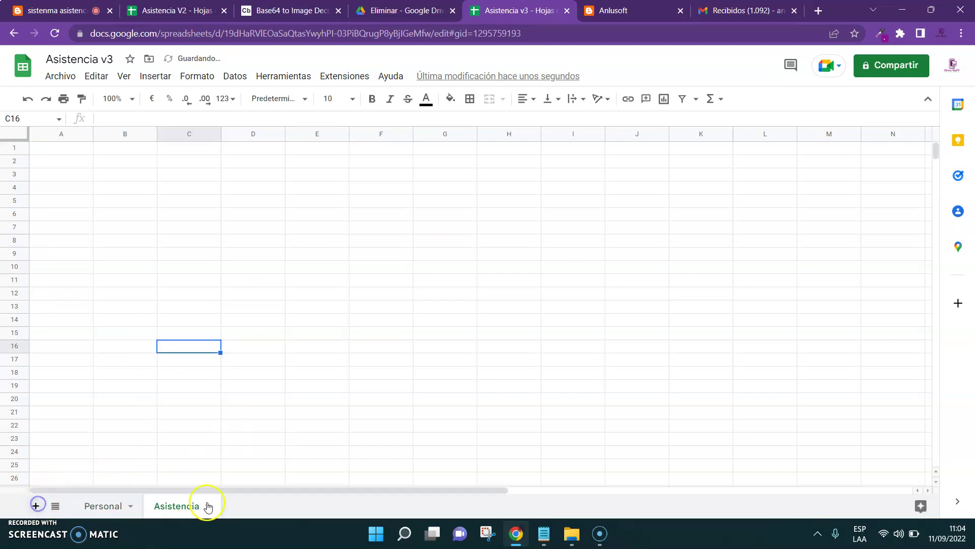
pyautogui.click(233, 506)
pyautogui.click(284, 347)
pyautogui.write('Configuracio')
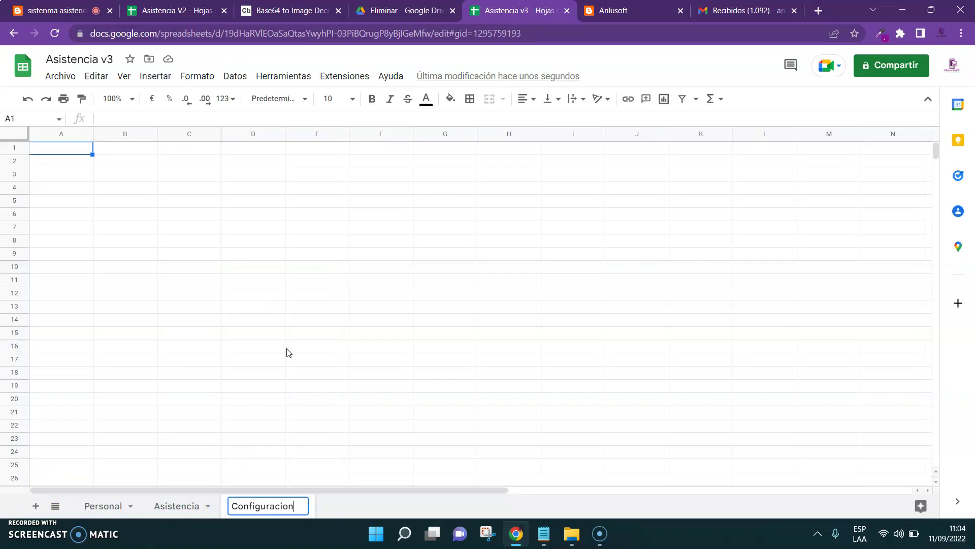
pyautogui.write('n')
pyautogui.click(287, 351)
# Paste V2's Personal headers and employee record (A1:D2) into A1 of v3's Configuracion sheet
pyautogui.click(172, 10)
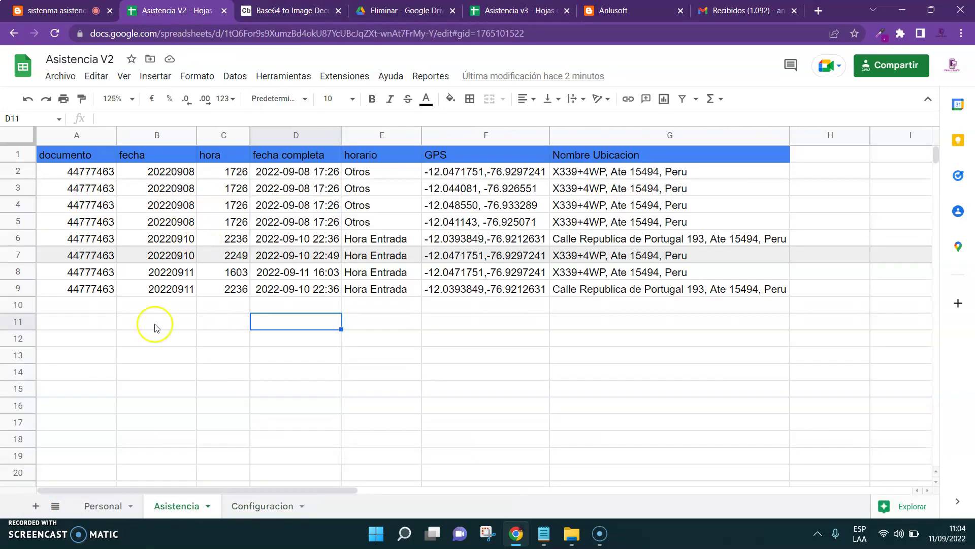
pyautogui.click(103, 505)
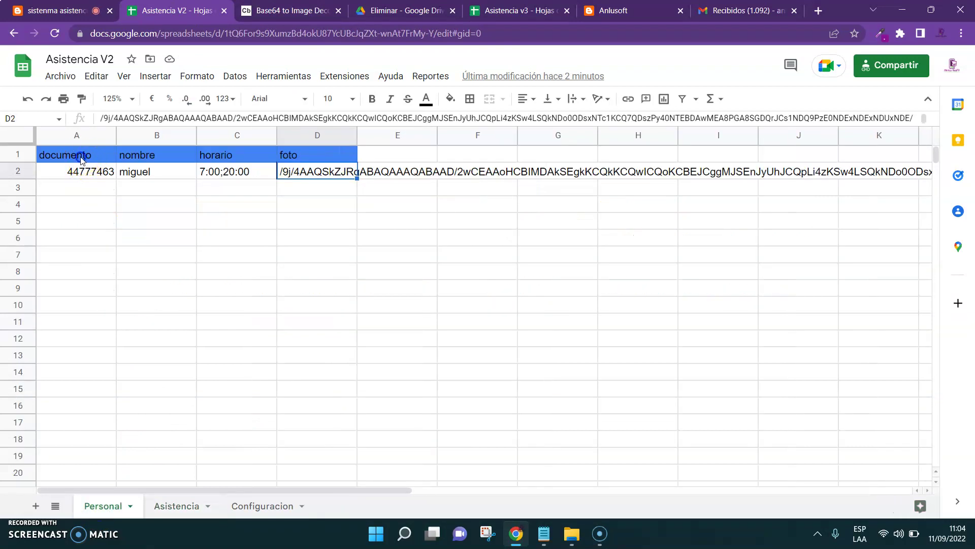
pyautogui.click(81, 158)
pyautogui.hotkey('shift', 'Down')
pyautogui.hotkey('shift', 'Right')
pyautogui.hotkey('shift', 'Right')
pyautogui.hotkey('shift', 'Right')
pyautogui.hotkey('ctrl', 'c')
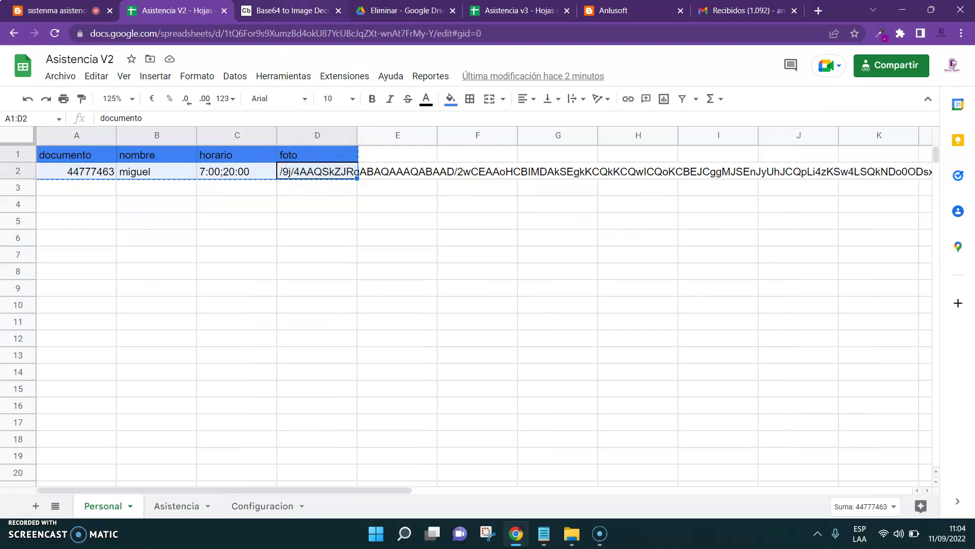
pyautogui.click(284, 10)
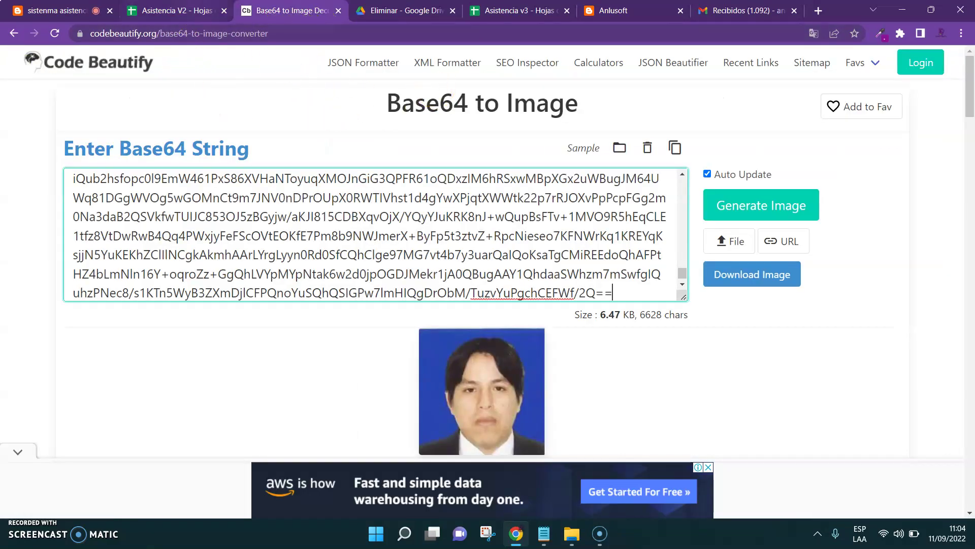
pyautogui.click(173, 10)
pyautogui.click(524, 6)
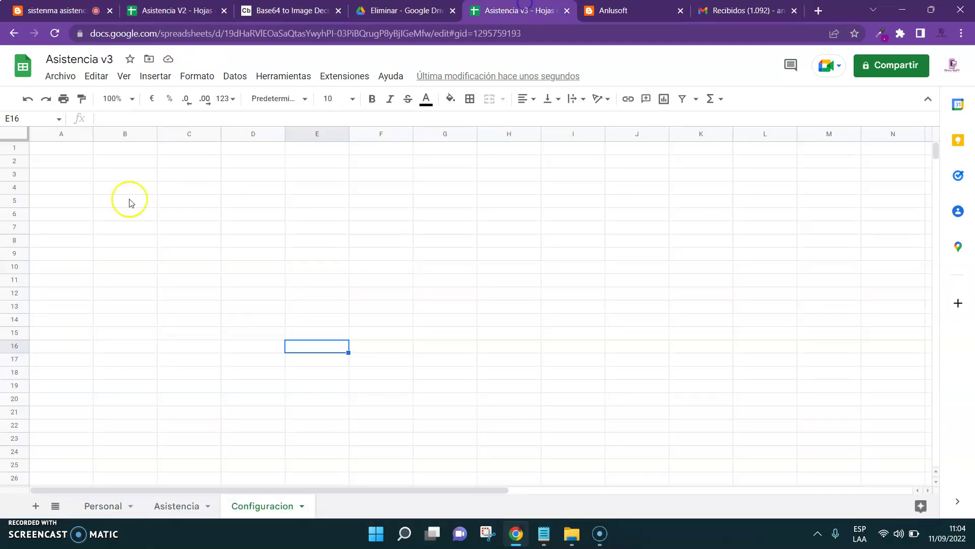
pyautogui.click(55, 151)
pyautogui.hotkey('ctrl', 'v')
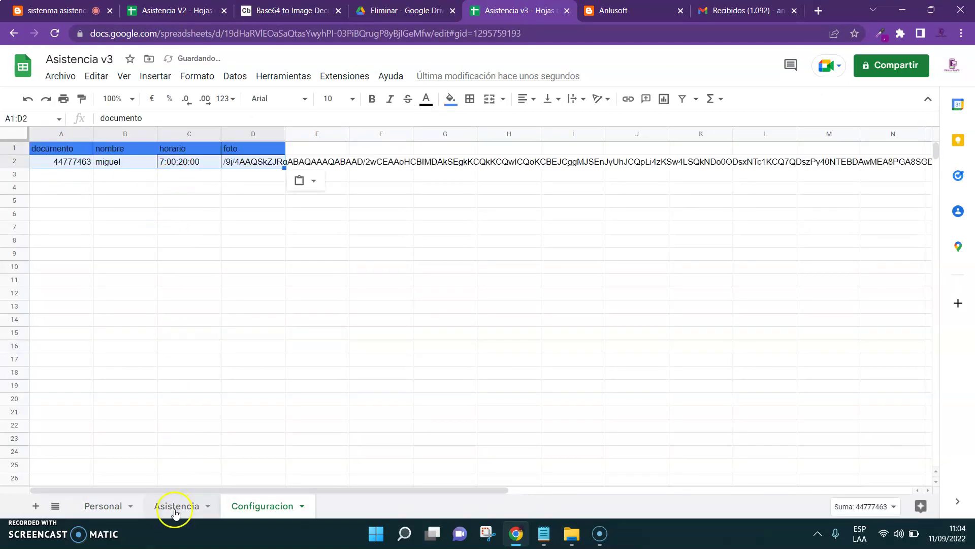
# Copy V2's Asistencia header row A1:G1 into A1 of v3's Asistencia sheet
pyautogui.click(173, 10)
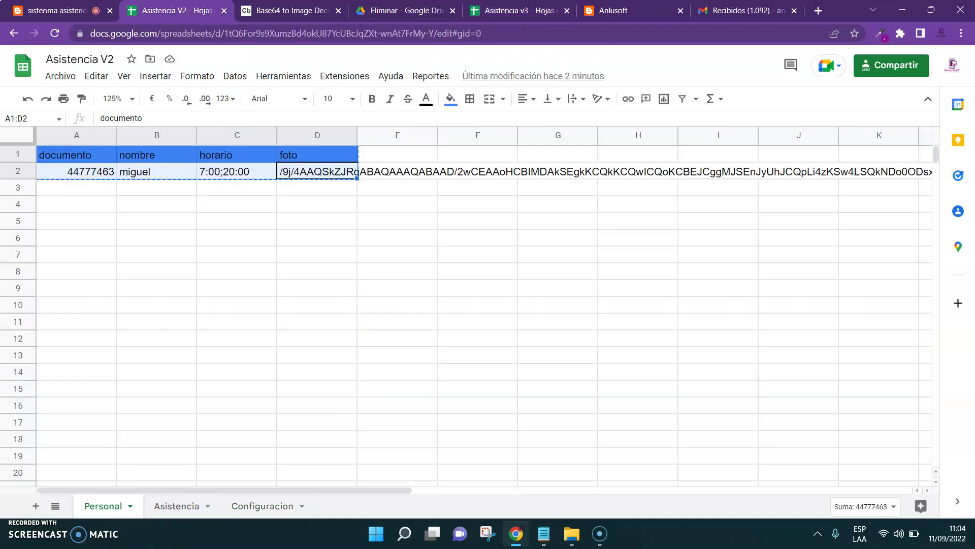
pyautogui.click(61, 155)
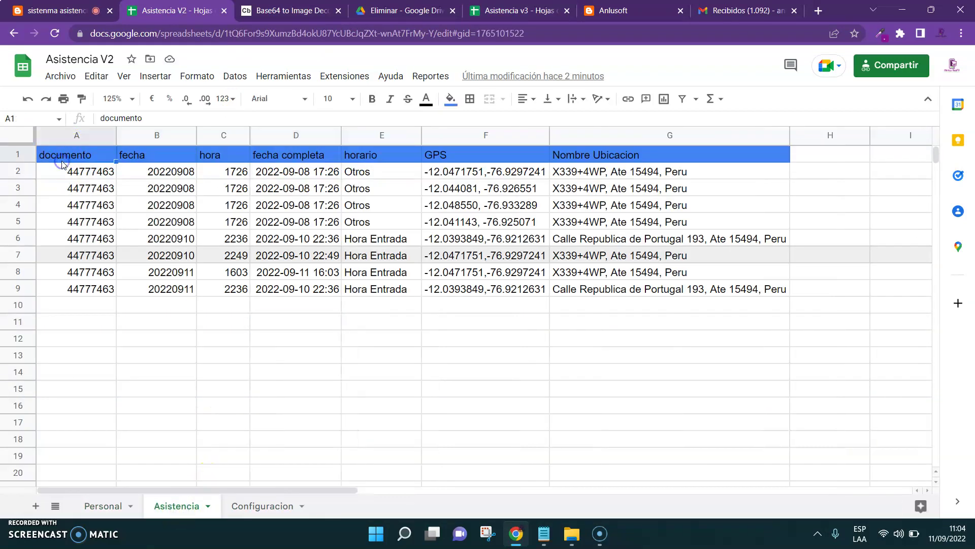
pyautogui.hotkey('shift', 'Right')
pyautogui.hotkey('shift', 'Right')
pyautogui.hotkey('shift', 'Right')
pyautogui.hotkey('shift', 'Right')
pyautogui.hotkey('shift', 'Right')
pyautogui.hotkey('shift', 'Right')
pyautogui.hotkey('ctrl', 'c')
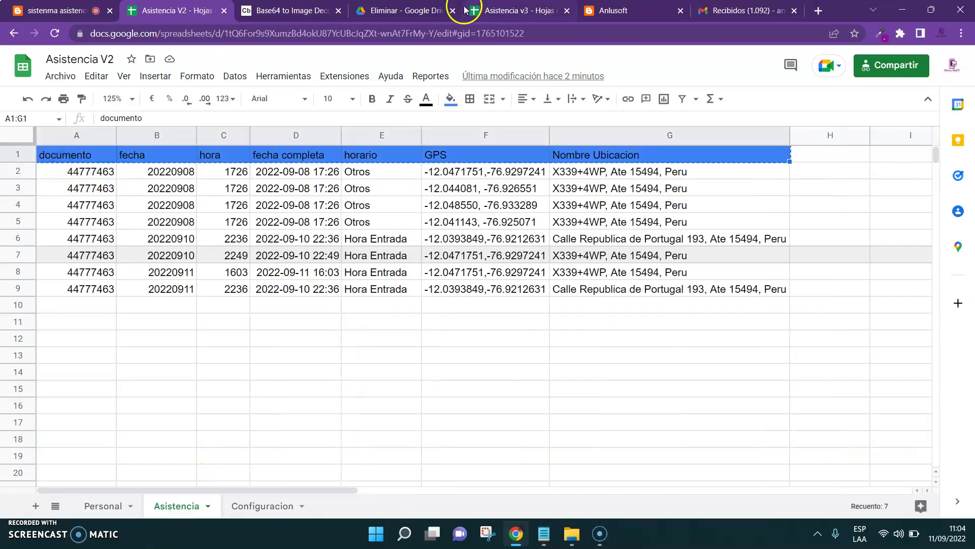
pyautogui.click(513, 10)
pyautogui.click(190, 504)
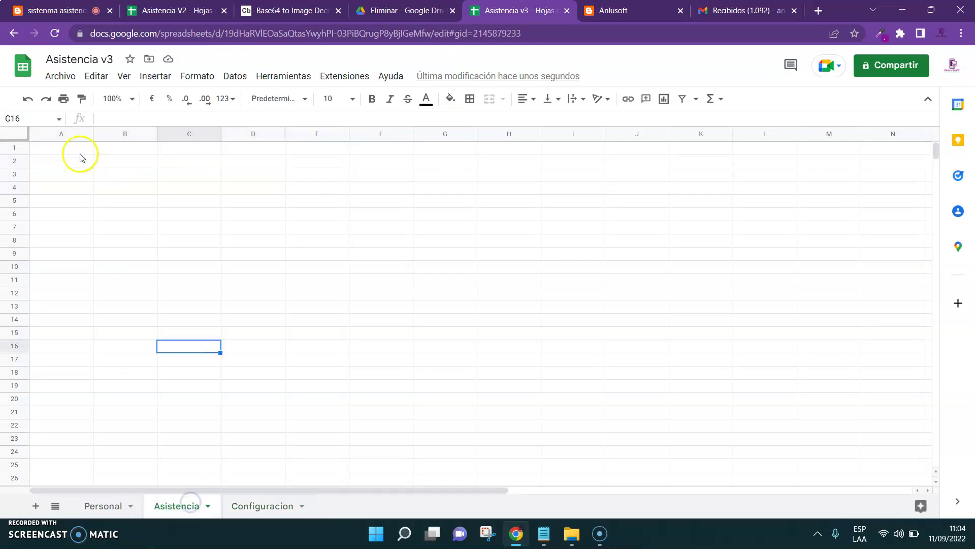
pyautogui.click(65, 150)
pyautogui.hotkey('ctrl', 'v')
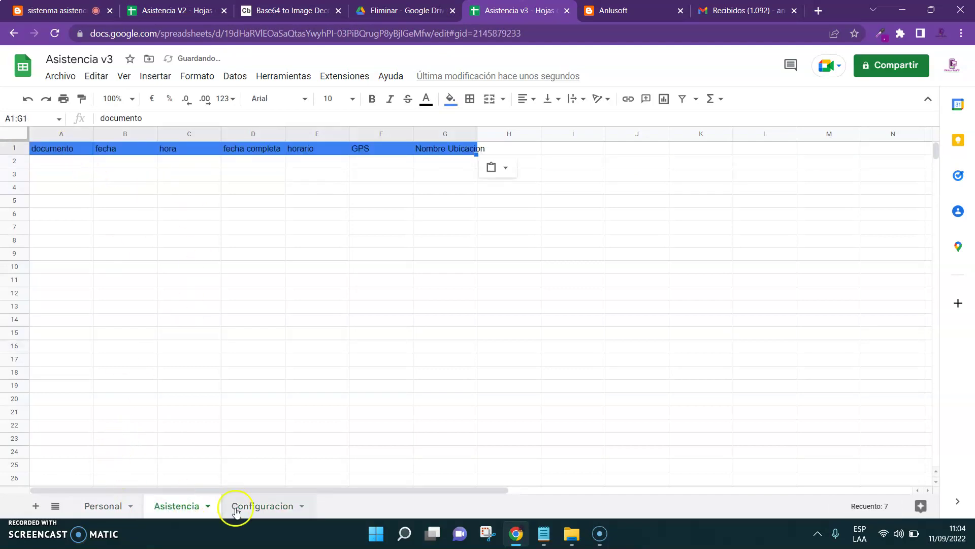
pyautogui.click(241, 516)
pyautogui.click(178, 10)
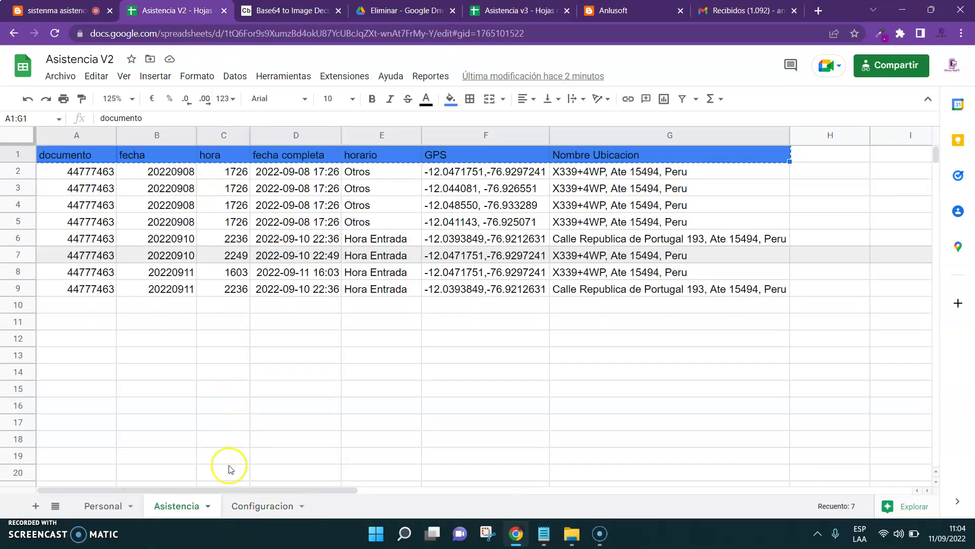
# Copy the settings block A1:C6 from V2's Configuracion sheet
pyautogui.click(269, 506)
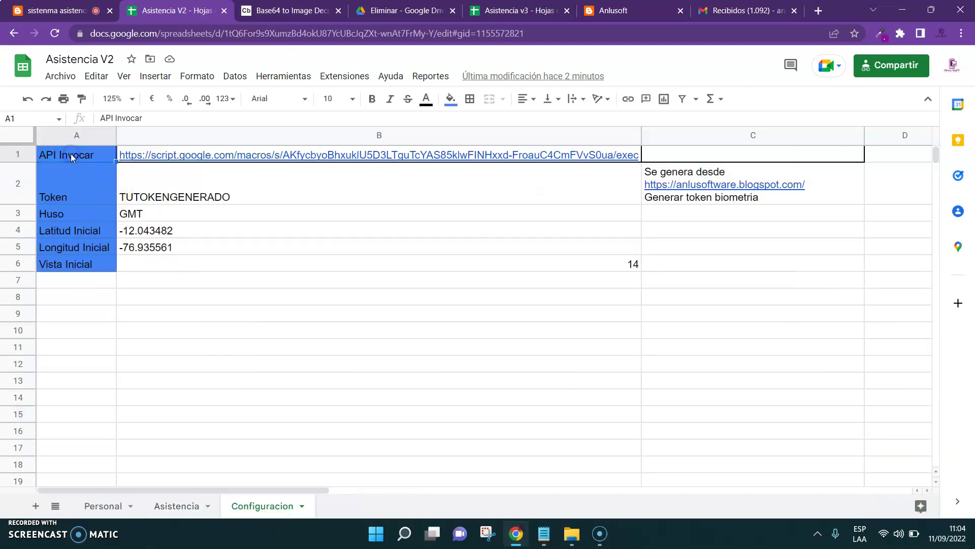
pyautogui.hotkey('shift', 'Down')
pyautogui.hotkey('shift', 'Down')
pyautogui.hotkey('shift', 'Right')
pyautogui.hotkey('shift', 'Right')
pyautogui.hotkey('shift', 'Left')
pyautogui.hotkey('shift', 'Right')
pyautogui.hotkey('ctrl', 'c')
# Paste the settings into v3's Asistencia sheet and widen column B to fit the URL
pyautogui.click(513, 10)
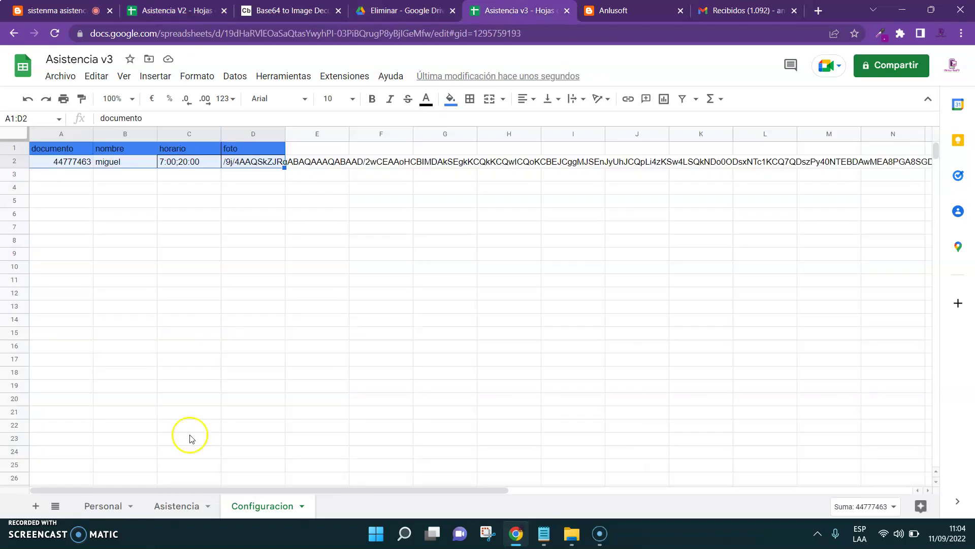
pyautogui.click(188, 511)
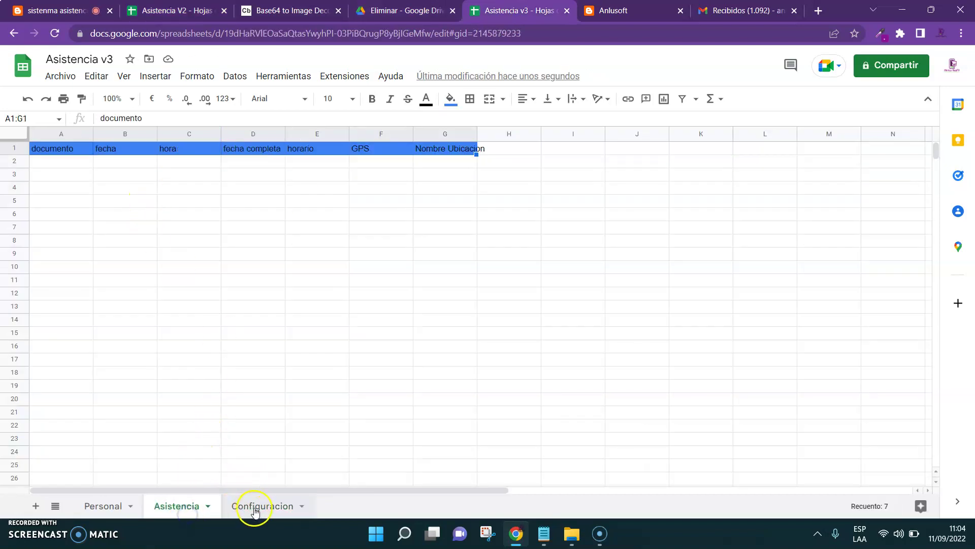
pyautogui.click(256, 508)
pyautogui.click(105, 506)
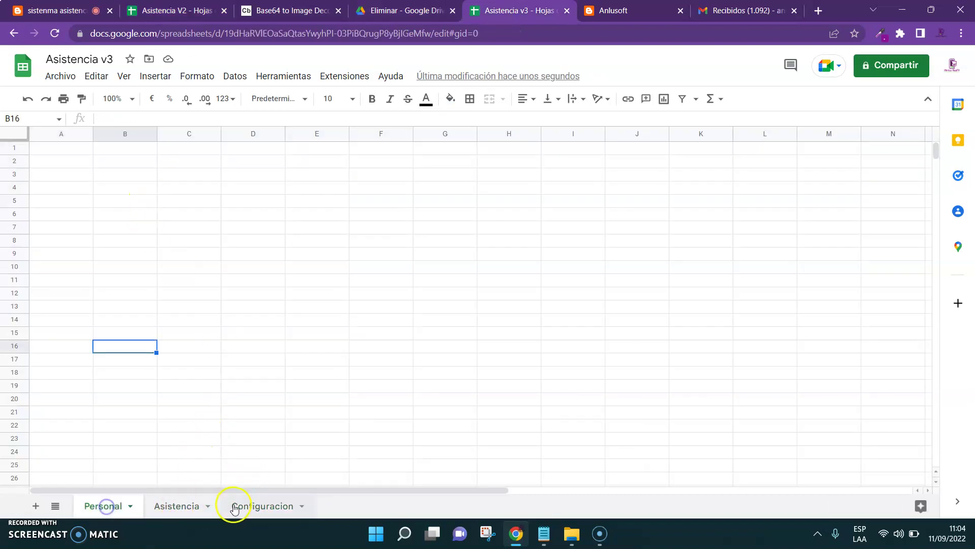
pyautogui.click(257, 506)
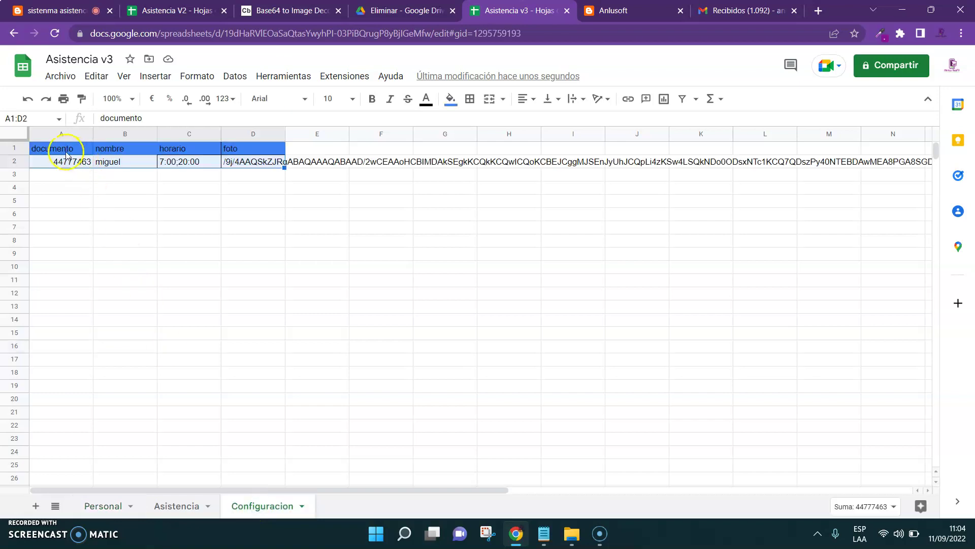
pyautogui.click(48, 189)
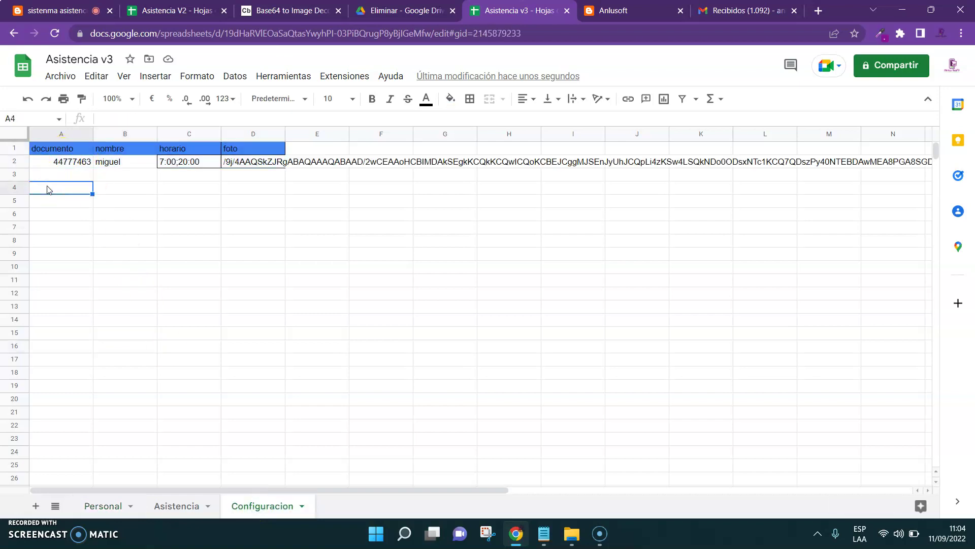
pyautogui.hotkey('ctrl', 'shift', 'pageup')
pyautogui.hotkey('ctrl', 'v')
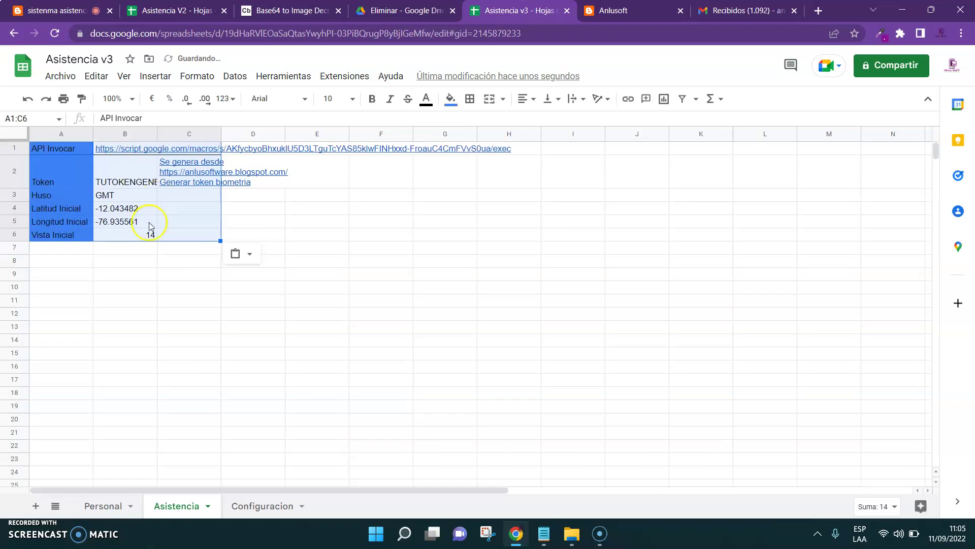
pyautogui.doubleClick(155, 130)
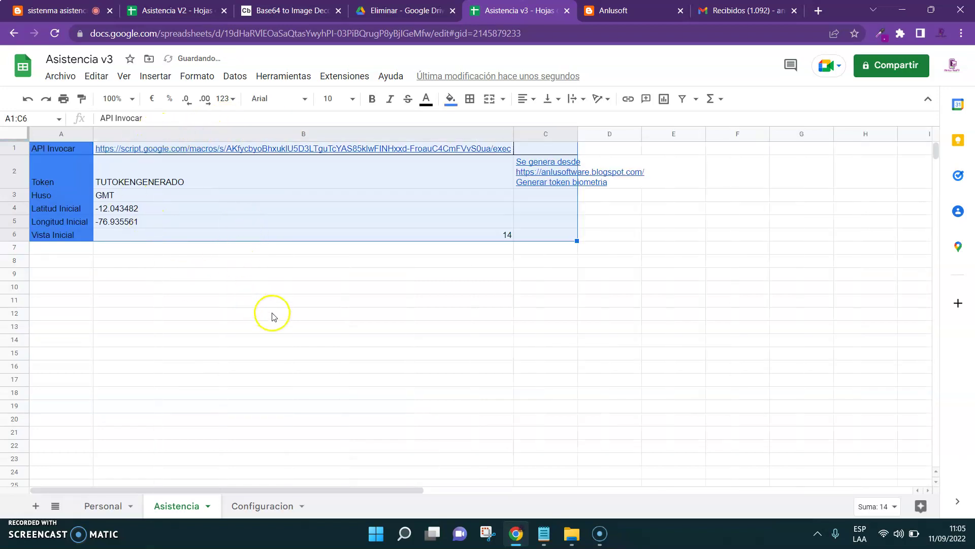
pyautogui.click(273, 316)
# Copy V2's attendance header row A1:G1 into A1 of v3's Configuracion sheet
pyautogui.hotkey('ctrl', '2')
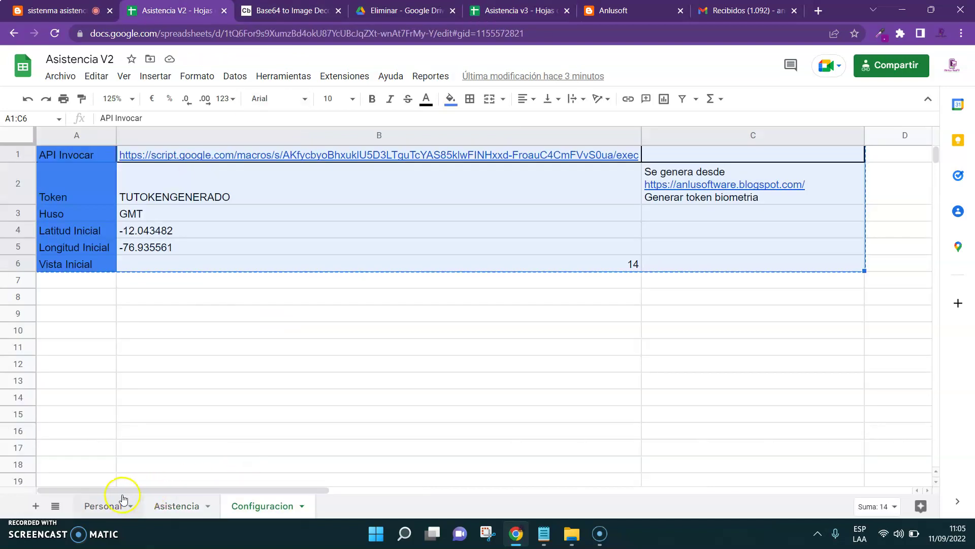
pyautogui.click(74, 154)
pyautogui.hotkey('shift', 'Right')
pyautogui.hotkey('shift', 'Right')
pyautogui.hotkey('shift', 'Right')
pyautogui.hotkey('shift', 'Right')
pyautogui.hotkey('shift', 'Right')
pyautogui.hotkey('shift', 'Right')
pyautogui.hotkey('ctrl', 'c')
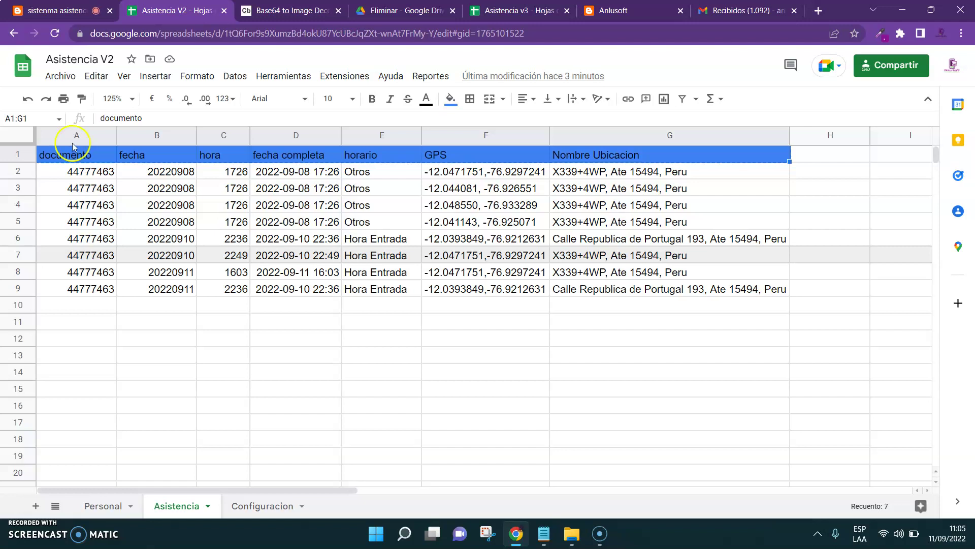
pyautogui.hotkey('ctrl', '5')
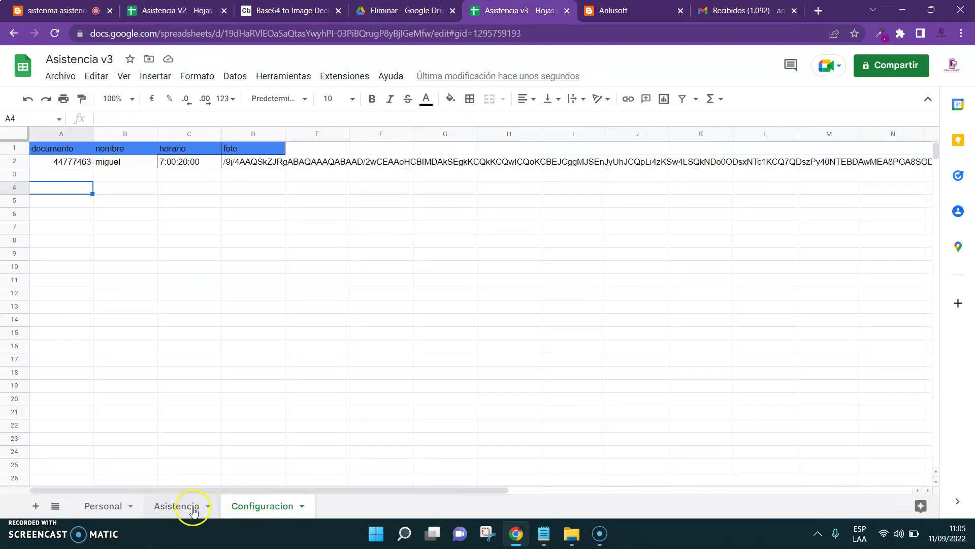
pyautogui.click(190, 507)
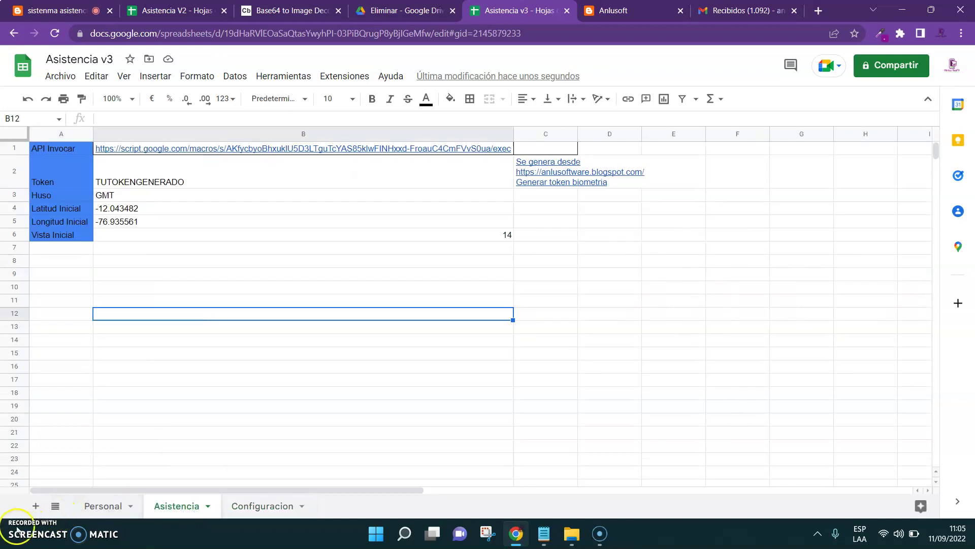
pyautogui.hotkey('alt', 'p')
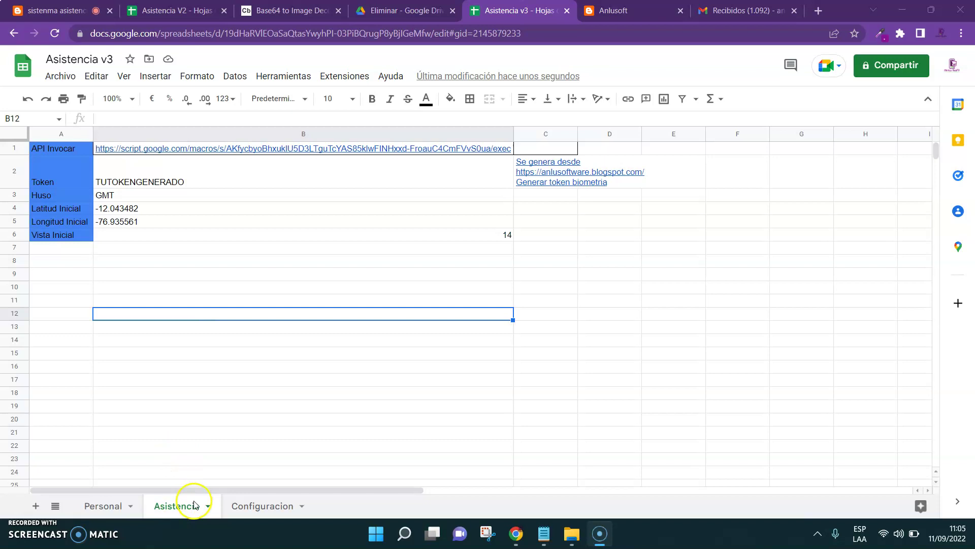
pyautogui.click(246, 507)
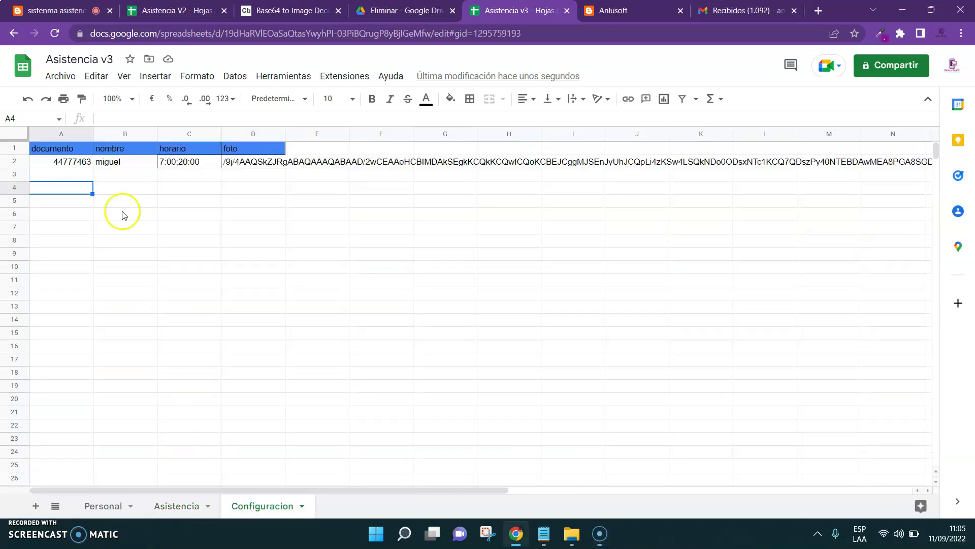
pyautogui.click(50, 150)
pyautogui.hotkey('ctrl', 'v')
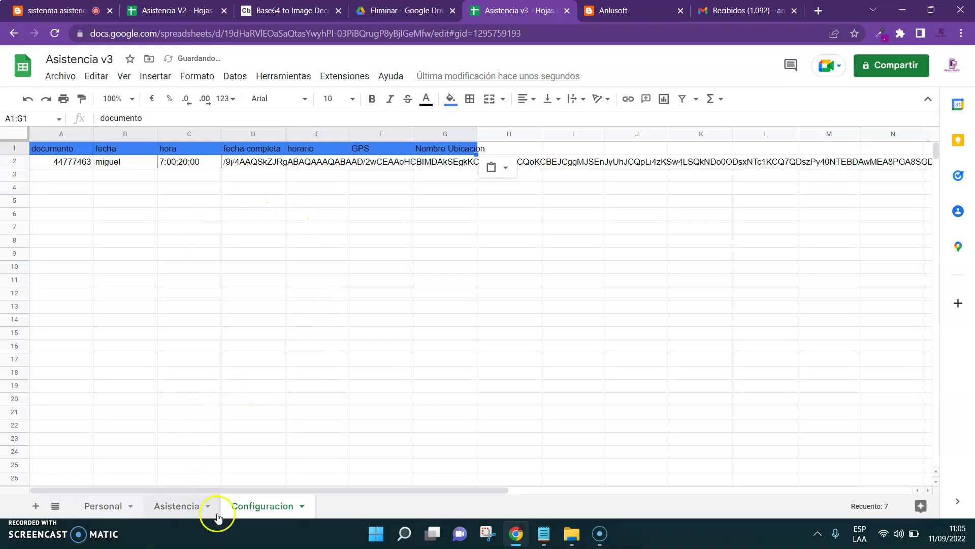
# Copy the A1:C6 settings from v3's Asistencia sheet over Configuracion's A1
pyautogui.click(193, 513)
pyautogui.moveTo(65, 149); pyautogui.dragTo(527, 235)
pyautogui.hotkey('ctrl', 'c')
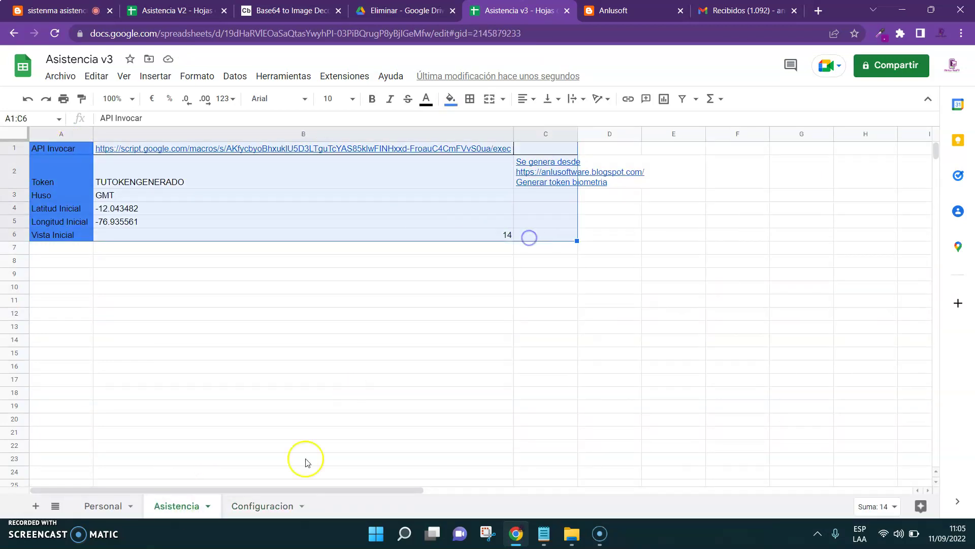
pyautogui.click(269, 515)
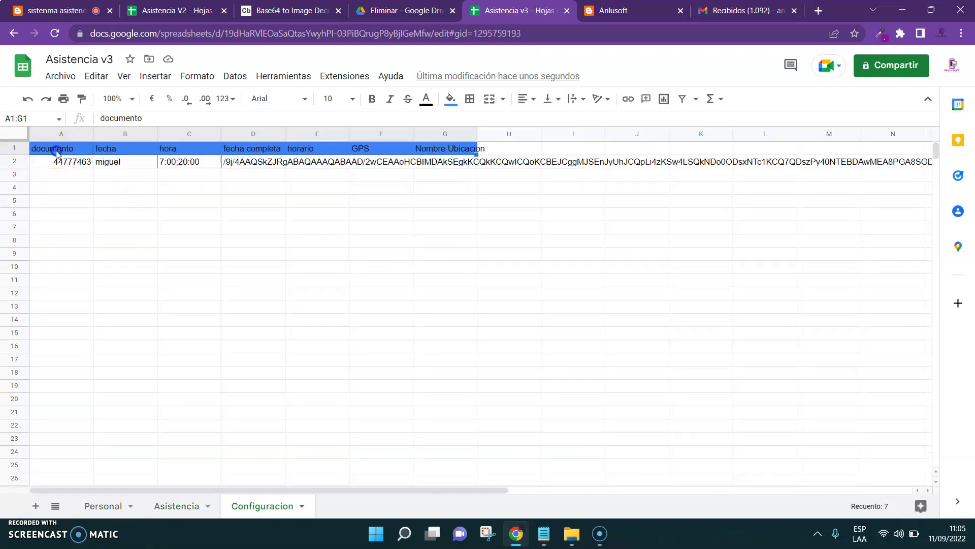
pyautogui.click(57, 152)
pyautogui.hotkey('ctrl', 'v')
# Delete the leftover columns D to G and widen column B to fit the URL
pyautogui.click(251, 132)
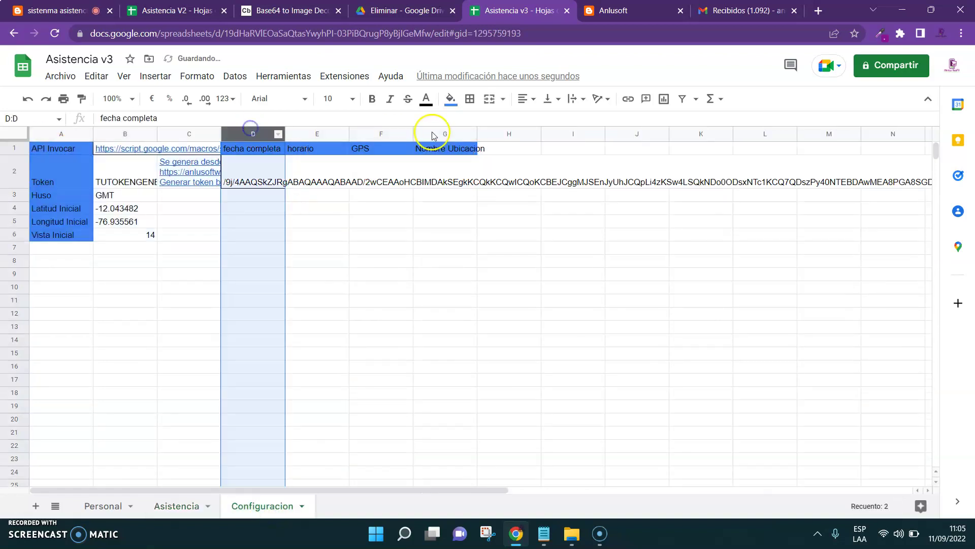
pyautogui.keyDown('shift'); pyautogui.click(457, 128); pyautogui.keyUp('shift')
pyautogui.rightClick(457, 128)
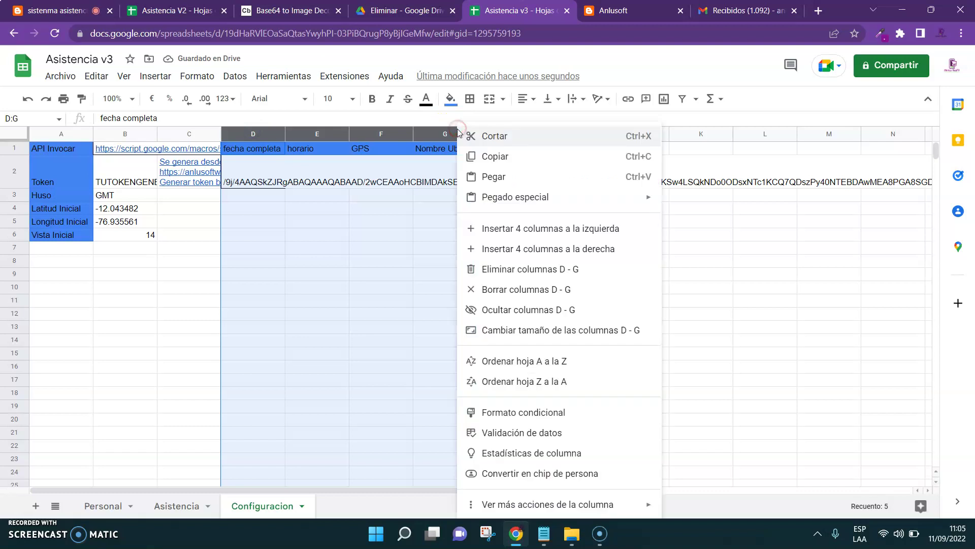
pyautogui.click(489, 275)
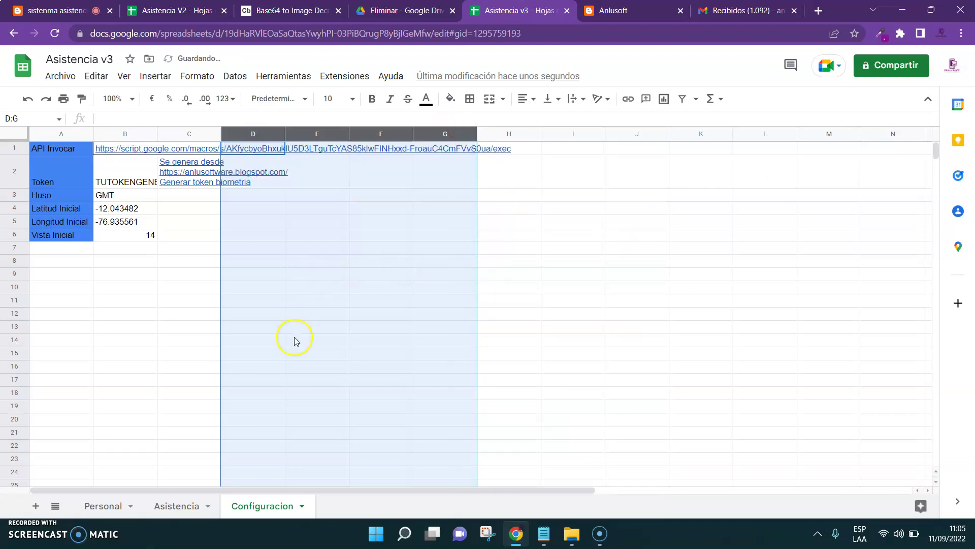
pyautogui.click(230, 436)
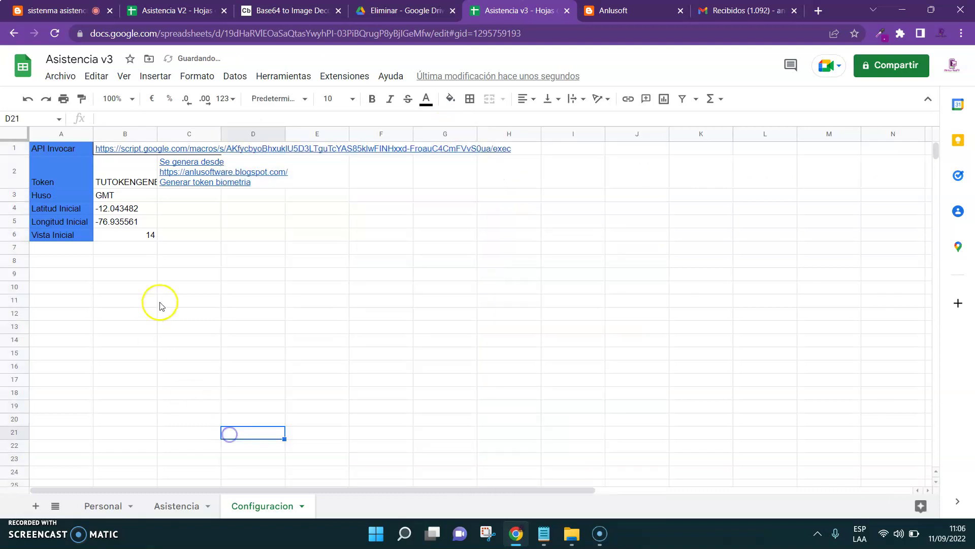
pyautogui.doubleClick(157, 134)
# Clear the pasted settings block from the Asistencia sheet
pyautogui.click(176, 504)
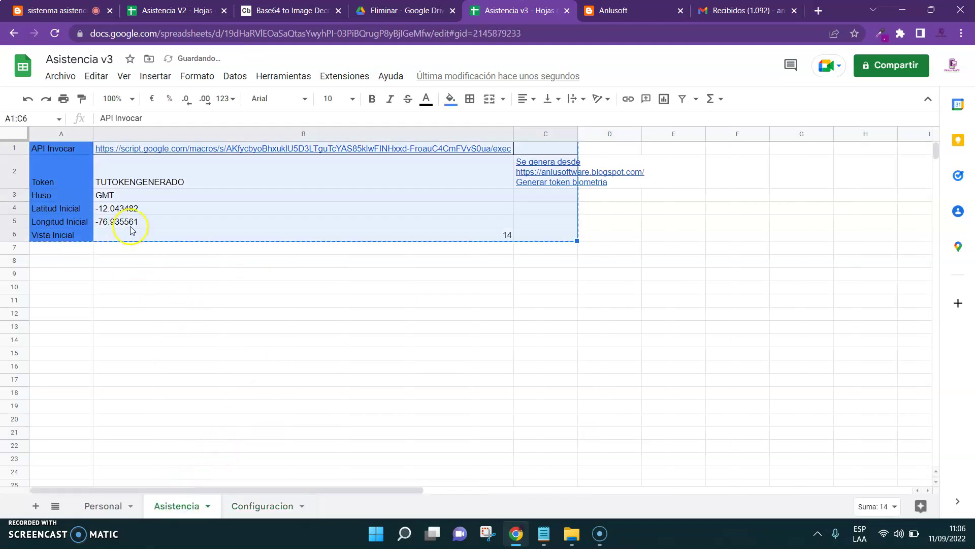
pyautogui.rightClick(6, 133)
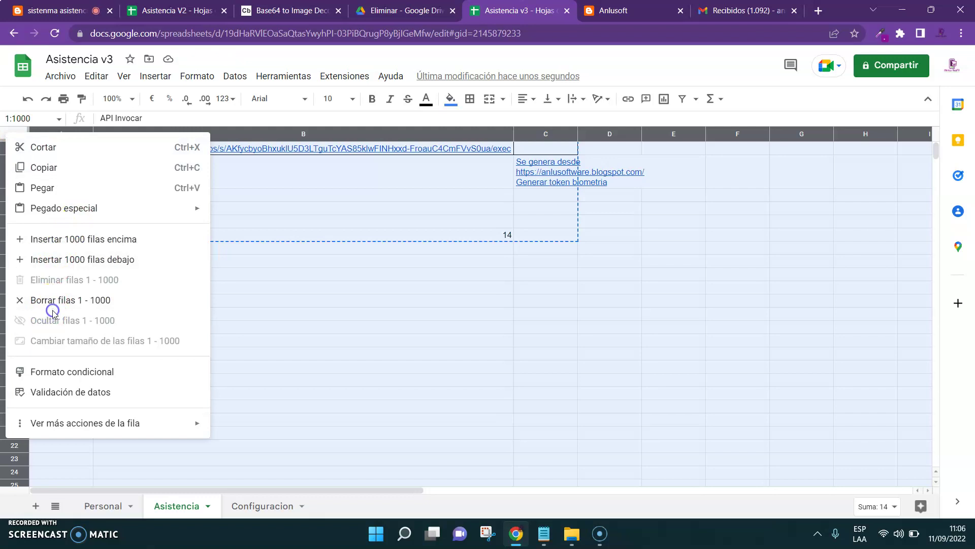
pyautogui.click(80, 297)
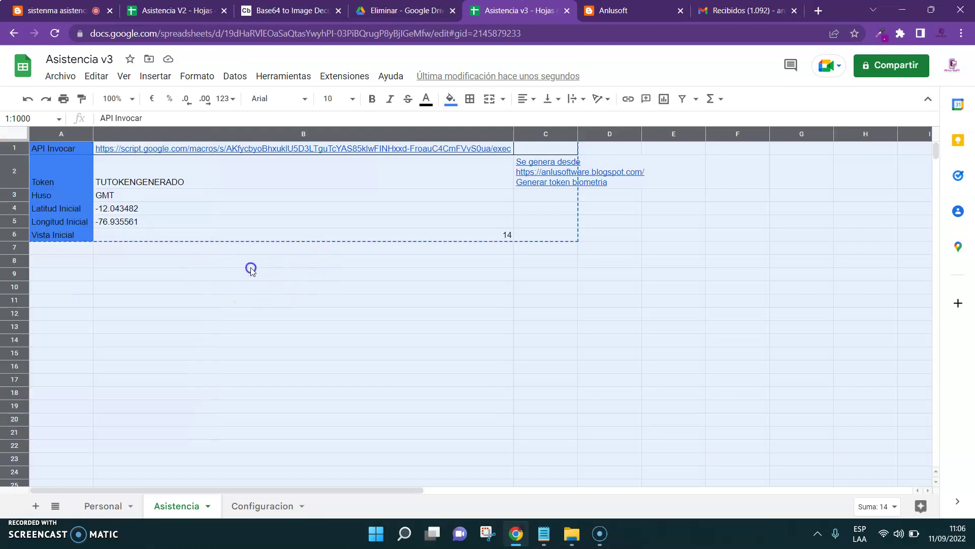
pyautogui.click(251, 269)
pyautogui.moveTo(62, 152); pyautogui.dragTo(63, 159)
pyautogui.hotkey('shift', 'Down')
pyautogui.hotkey('shift', 'Down')
pyautogui.hotkey('shift', 'Right')
pyautogui.hotkey('shift', 'Right')
pyautogui.hotkey('shift', 'Down')
pyautogui.hotkey('shift', 'Down')
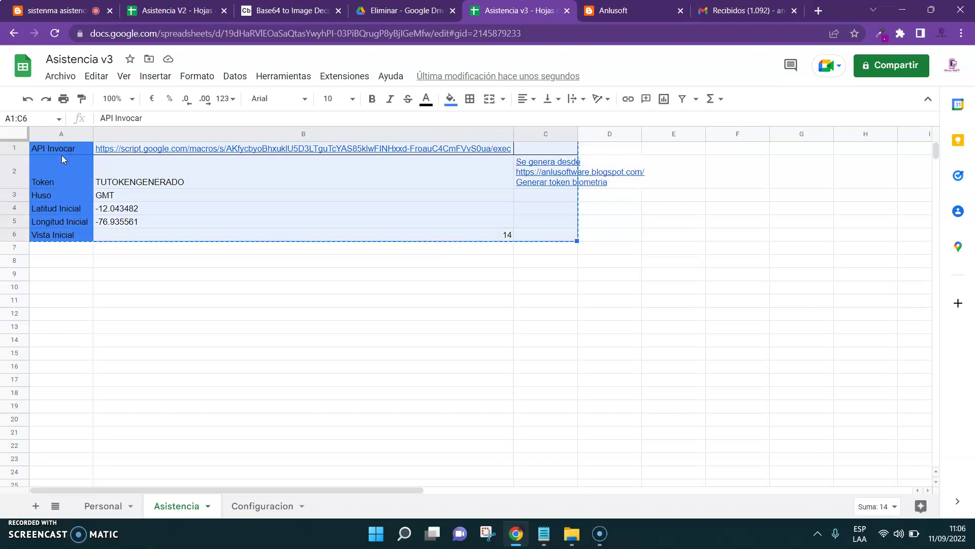
pyautogui.press('Delete')
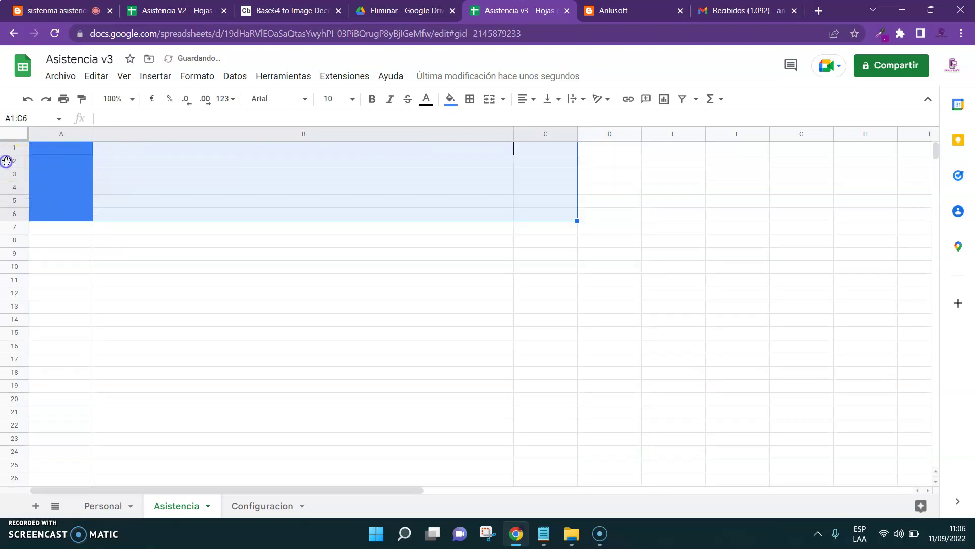
# Select the extra rows 2 to 8 for removal, then copy V2's attendance header row
pyautogui.moveTo(6, 161); pyautogui.dragTo(16, 242)
pyautogui.rightClick(15, 243)
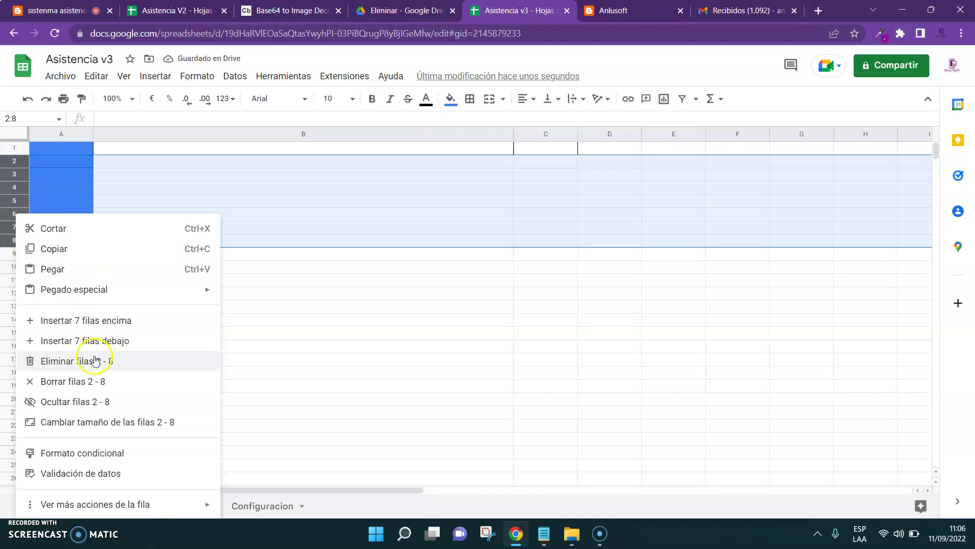
pyautogui.click(188, 10)
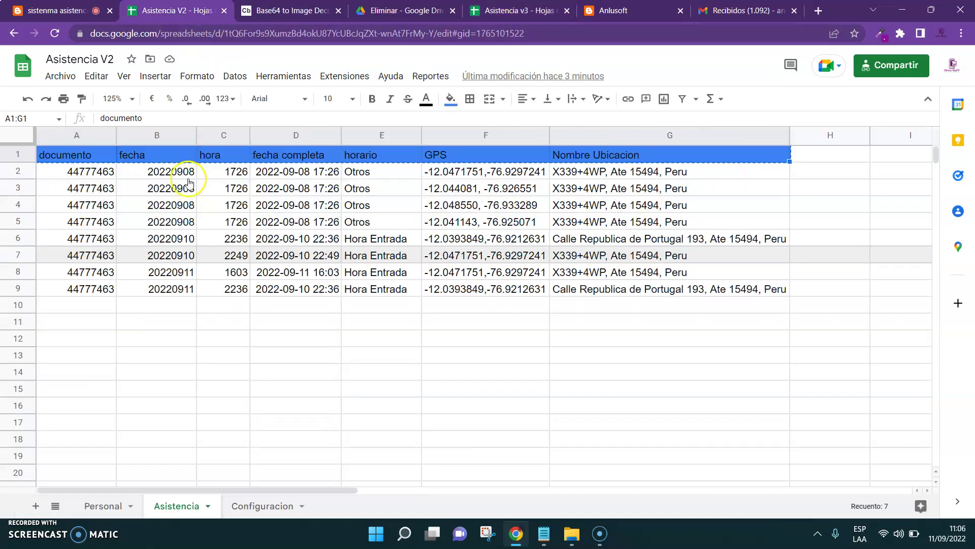
pyautogui.hotkey('ctrl', '5')
# Paste the seven attendance headers into Asistencia and the staff table into Personal at A1
pyautogui.click(72, 149)
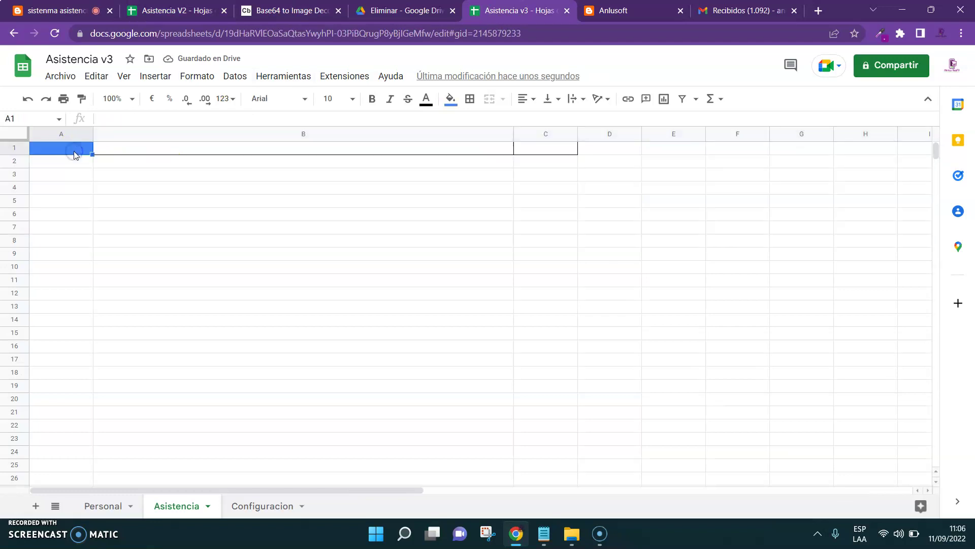
pyautogui.write('documento\tfecha\thora\tfecha completa\thorario\tGPS\tNombre Ubicacion')
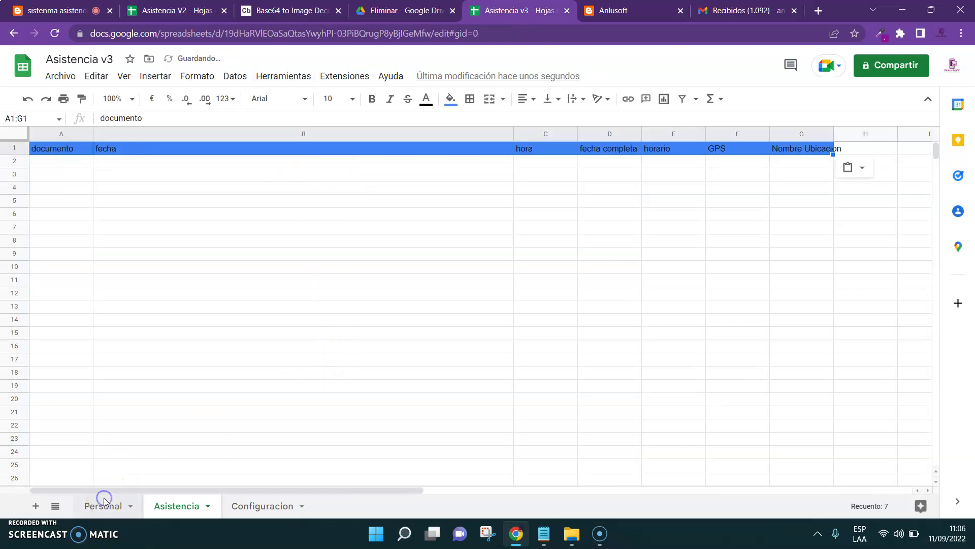
pyautogui.click(104, 500)
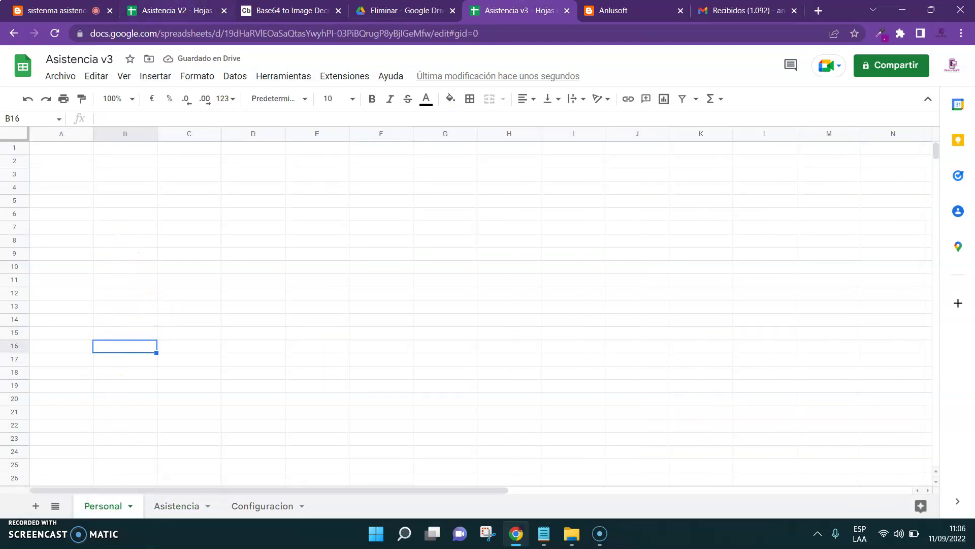
pyautogui.hotkey('ctrl', '2')
pyautogui.click(104, 505)
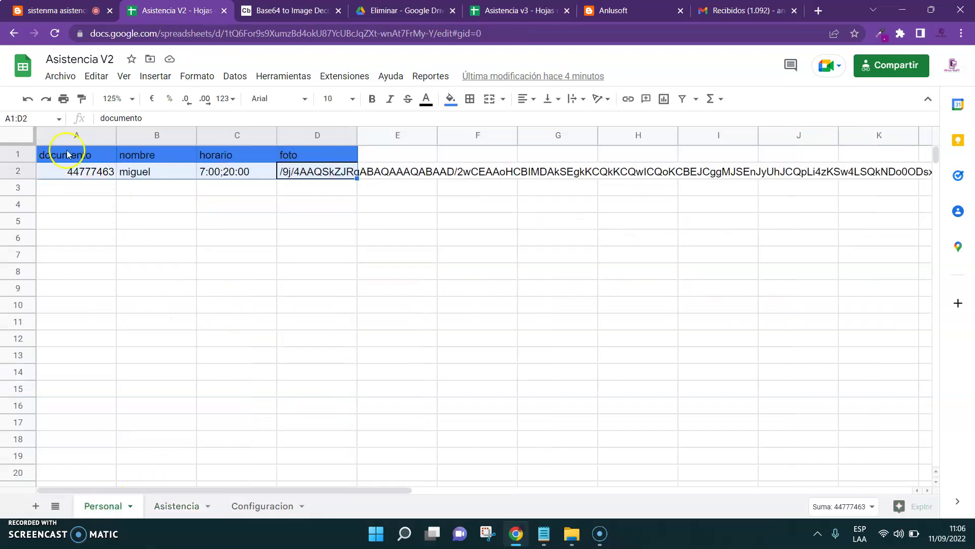
pyautogui.hotkey('ctrl', '5')
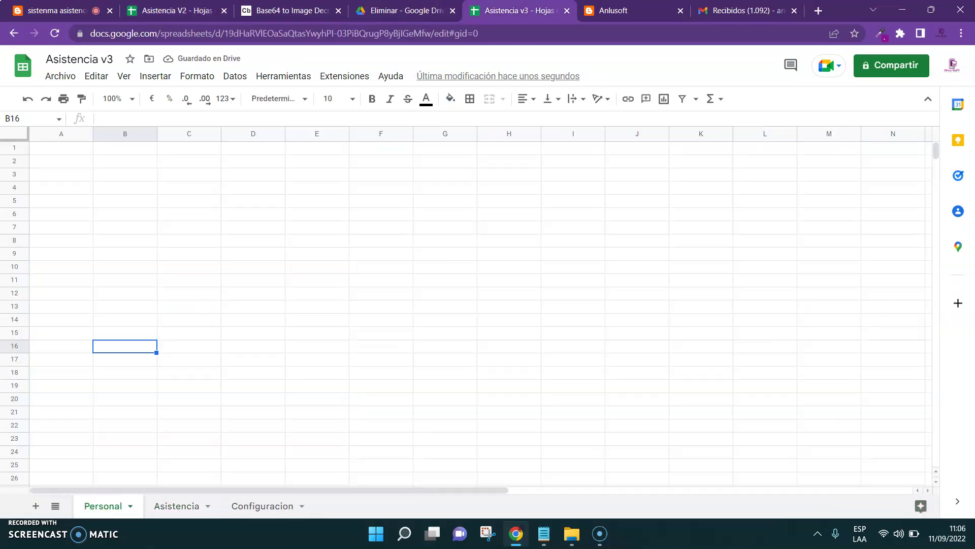
pyautogui.click(65, 148)
pyautogui.hotkey('ctrl', 'v')
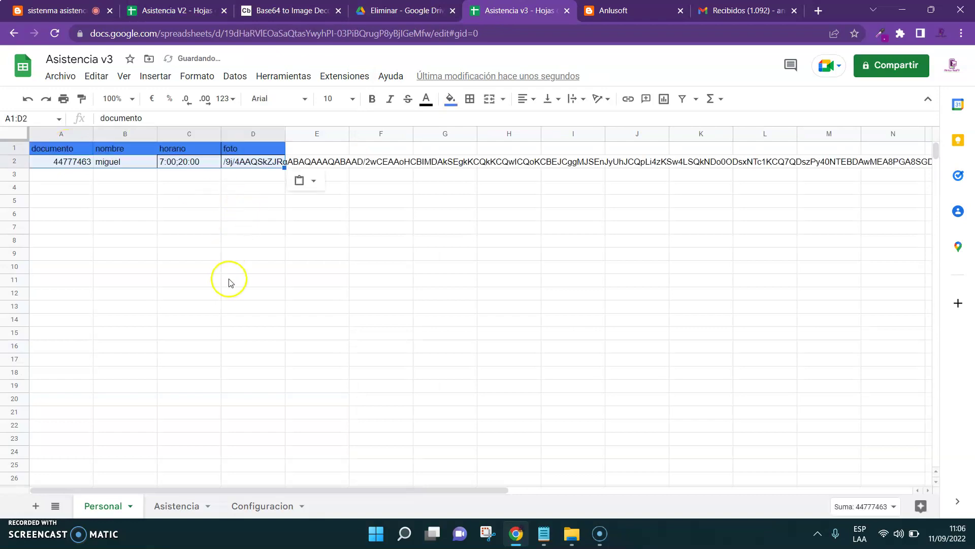
# Review the Asistencia, Personal and Configuracion sheets and select the Token value cell
pyautogui.click(174, 510)
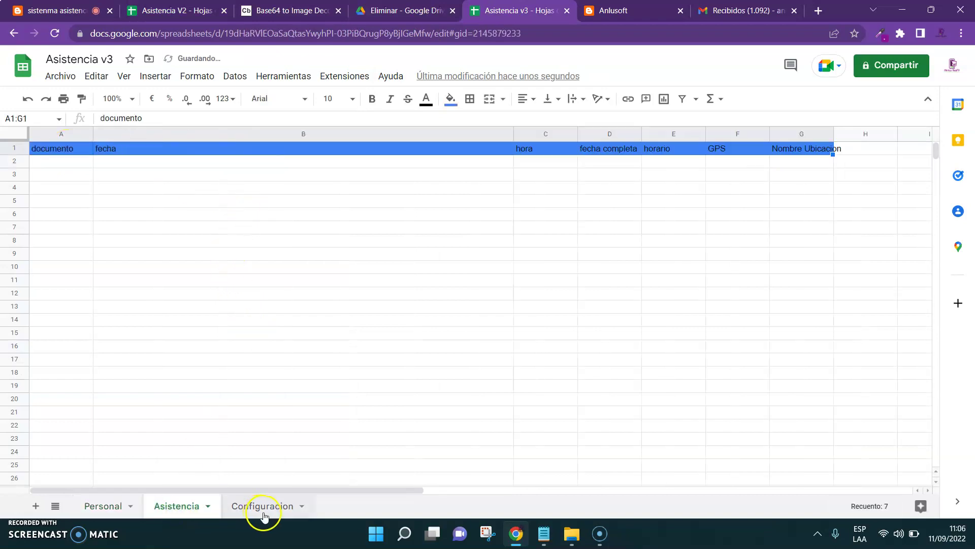
pyautogui.click(264, 508)
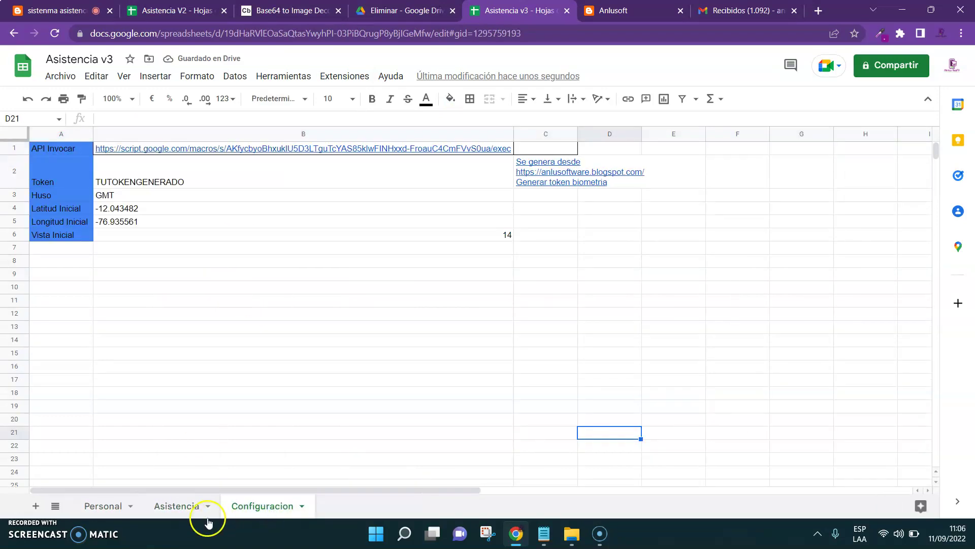
pyautogui.click(174, 508)
pyautogui.click(102, 506)
pyautogui.click(251, 506)
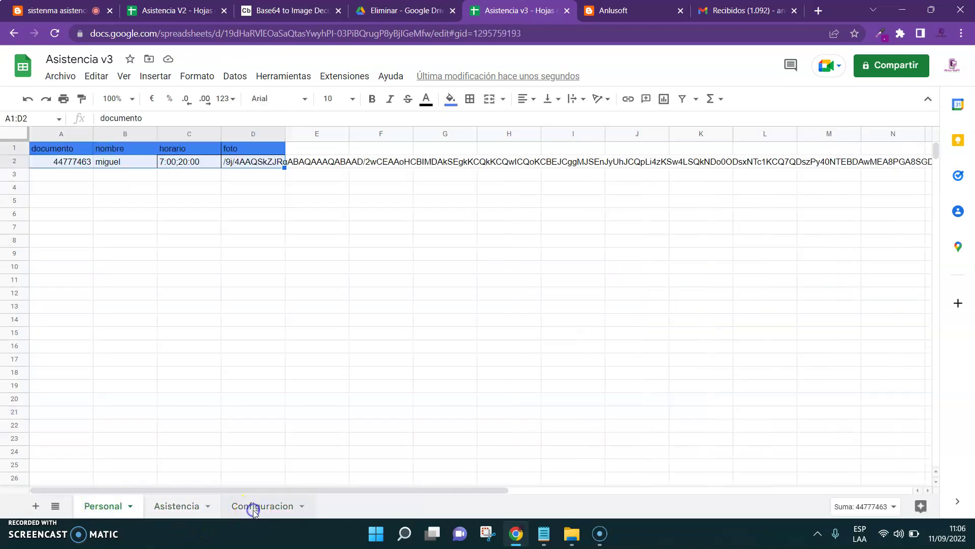
pyautogui.click(125, 173)
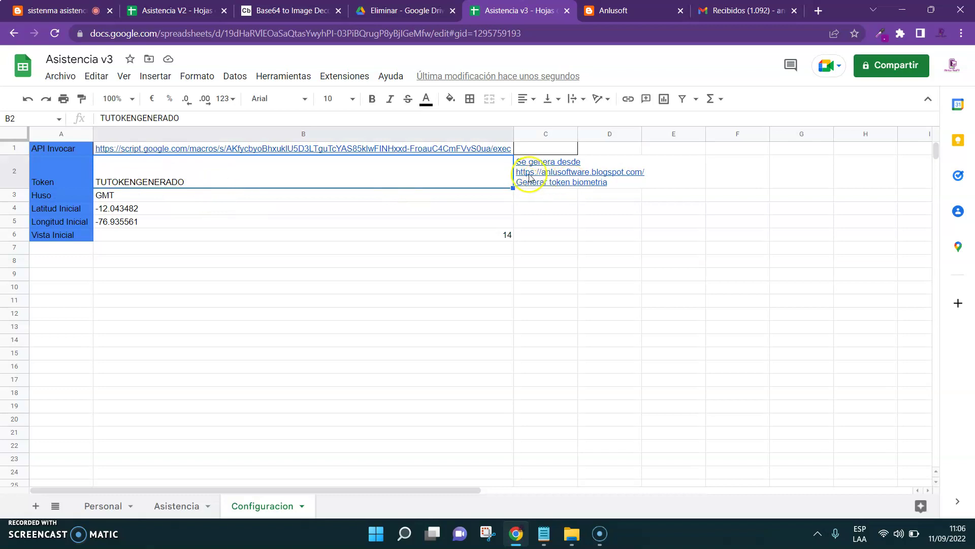
# Request a free-plan biometric token from Anlusoft, sent to the account e-mail
pyautogui.click(633, 10)
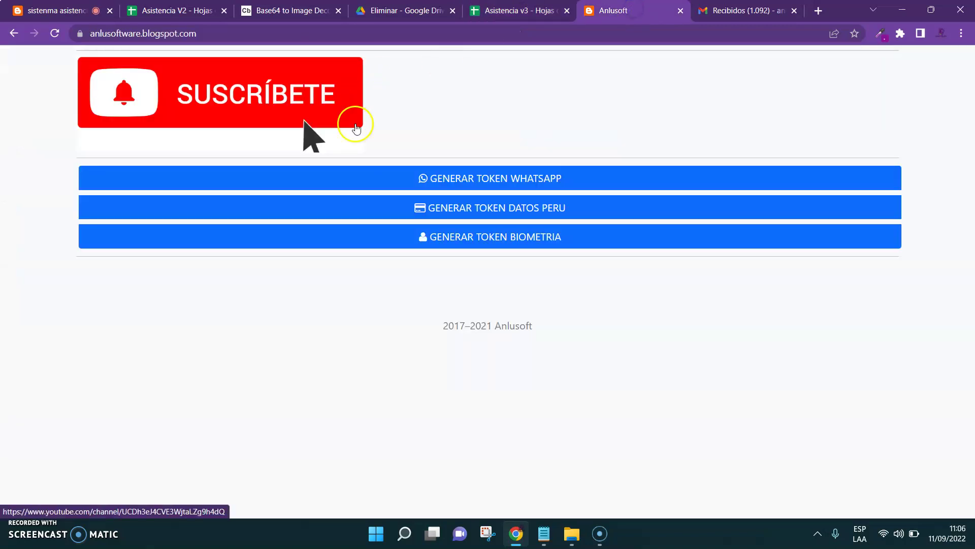
pyautogui.click(475, 242)
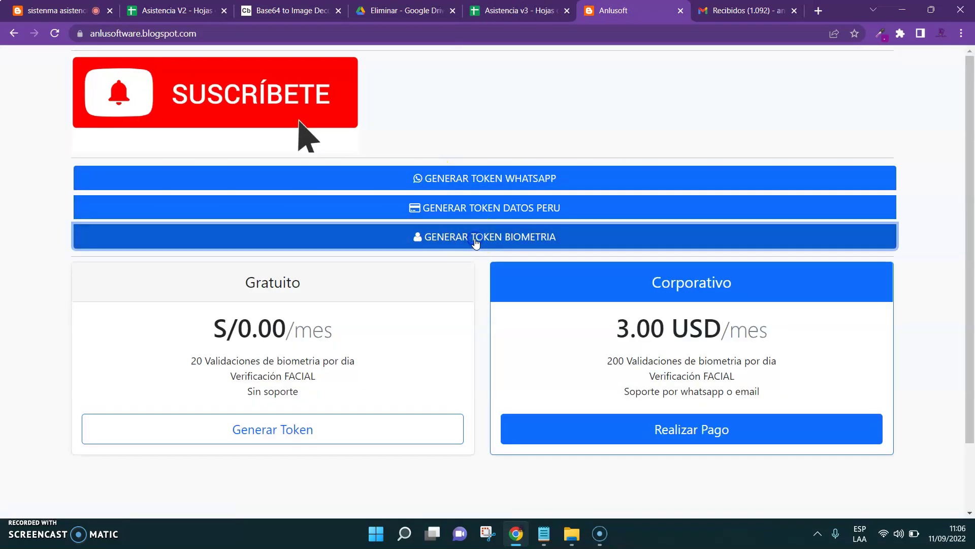
pyautogui.click(295, 429)
pyautogui.click(399, 147)
pyautogui.click(449, 178)
pyautogui.click(610, 203)
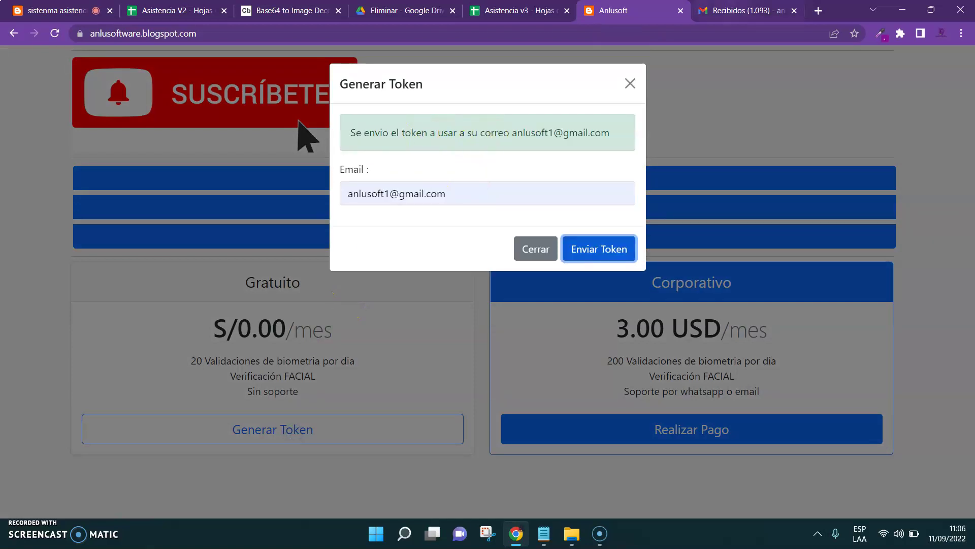
# Copy the token from the received e-mail over the Configuracion Token placeholder
pyautogui.hotkey('ctrl', 'Tab')
pyautogui.click(401, 161)
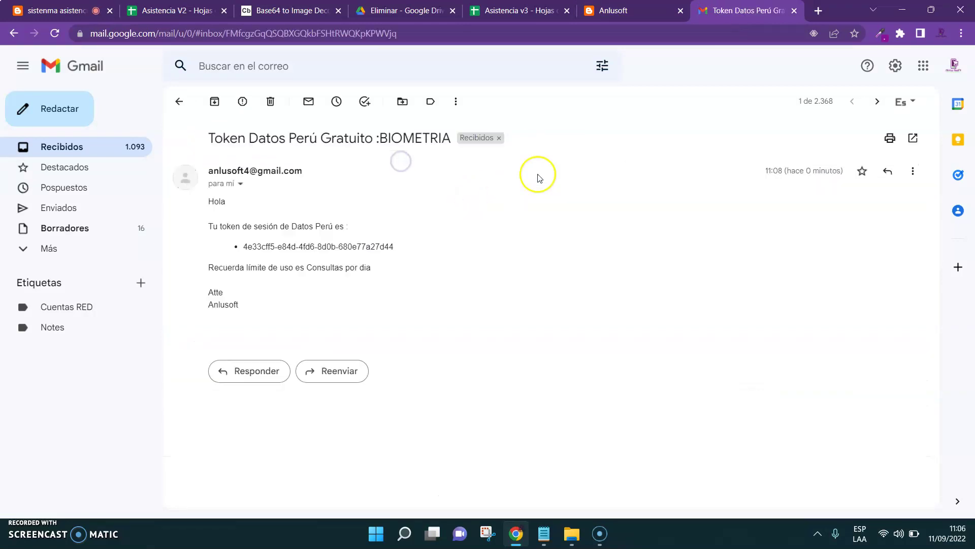
pyautogui.moveTo(395, 246); pyautogui.dragTo(249, 242)
pyautogui.click(476, 18)
pyautogui.click(147, 118)
pyautogui.hotkey('ctrl', 'a')
pyautogui.hotkey('ctrl', 'v')
# Finish the Token entry and review the API Invocar, Token, latitude and Vista Inicial values
pyautogui.click(302, 293)
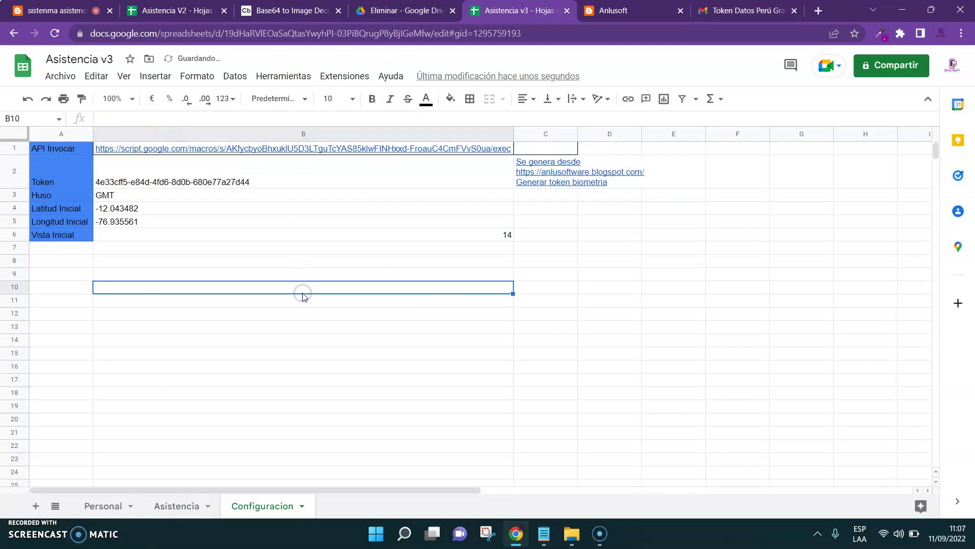
pyautogui.click(71, 151)
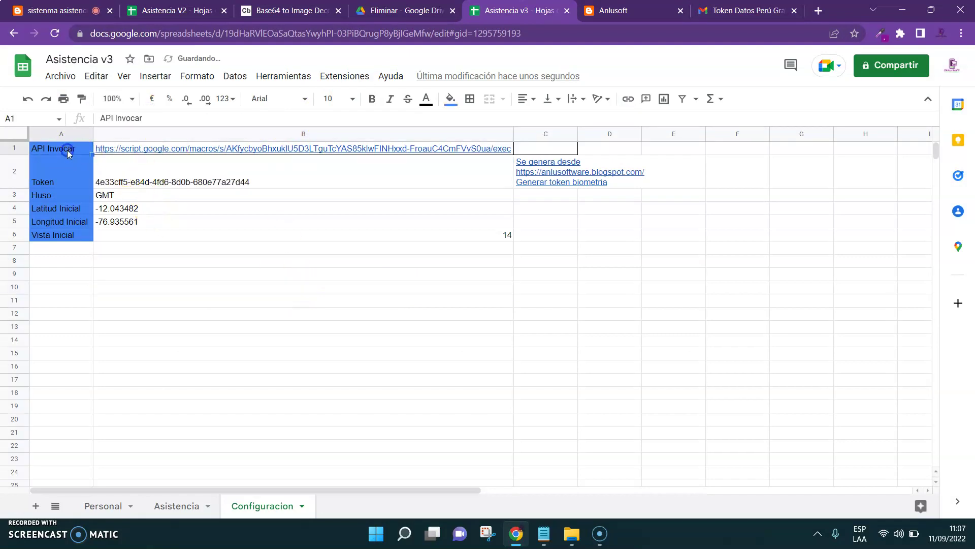
pyautogui.press('Right')
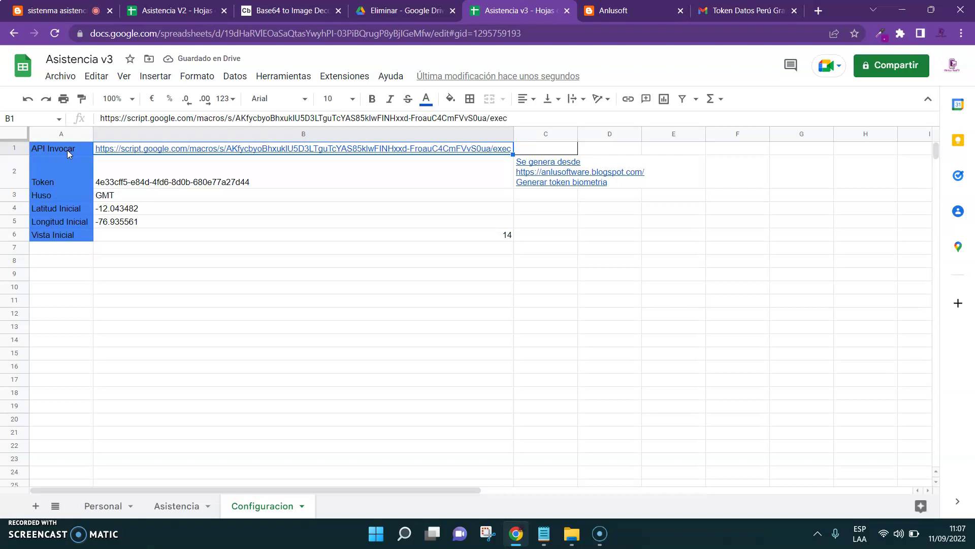
pyautogui.press('Down')
pyautogui.press('Down')
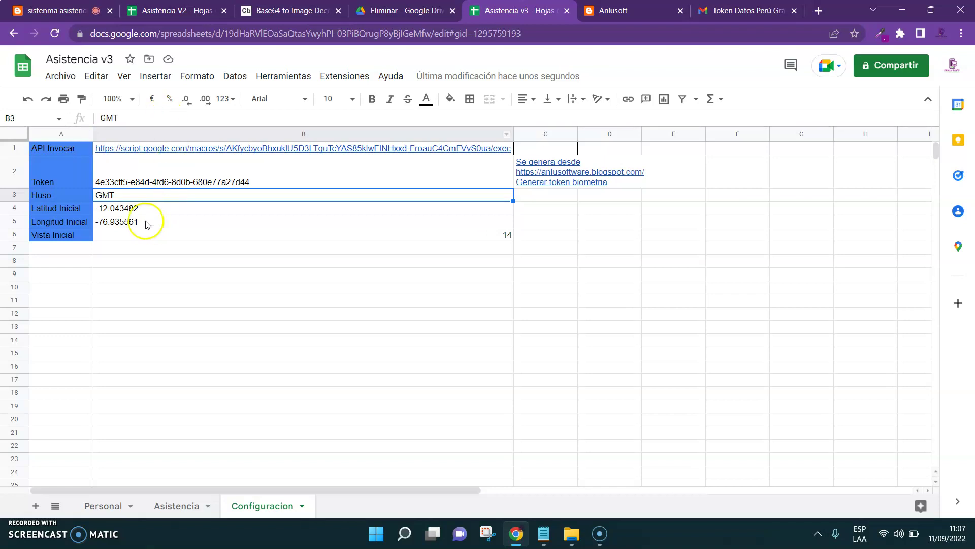
pyautogui.click(127, 212)
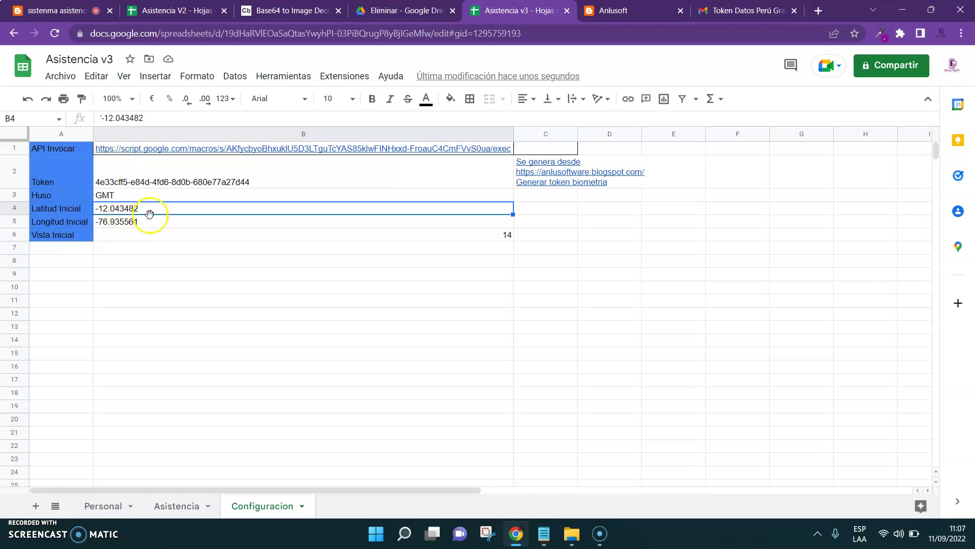
pyautogui.click(115, 238)
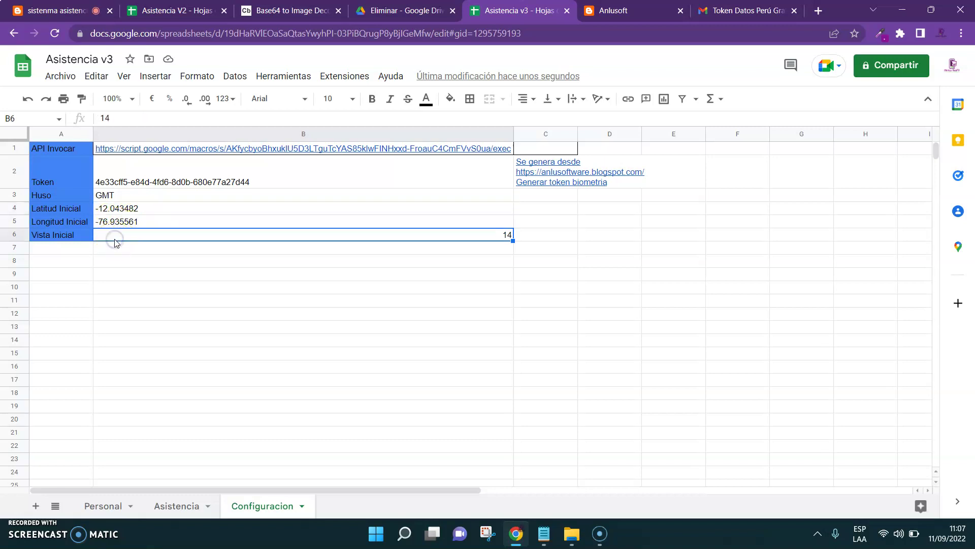
pyautogui.click(205, 213)
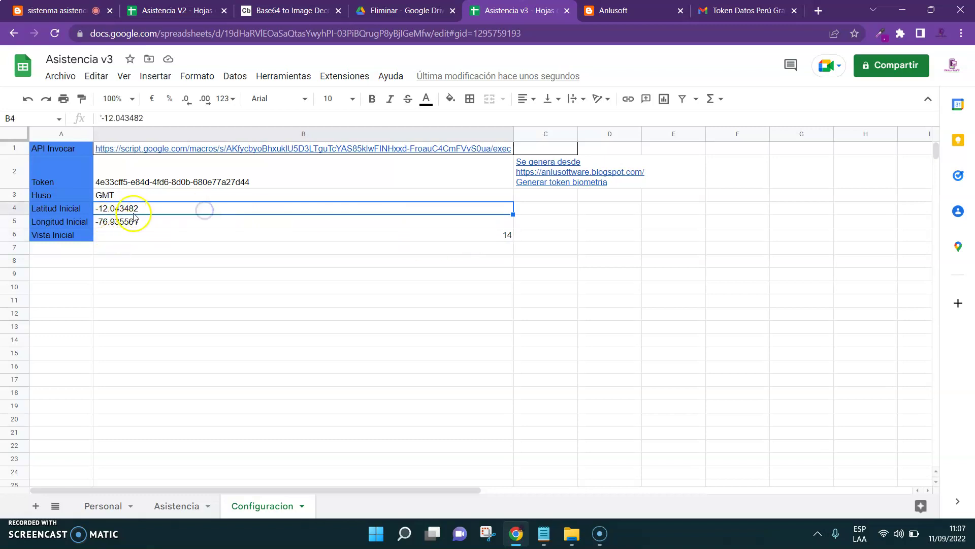
# Store the initial latitude -12.043482 as text, then launch Apps Script from Extensiones
pyautogui.click(97, 118)
pyautogui.write("'")
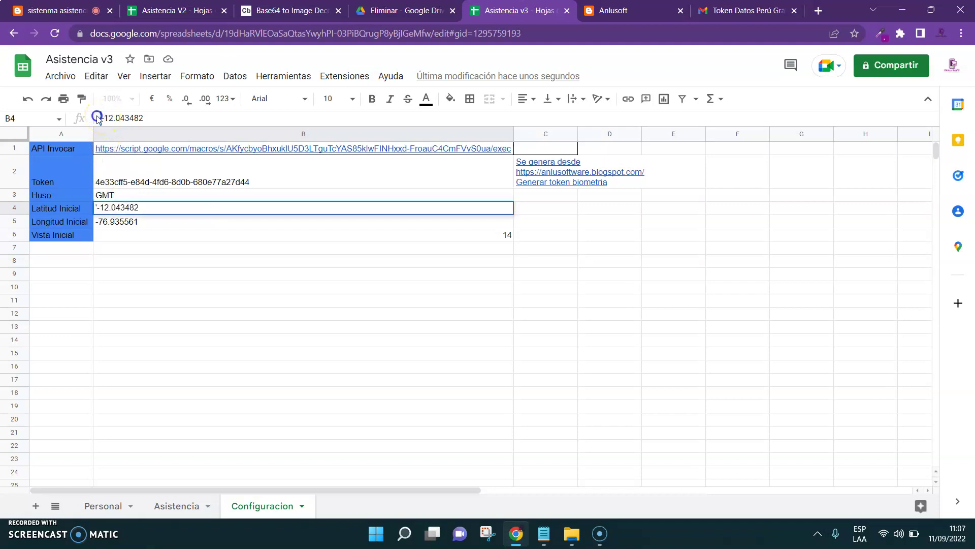
pyautogui.click(177, 274)
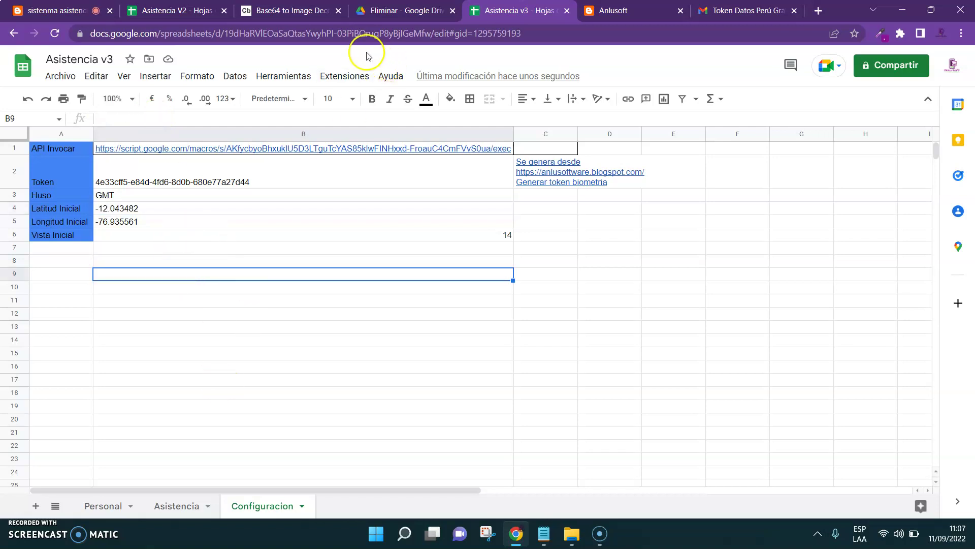
pyautogui.click(345, 76)
pyautogui.click(354, 138)
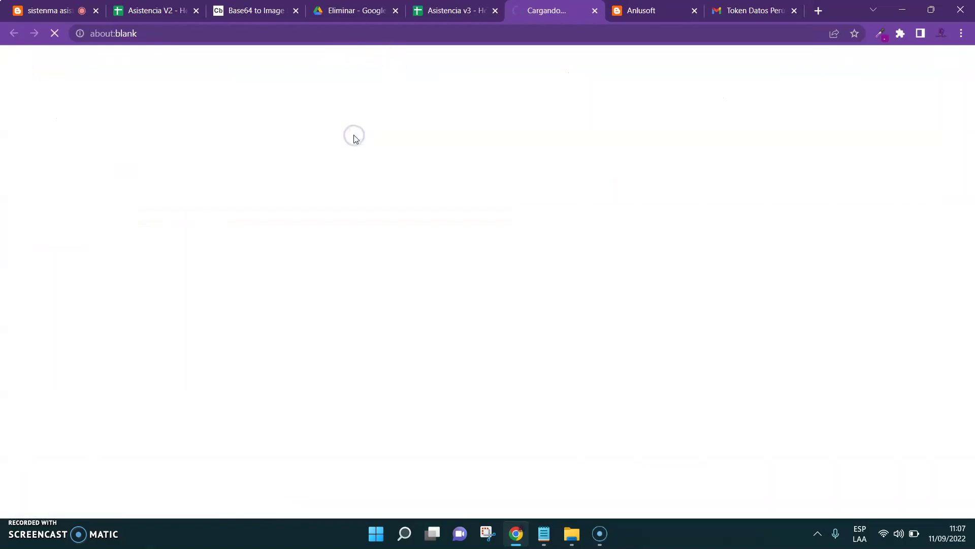
# Move the untitled project to the new editor with its default name, then show the fuentes folder
pyautogui.click(475, 324)
pyautogui.click(703, 64)
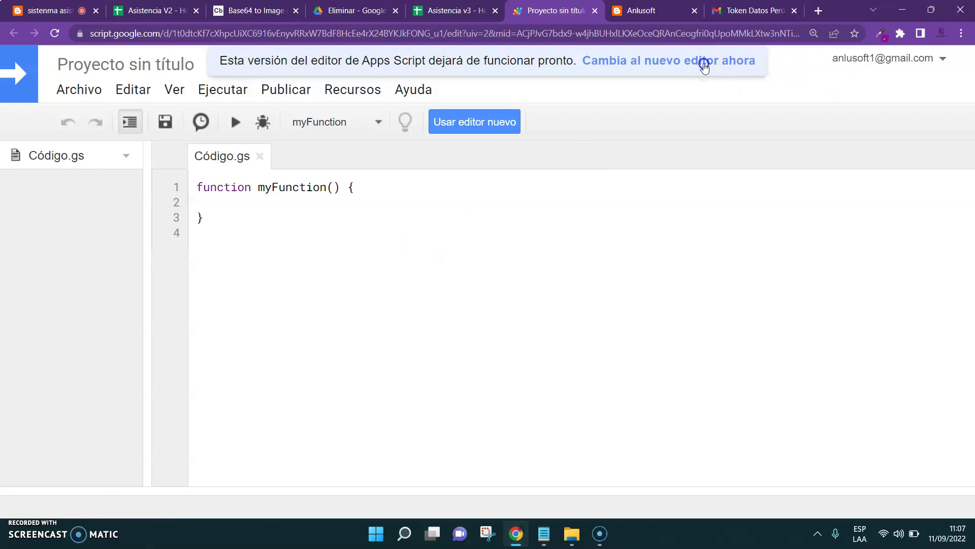
pyautogui.click(325, 328)
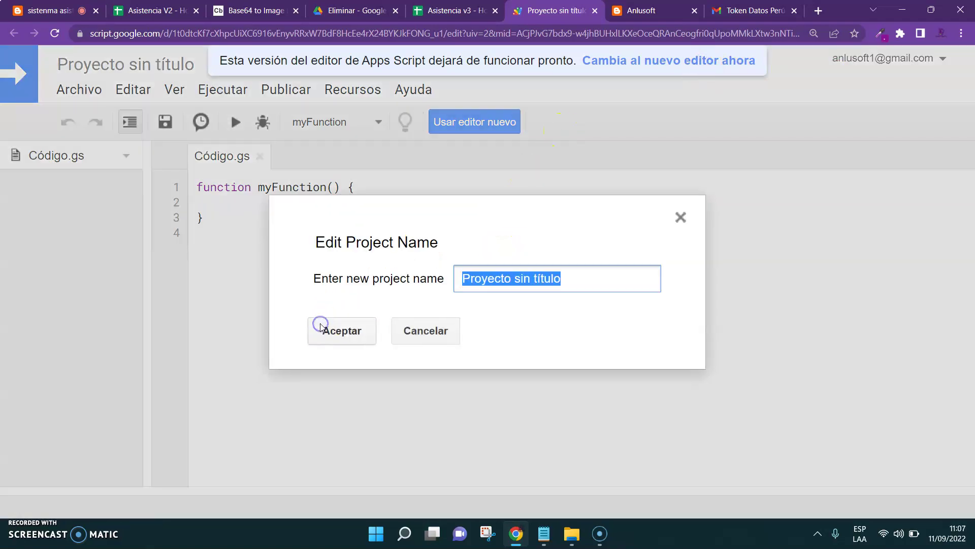
pyautogui.click(331, 330)
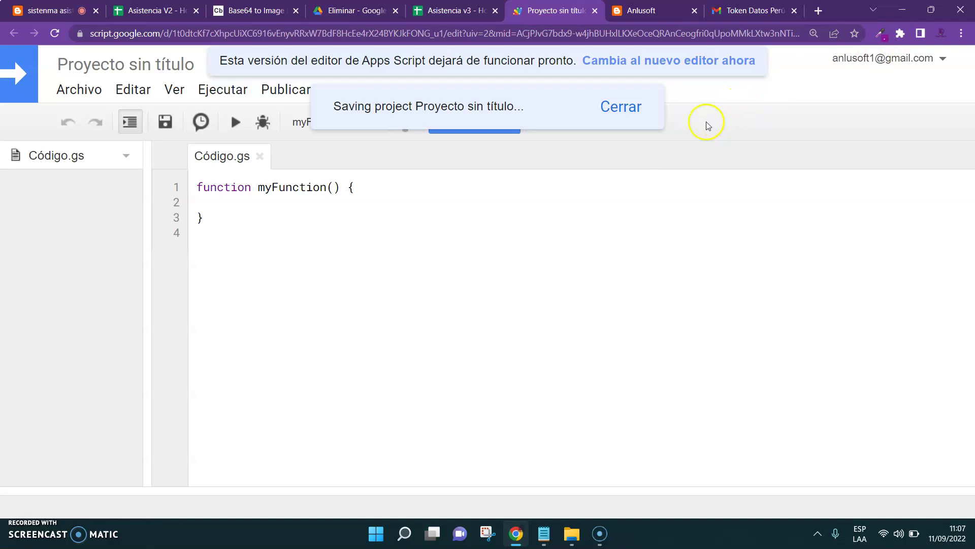
pyautogui.click(649, 62)
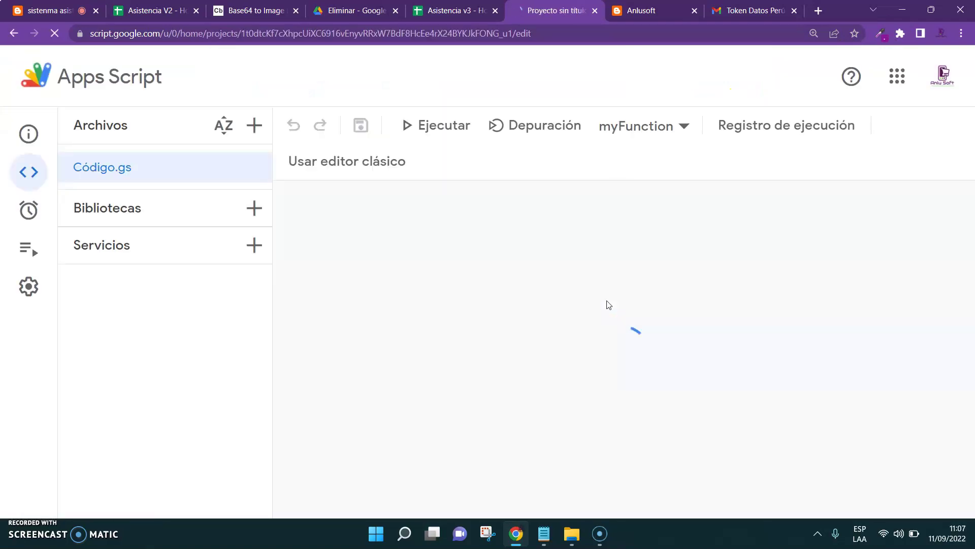
pyautogui.click(514, 302)
pyautogui.click(600, 323)
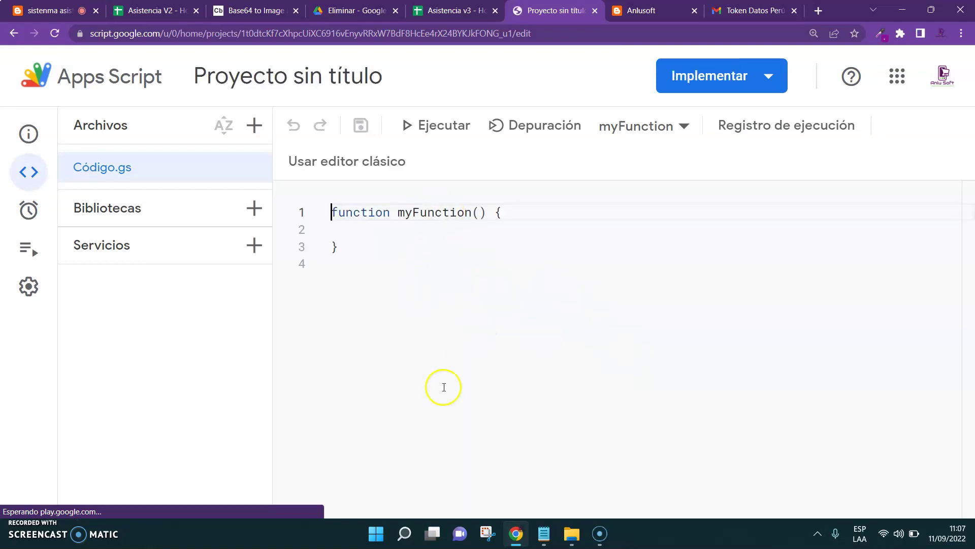
pyautogui.click(567, 537)
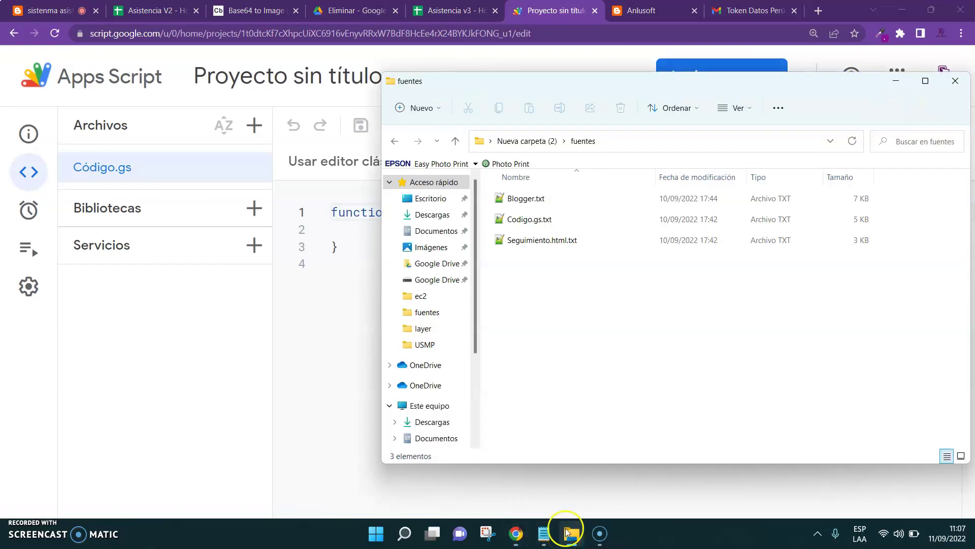
# Replace the default myFunction in Código.gs with the 132-line Codigo.gs.txt script and save
pyautogui.click(536, 220)
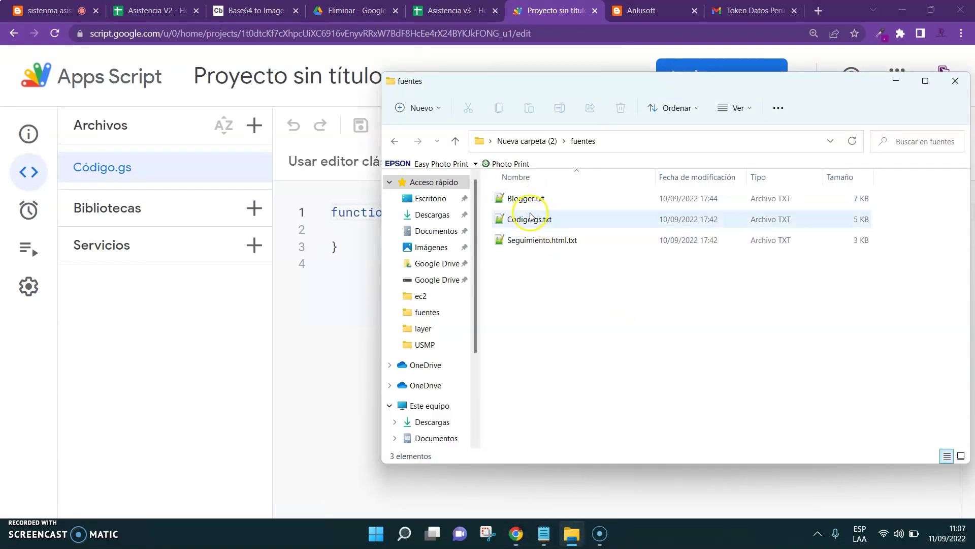
pyautogui.click(522, 221)
pyautogui.doubleClick(523, 221)
pyautogui.click(587, 299)
pyautogui.hotkey('ctrl', 'a')
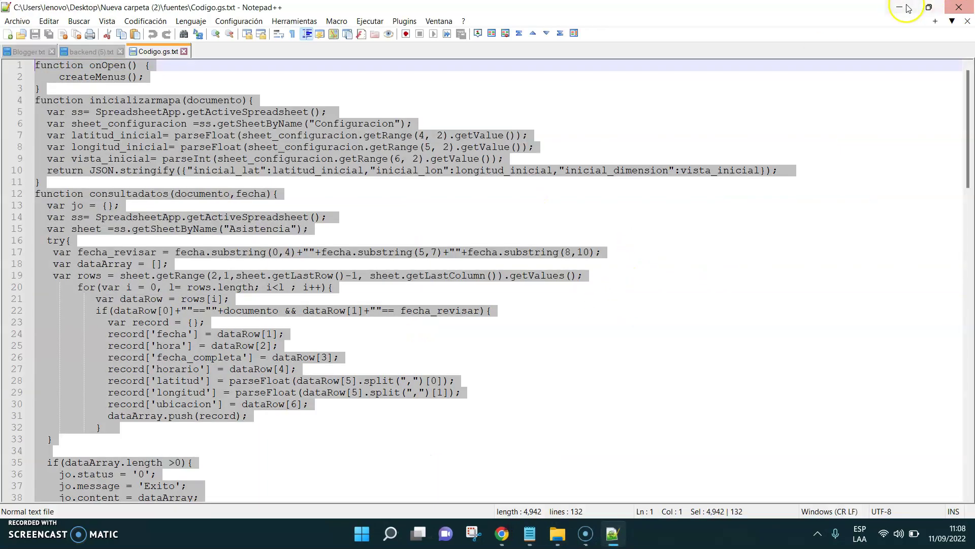
pyautogui.click(899, 7)
pyautogui.click(368, 256)
pyautogui.hotkey('ctrl', 'a')
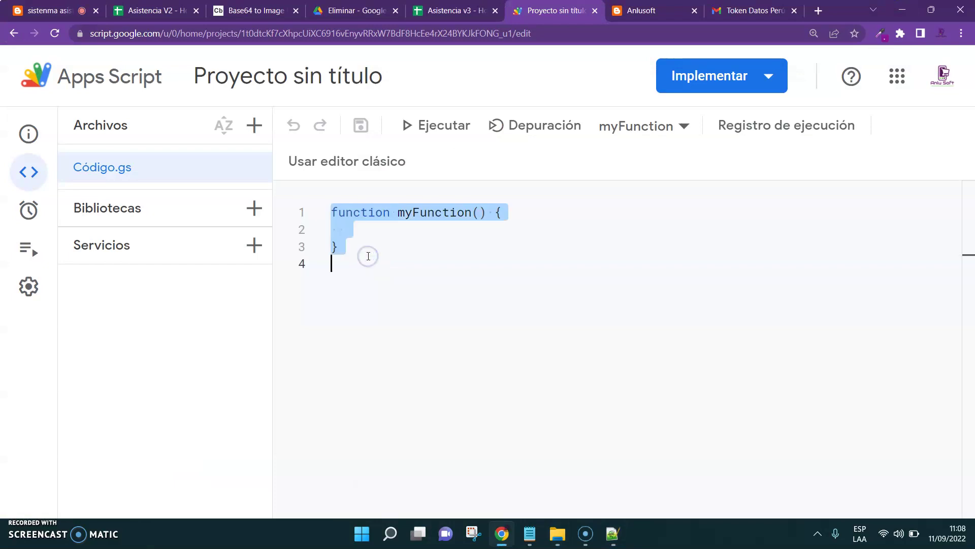
pyautogui.hotkey('ctrl', 'v')
pyautogui.hotkey('ctrl', 's')
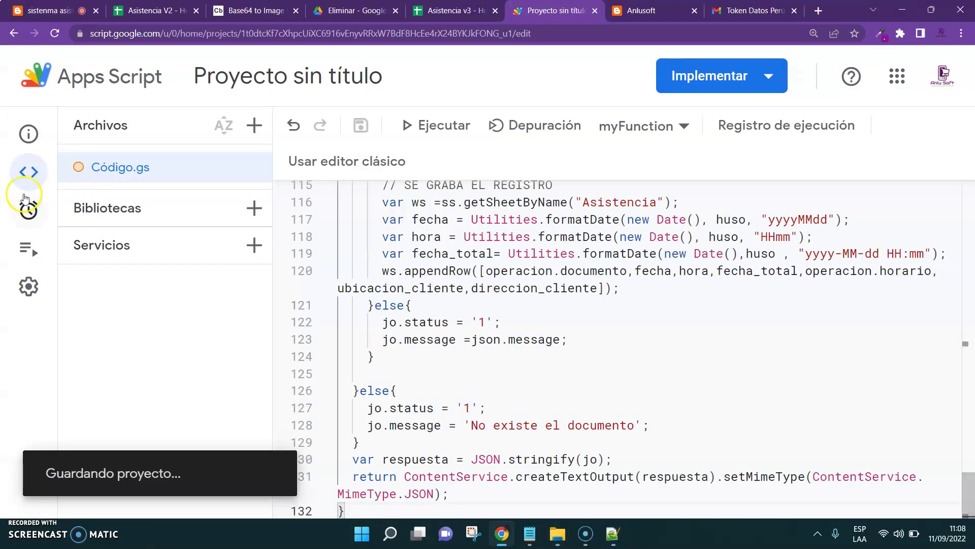
# Create an HTML file named Seguimiento.html in the project
pyautogui.click(253, 126)
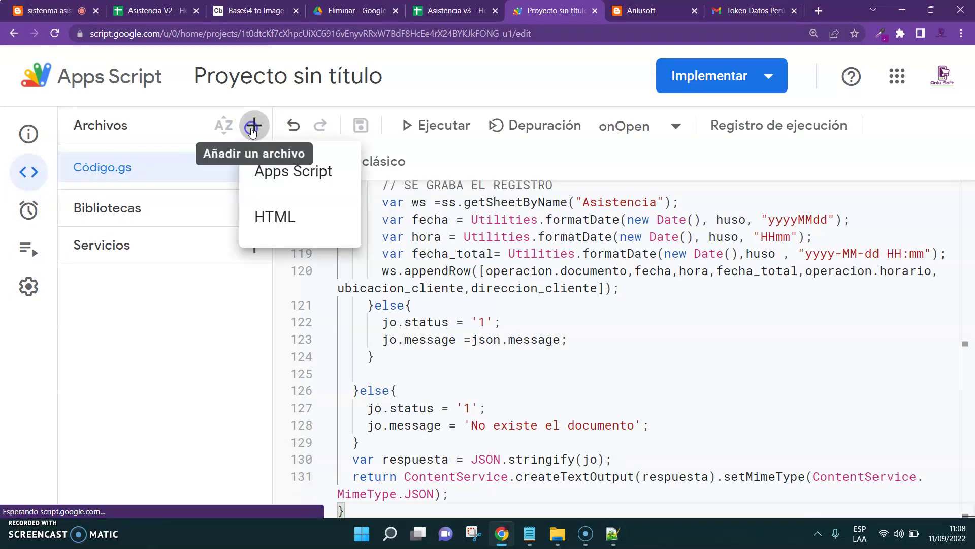
pyautogui.click(273, 213)
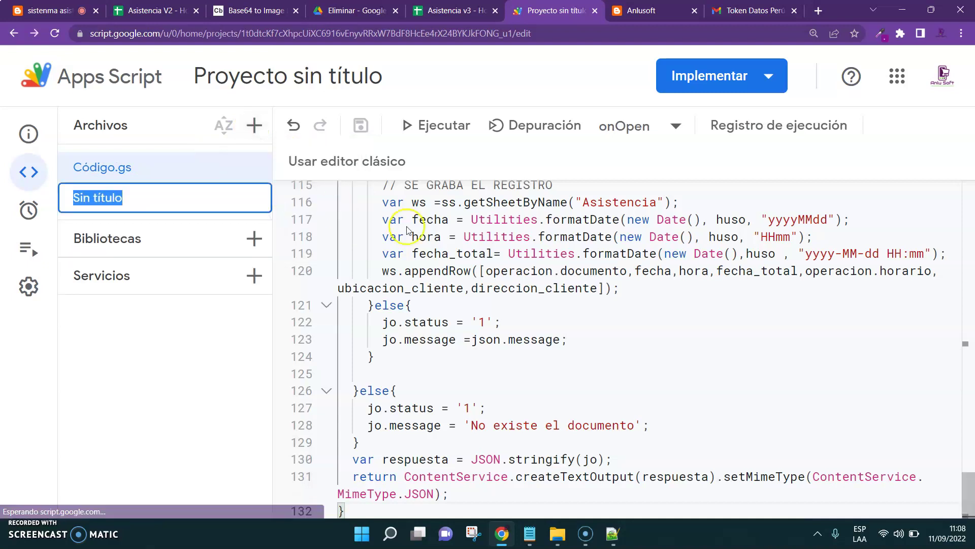
pyautogui.write('Seguimie')
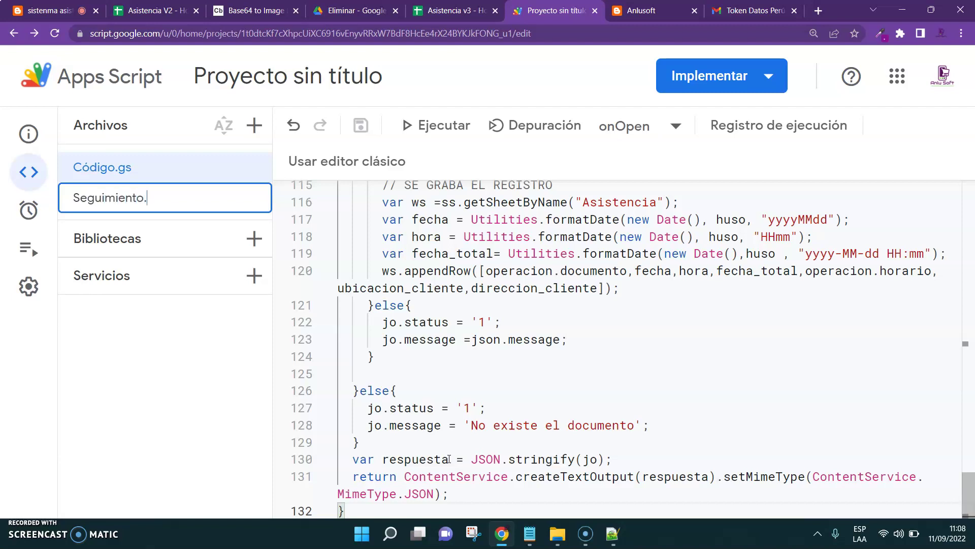
pyautogui.write('nto.html')
pyautogui.press('Return')
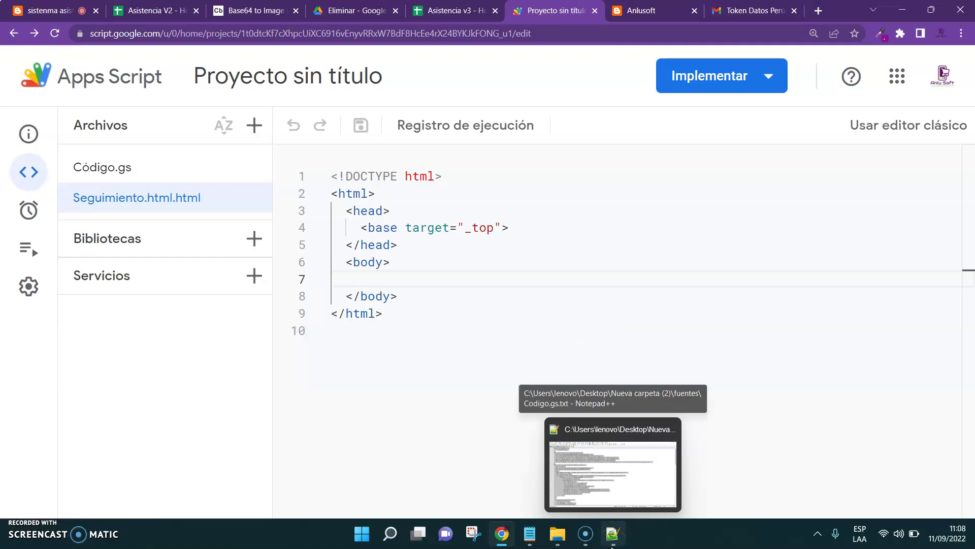
# Open Seguimiento.html.txt from the fuentes folder and copy its tracking-map HTML
pyautogui.click(559, 534)
pyautogui.click(546, 241)
pyautogui.doubleClick(546, 241)
pyautogui.hotkey('ctrl', 'a')
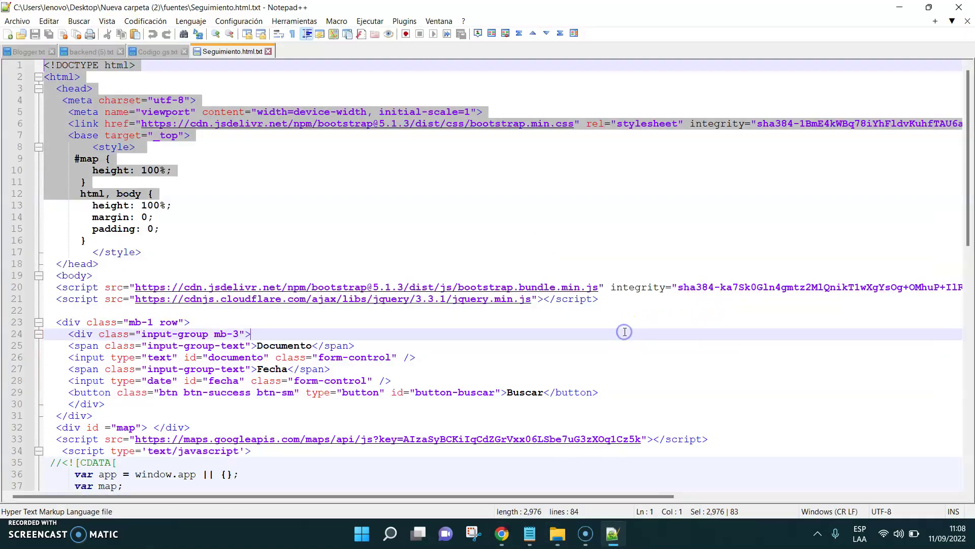
pyautogui.click(899, 7)
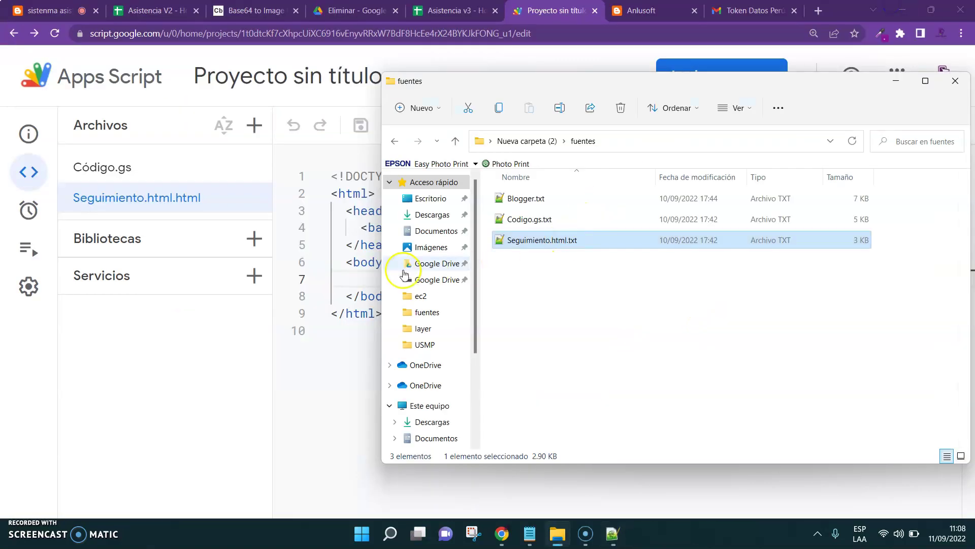
# Replace the default HTML template with the tracking-map code and save the project
pyautogui.click(365, 303)
pyautogui.hotkey('ctrl', 'a')
pyautogui.press('Delete')
pyautogui.hotkey('ctrl', 'v')
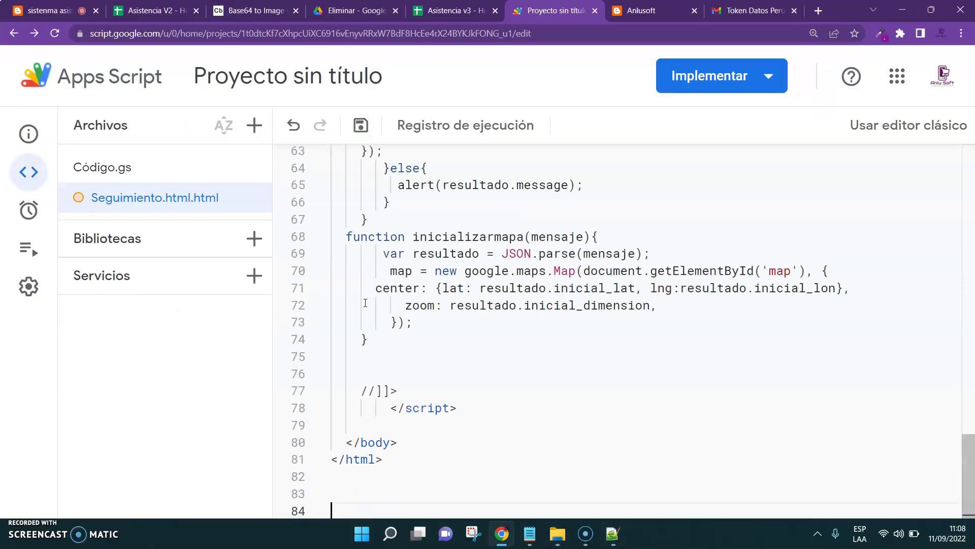
pyautogui.hotkey('ctrl', 's')
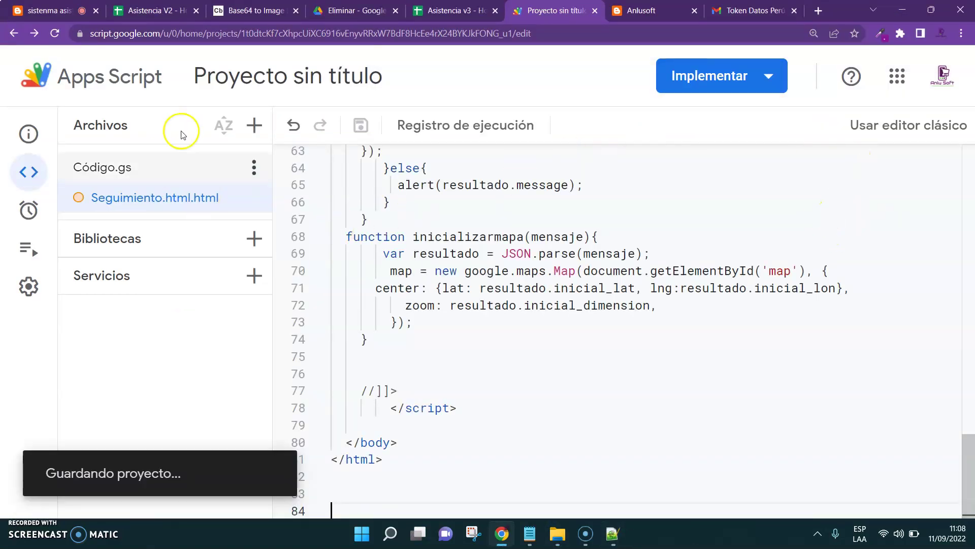
# Rename Seguimiento.html.html to Seguimiento.html, then start a new deployment
pyautogui.click(113, 166)
pyautogui.moveTo(580, 342); pyautogui.dragTo(604, 327)
pyautogui.click(151, 207)
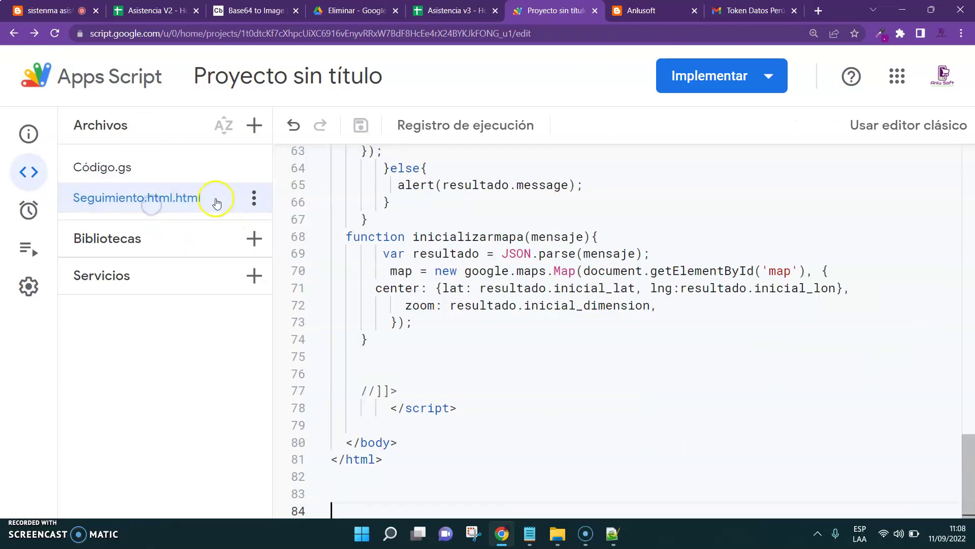
pyautogui.click(254, 197)
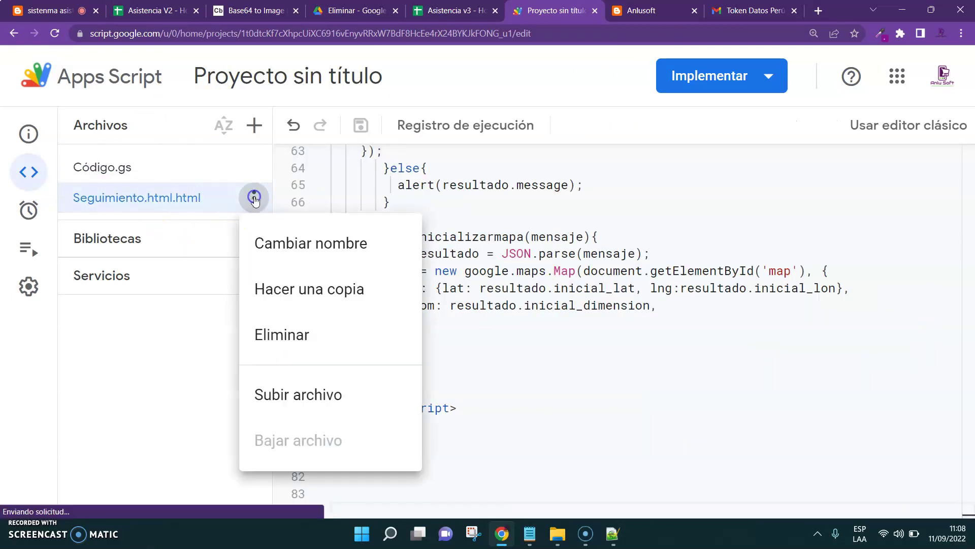
pyautogui.click(322, 246)
pyautogui.click(189, 203)
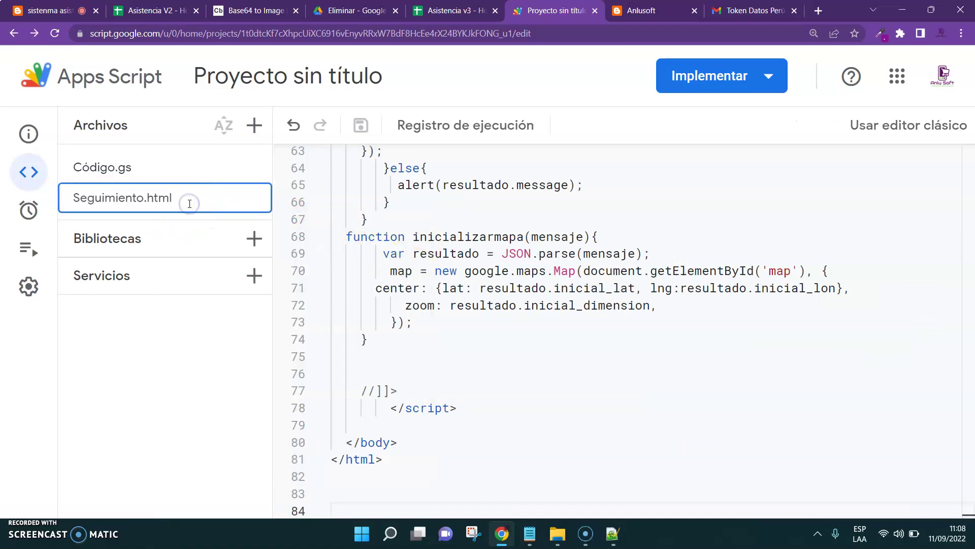
pyautogui.press('Return')
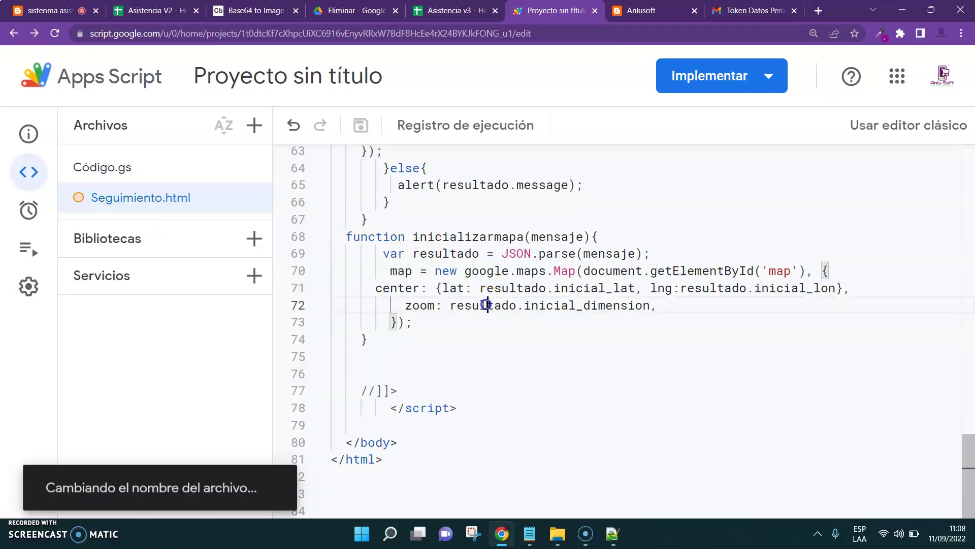
pyautogui.click(430, 359)
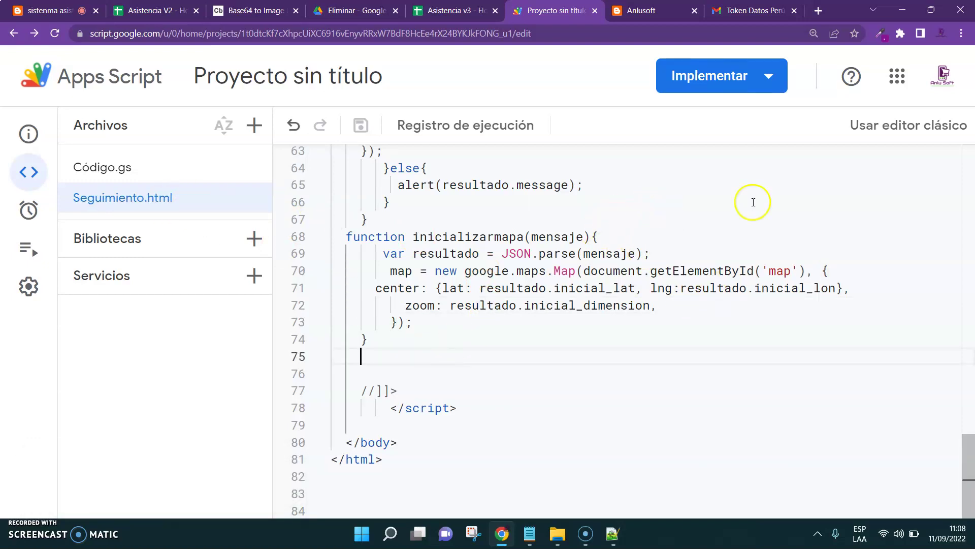
pyautogui.click(769, 75)
pyautogui.click(723, 120)
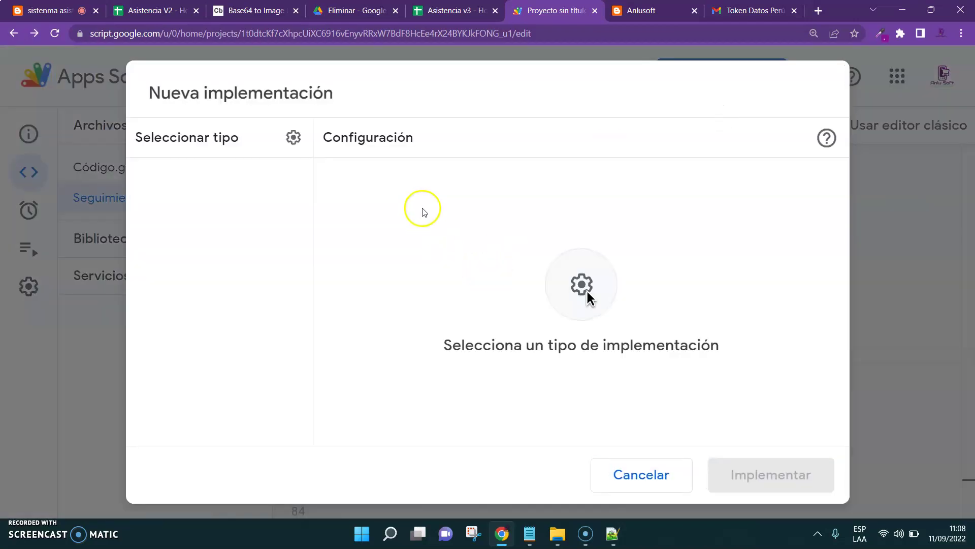
# Deploy as a web app with description '1' and access for anyone
pyautogui.click(293, 137)
pyautogui.click(321, 182)
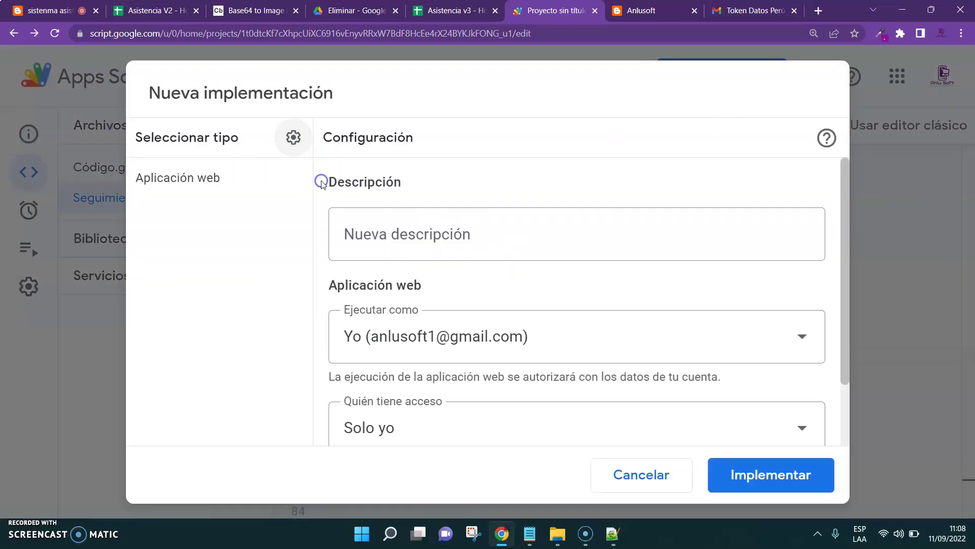
pyautogui.click(372, 227)
pyautogui.write('1')
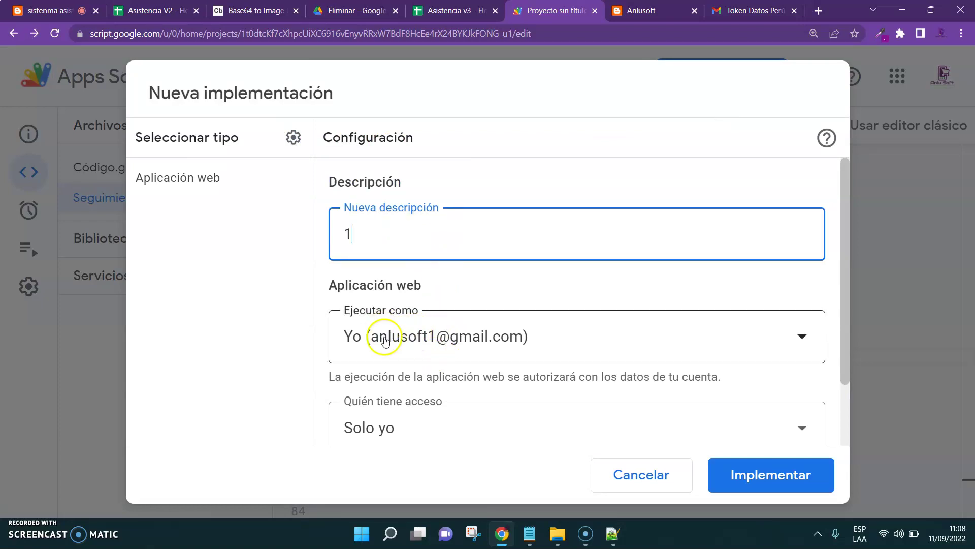
pyautogui.click(384, 427)
pyautogui.click(436, 371)
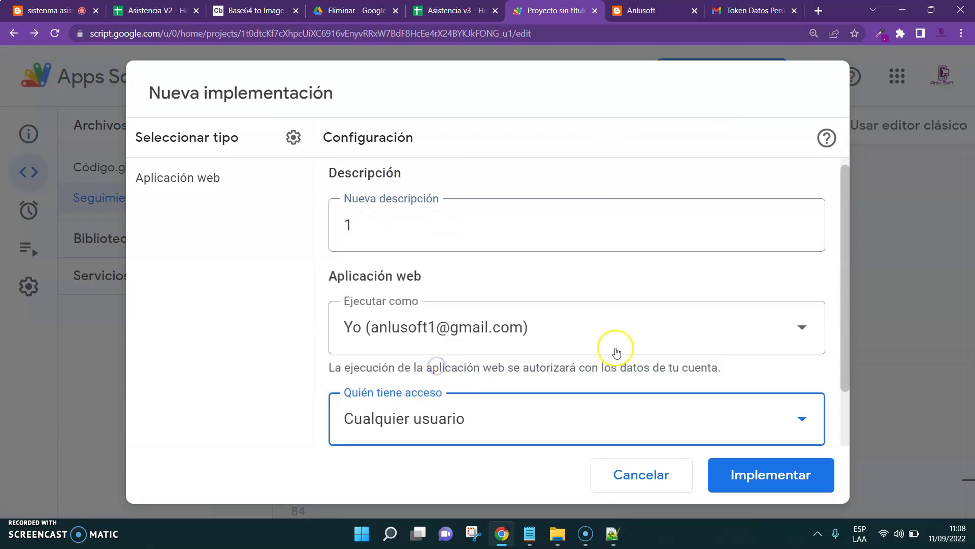
pyautogui.scroll(-3, 837, 333)
pyautogui.click(762, 472)
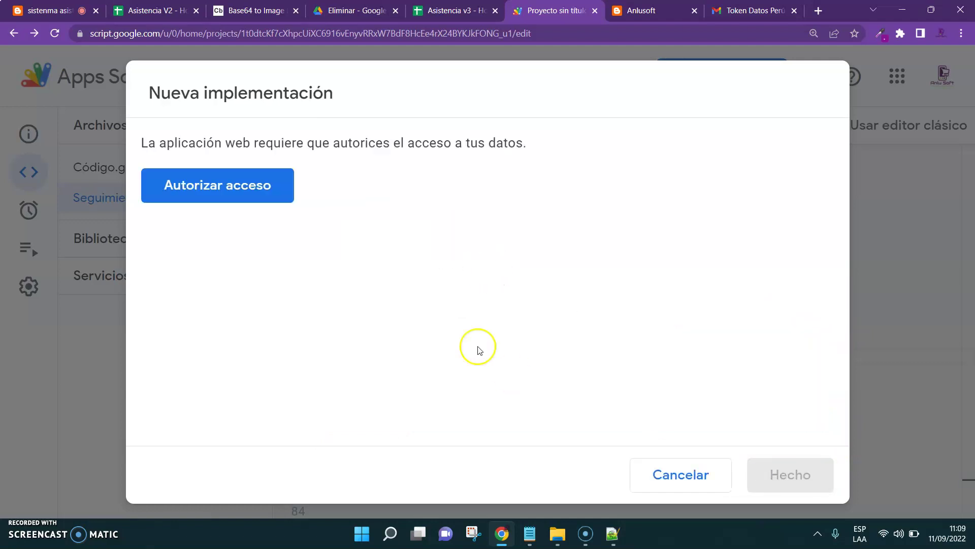
# Authorize the unverified Proyecto sin título with the Google account, allow permissions, and copy the web app URL
pyautogui.click(165, 185)
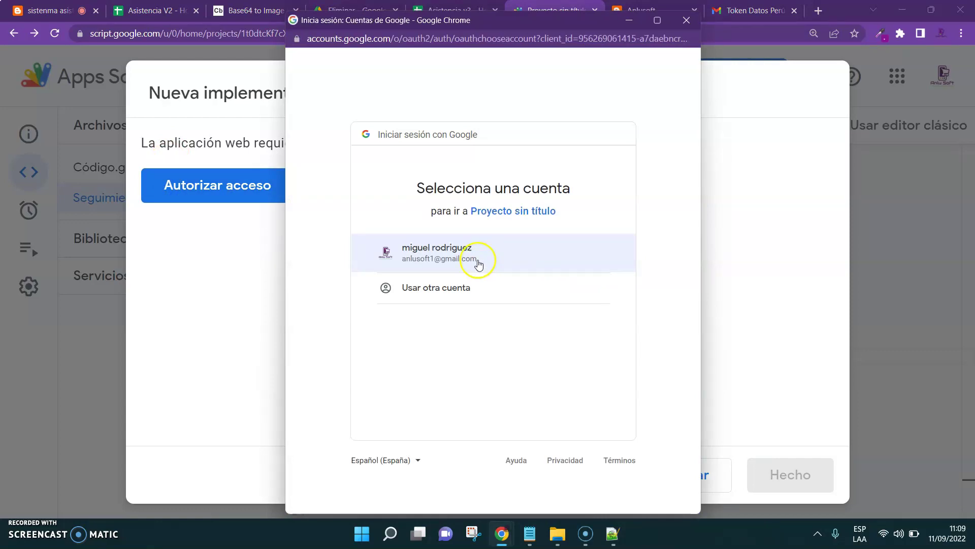
pyautogui.click(477, 260)
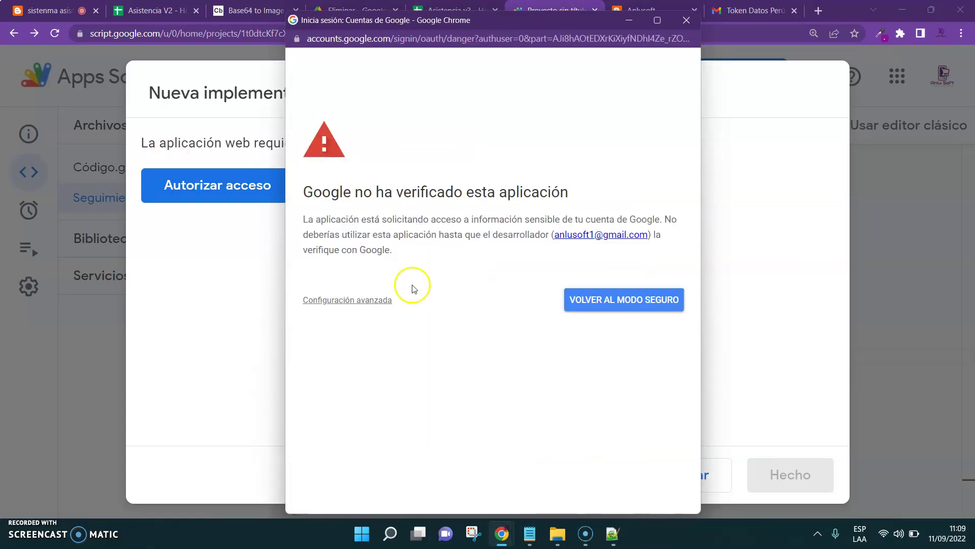
pyautogui.click(338, 299)
pyautogui.click(332, 393)
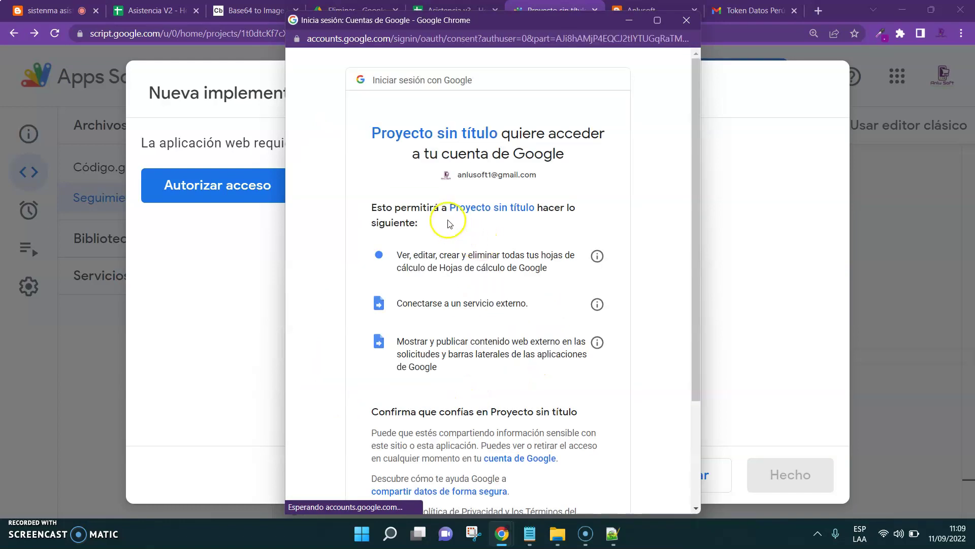
pyautogui.moveTo(693, 325); pyautogui.dragTo(688, 475)
pyautogui.click(554, 421)
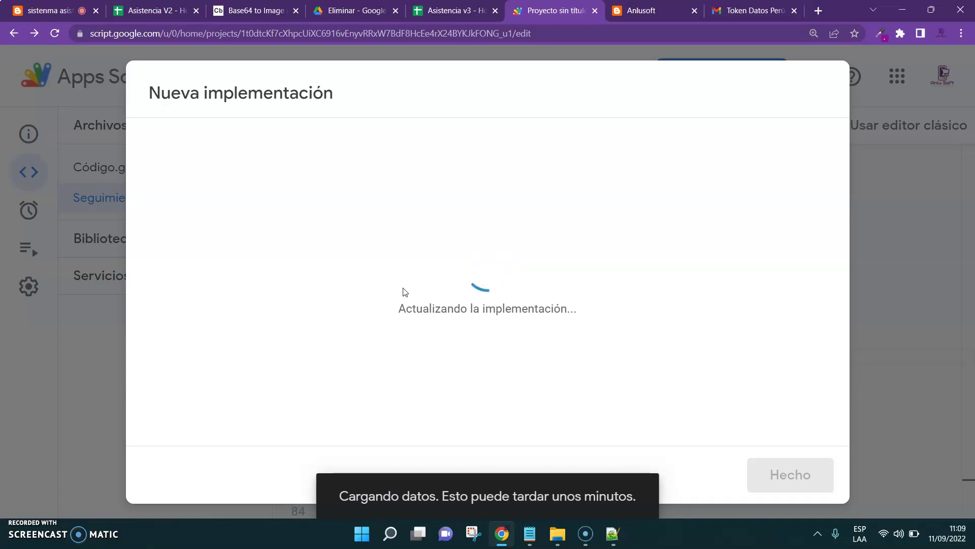
pyautogui.click(169, 429)
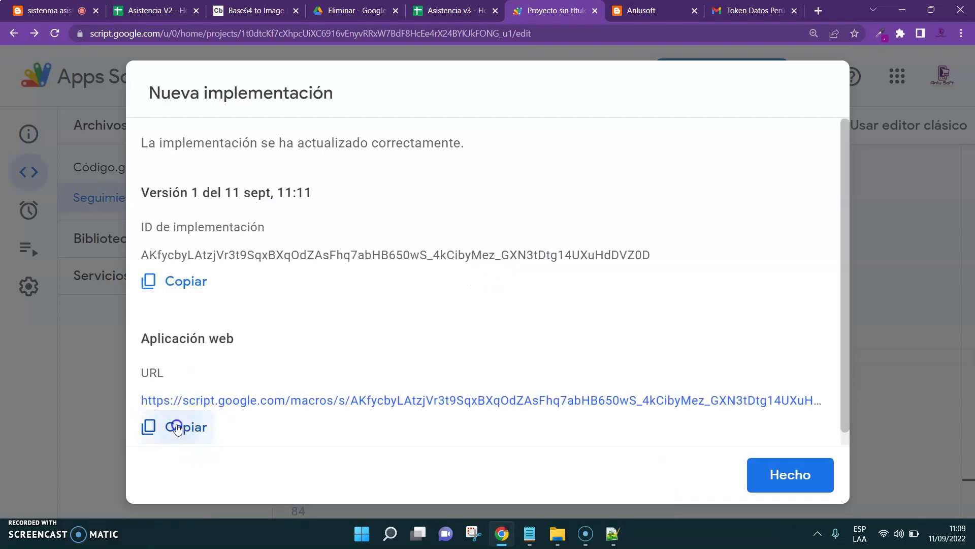
# Paste the /exec web app URL into Notepad, close the deployment summary, and return to Asistencia v3
pyautogui.click(530, 536)
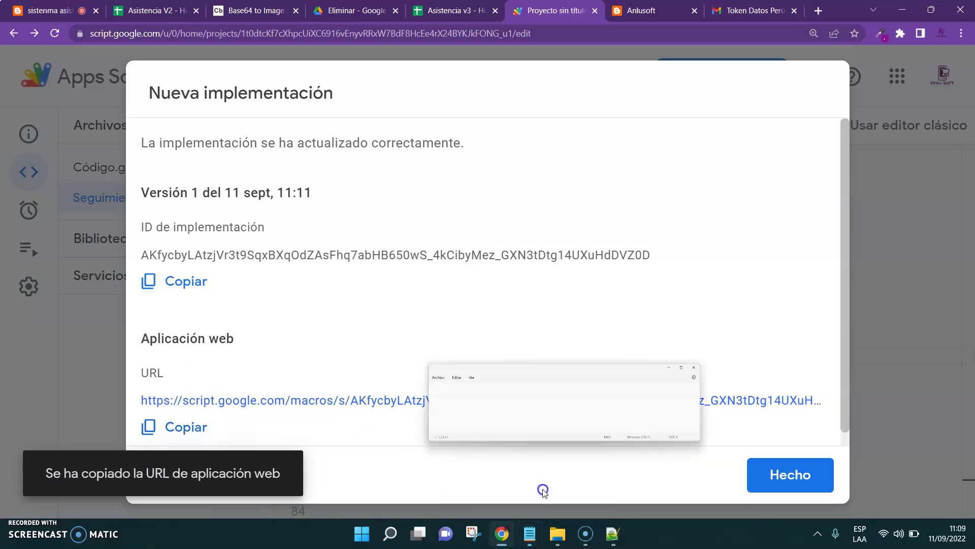
pyautogui.hotkey('ctrl', 'v')
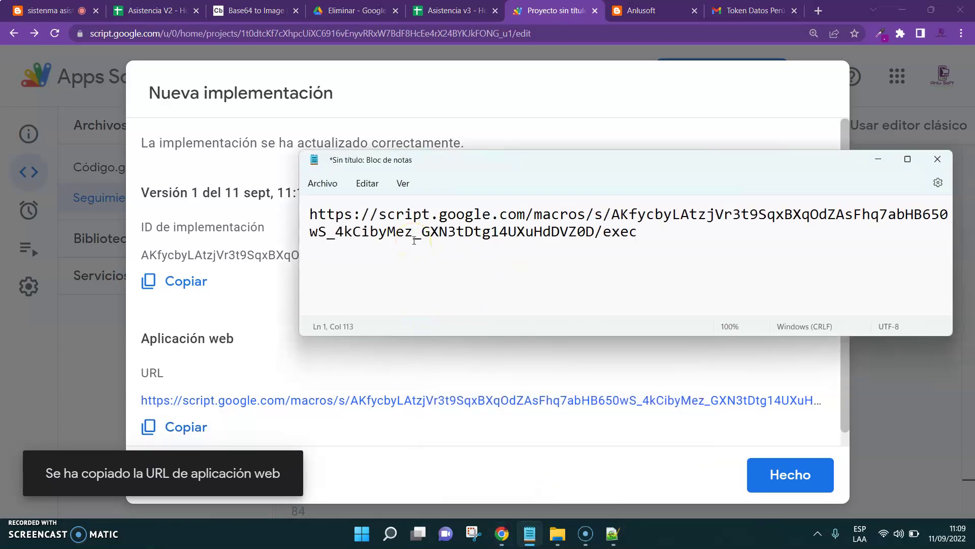
pyautogui.click(788, 470)
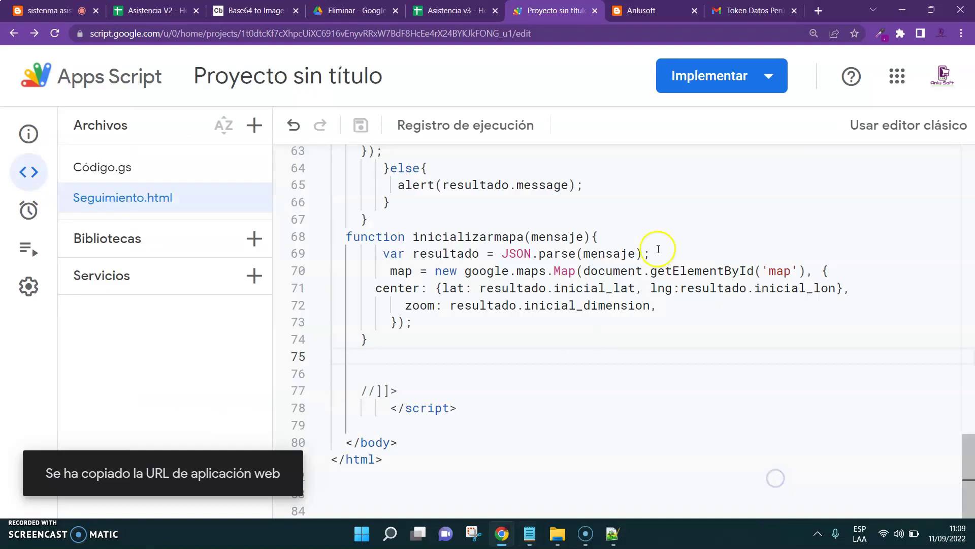
pyautogui.hotkey('ctrl', 'shift', 'Tab')
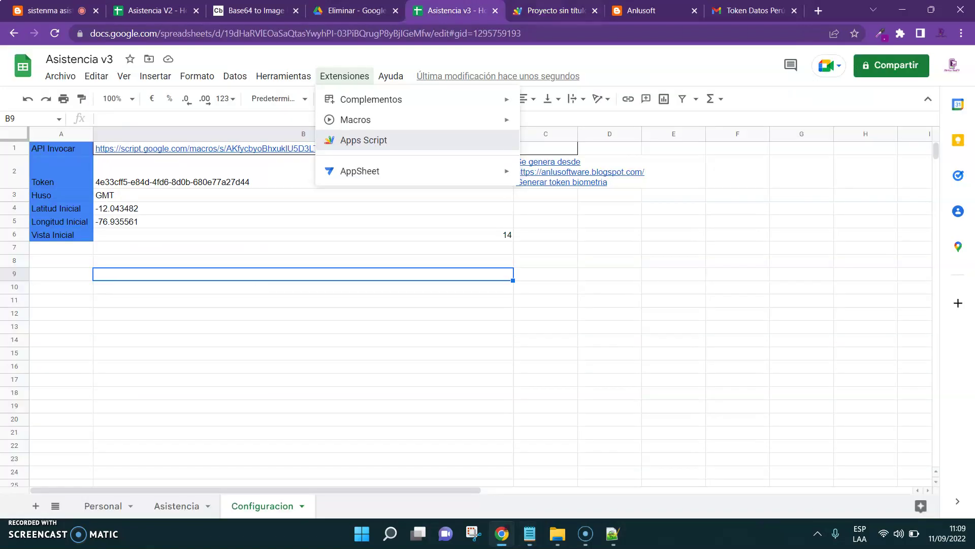
# Close the Asistencia V2, old attendance form and Anlusoft tabs
pyautogui.click(193, 11)
pyautogui.click(76, 11)
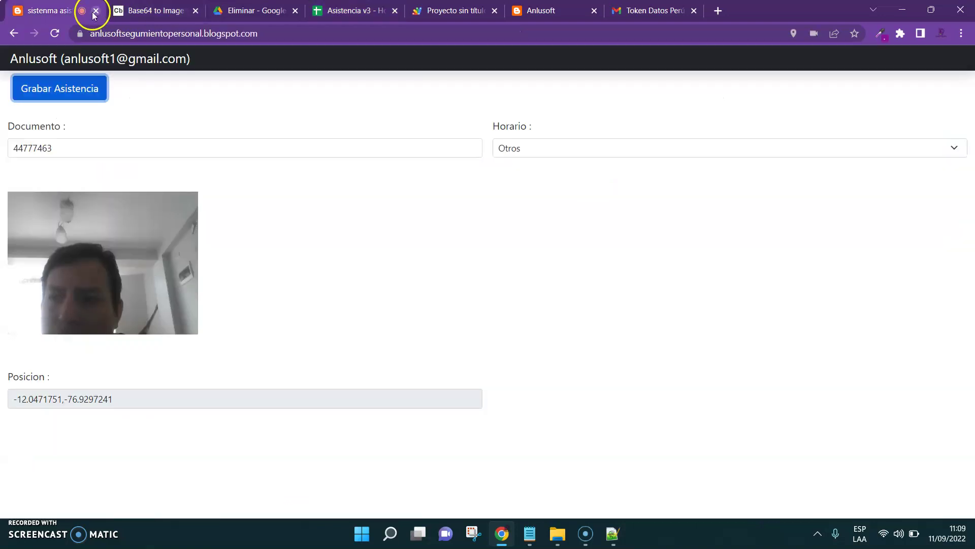
pyautogui.click(95, 10)
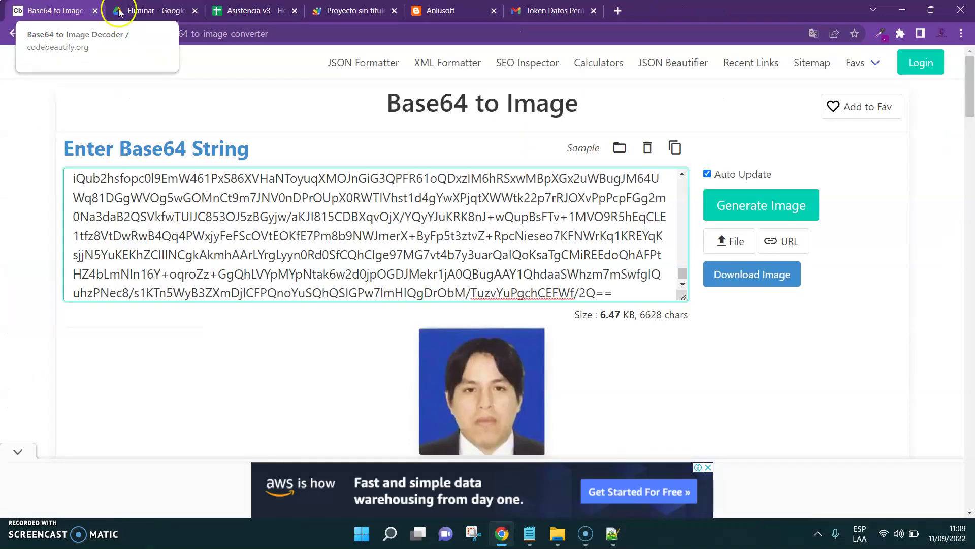
pyautogui.click(442, 10)
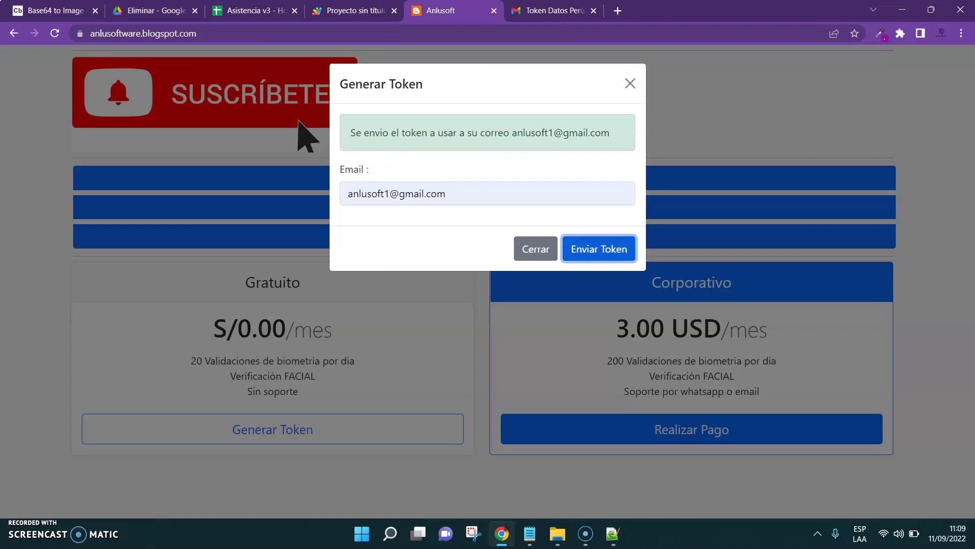
pyautogui.click(628, 85)
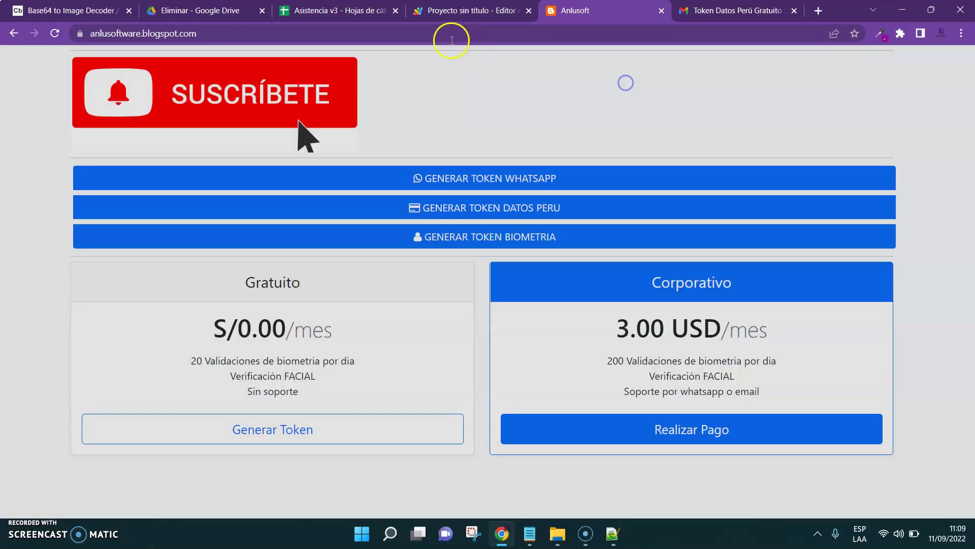
pyautogui.click(662, 10)
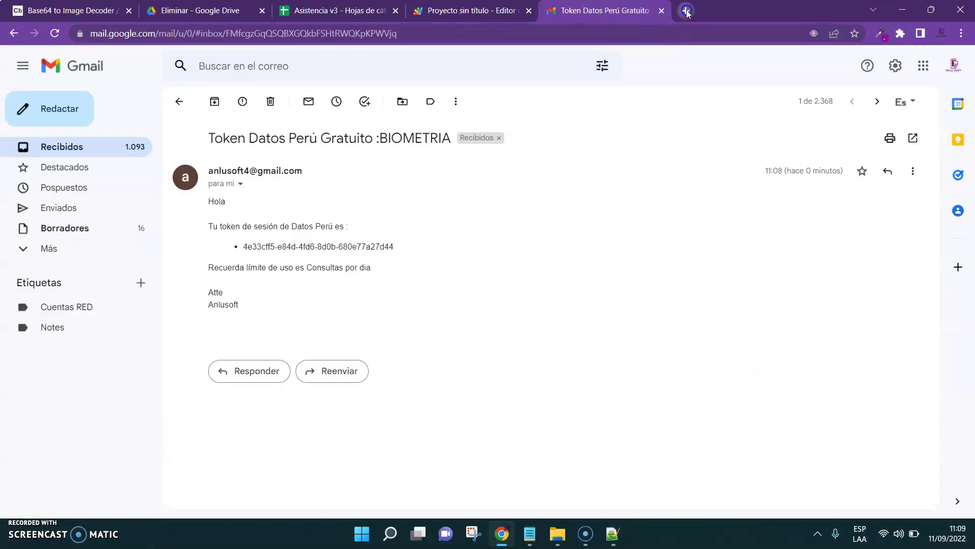
# Go to blogger.com in a new tab and open the account's blog list
pyautogui.click(686, 11)
pyautogui.write('blog')
pyautogui.press('BackSpace')
pyautogui.press('BackSpace')
pyautogui.write('ñ')
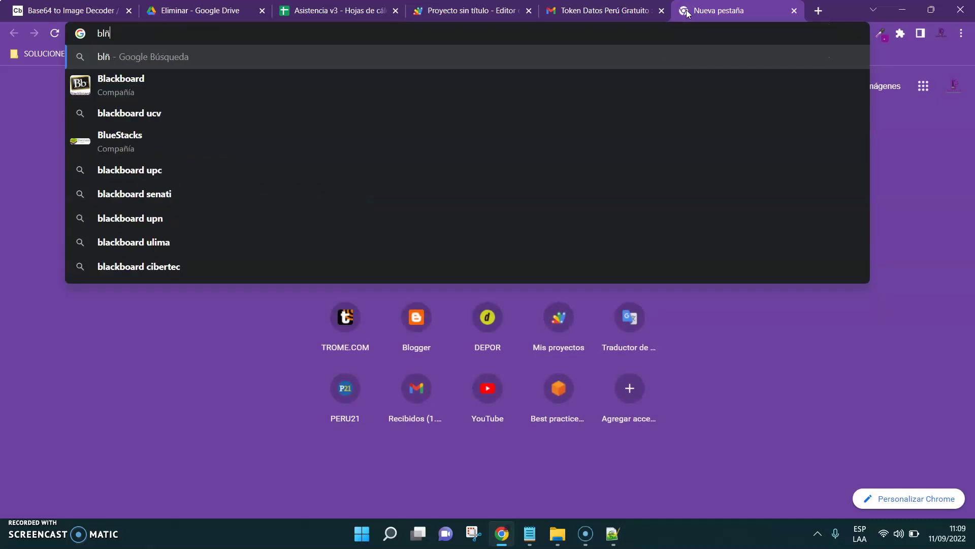
pyautogui.press('BackSpace')
pyautogui.write('o')
pyautogui.press('Right')
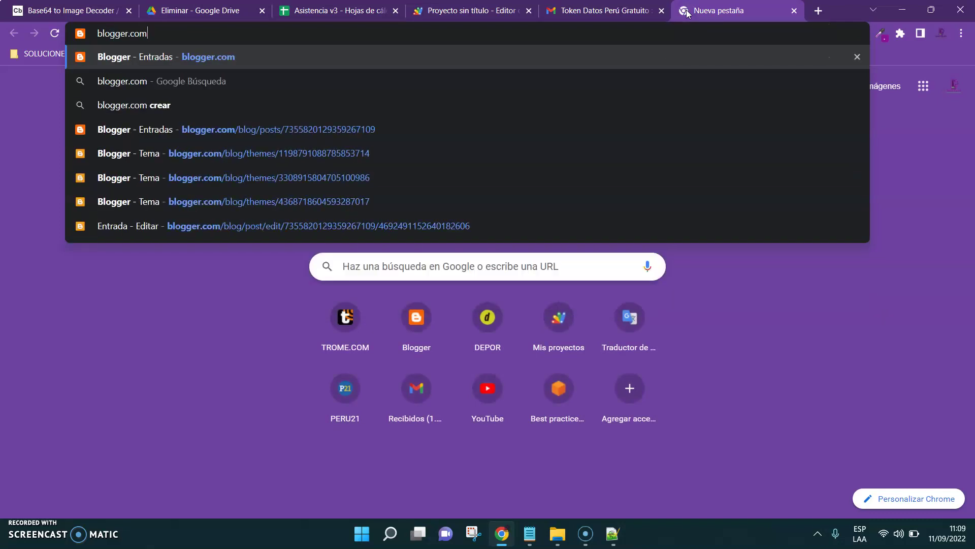
pyautogui.press('Return')
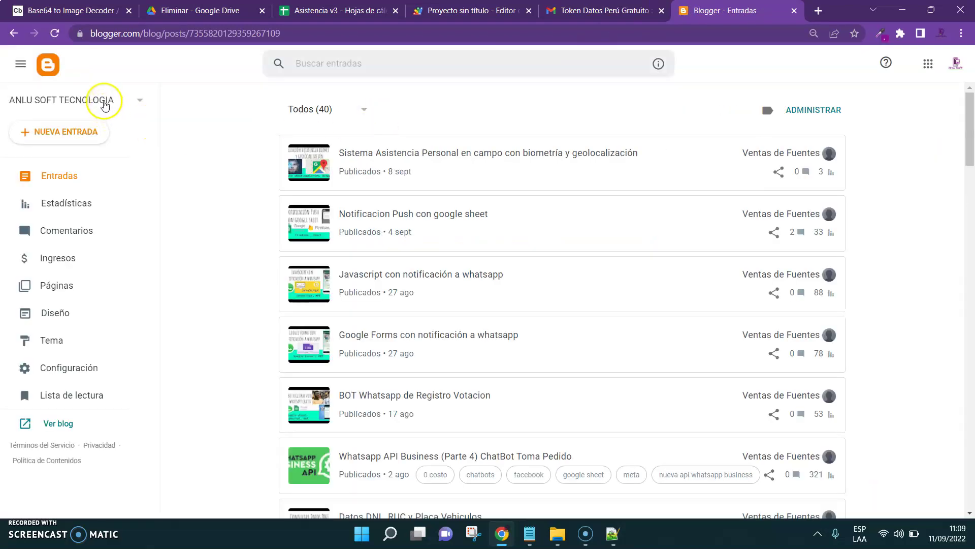
pyautogui.click(104, 100)
# Start a new blog titled sistemaassitenciav2
pyautogui.moveTo(142, 120); pyautogui.dragTo(137, 292)
pyautogui.click(41, 293)
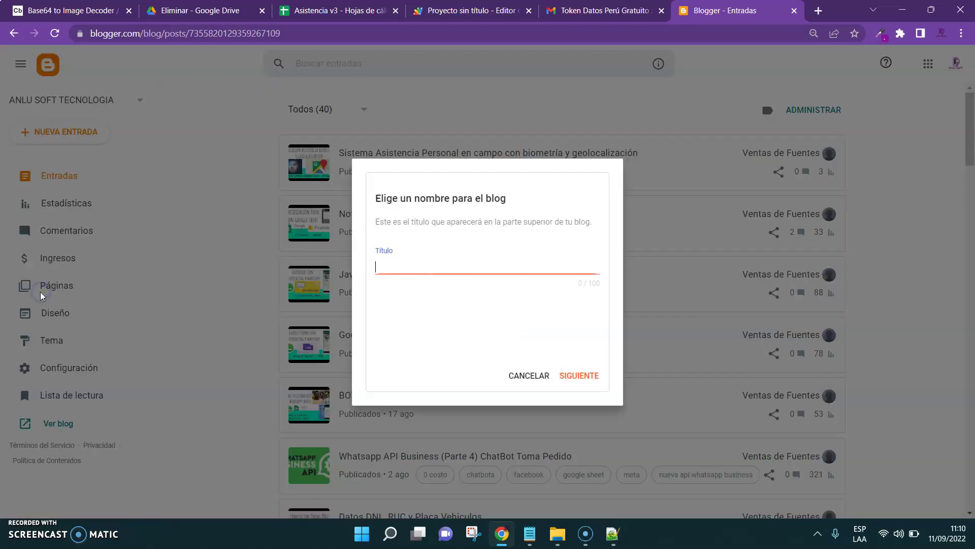
pyautogui.click(376, 270)
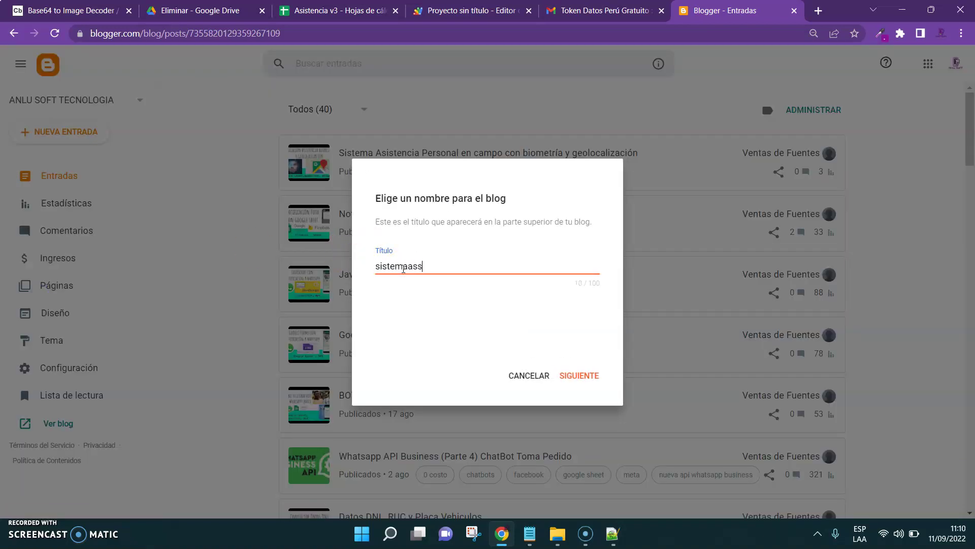
pyautogui.press('BackSpace')
pyautogui.press('BackSpace')
pyautogui.press('BackSpace')
pyautogui.press('Num_Lock')
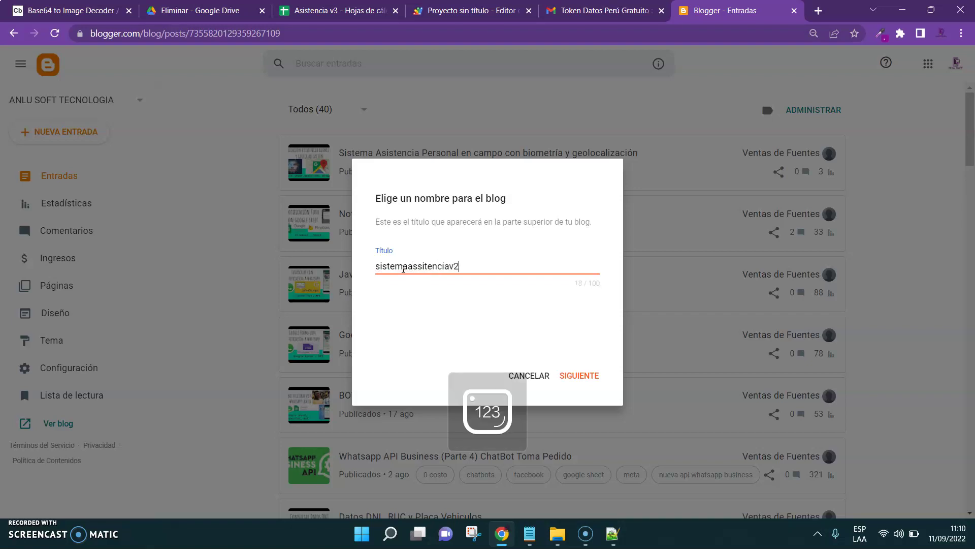
pyautogui.click(579, 375)
# Set the blog address to asistencia11092022.blogspot.com and save the new blog
pyautogui.click(459, 277)
pyautogui.write('asistencia1')
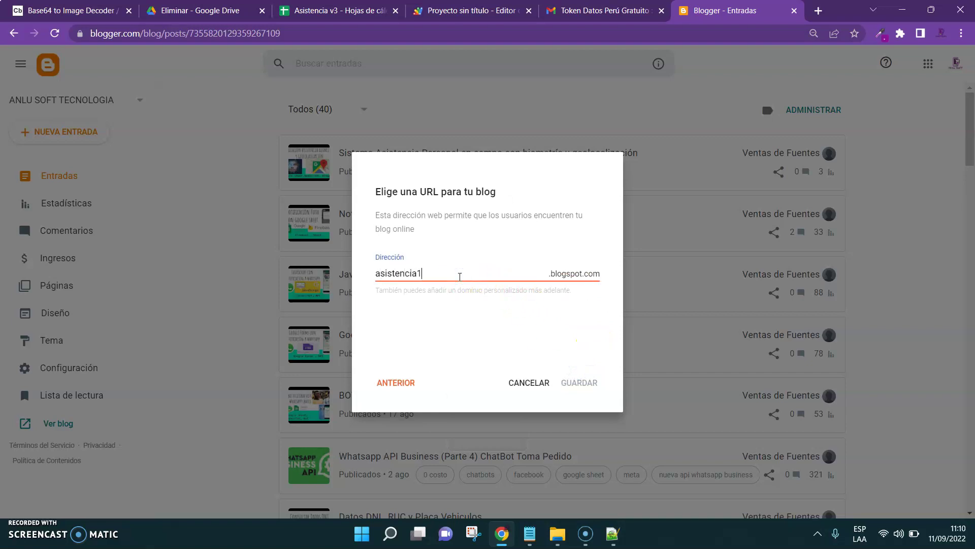
pyautogui.write('1092022')
pyautogui.click(551, 325)
pyautogui.click(427, 272)
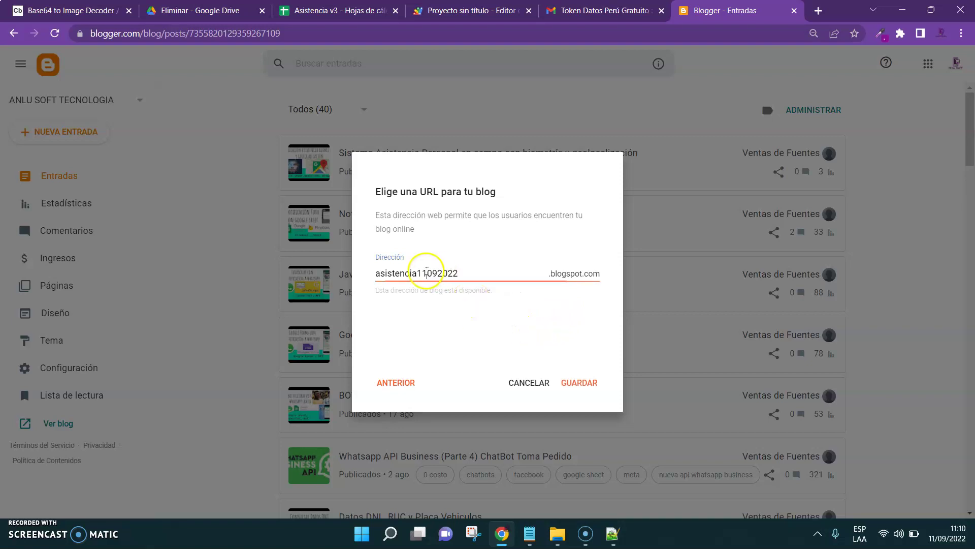
pyautogui.doubleClick(426, 273)
pyautogui.click(583, 385)
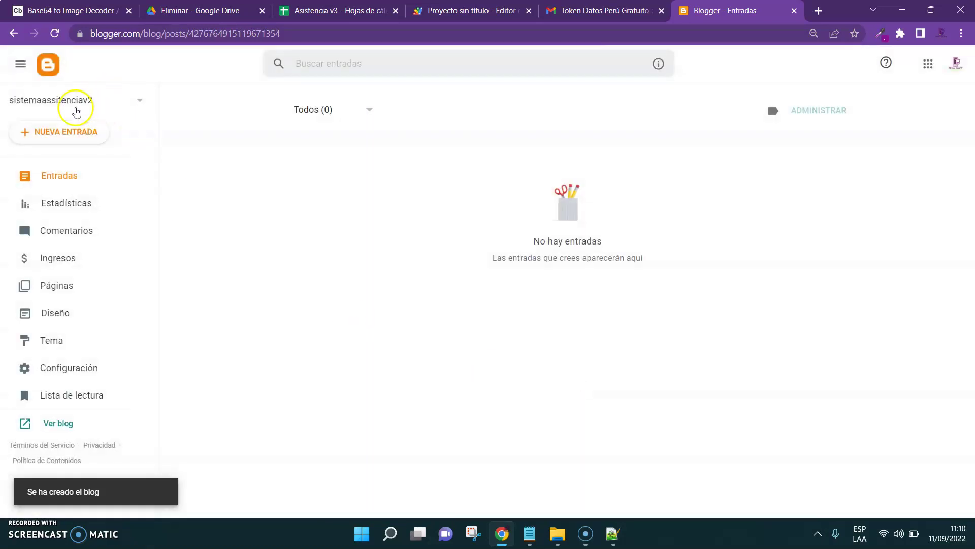
# Open the Contempo Light theme's HTML editor at 100% zoom, then bring up the fuentes folder
pyautogui.click(55, 344)
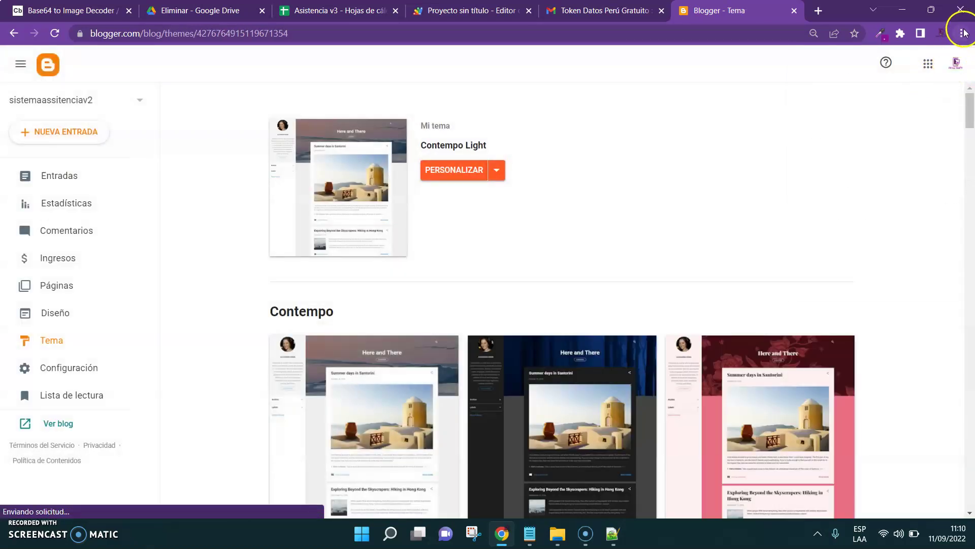
pyautogui.click(962, 33)
pyautogui.click(923, 154)
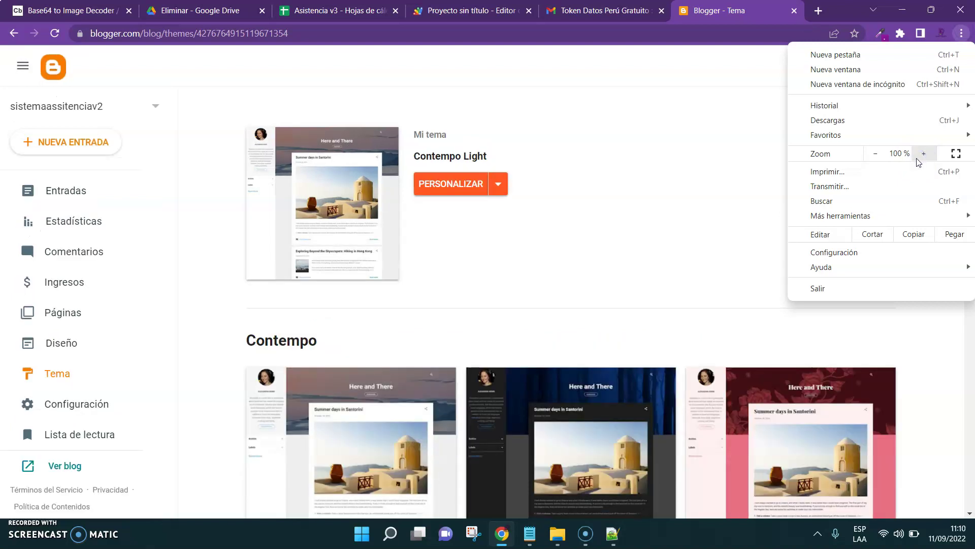
pyautogui.click(581, 217)
pyautogui.click(500, 186)
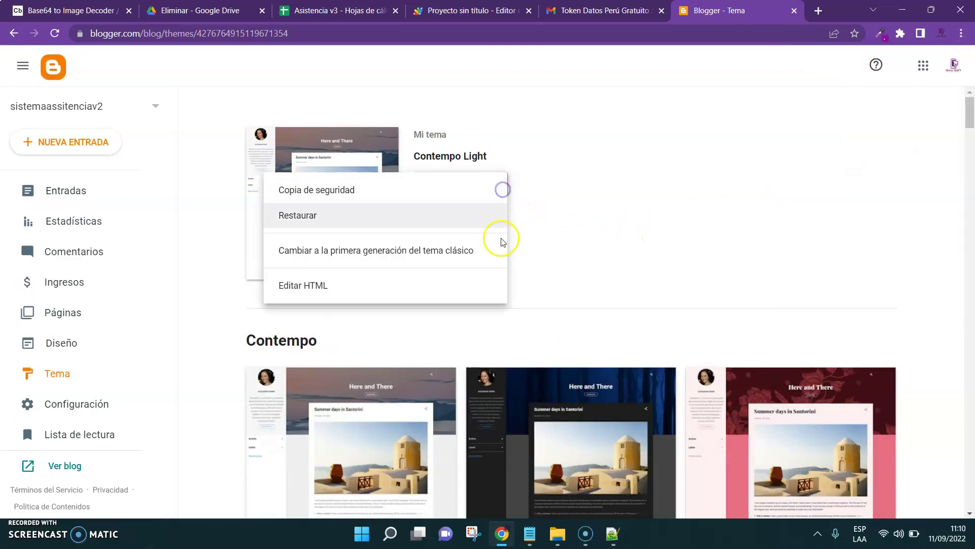
pyautogui.click(50, 376)
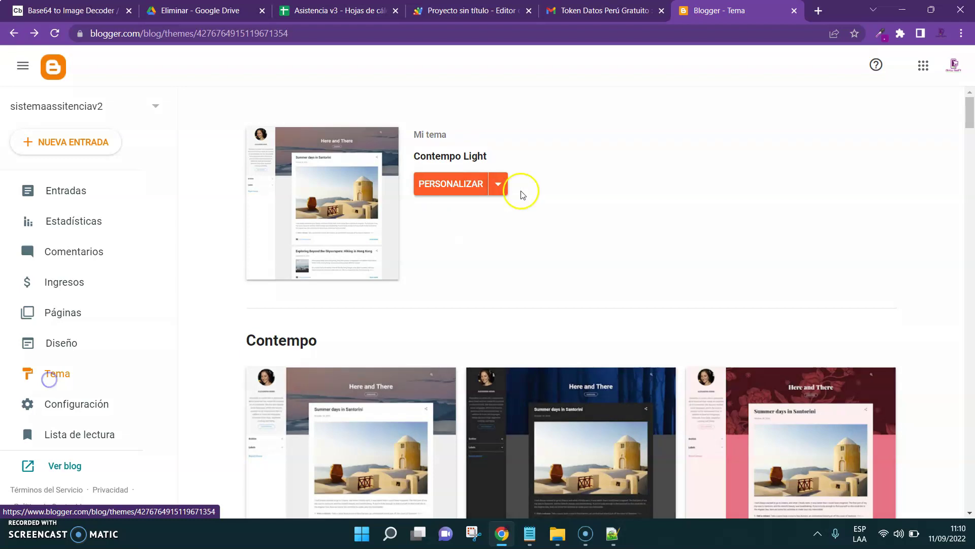
pyautogui.click(499, 185)
pyautogui.click(358, 293)
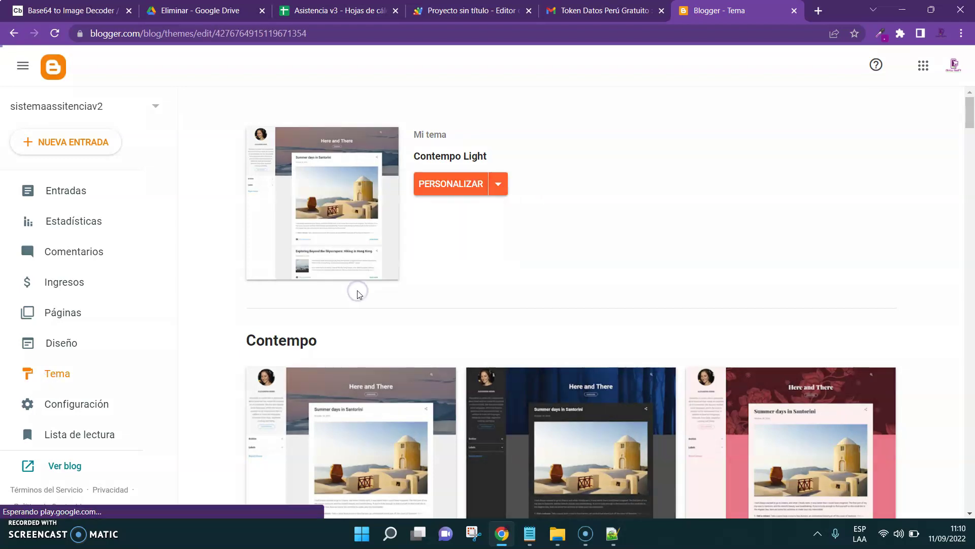
pyautogui.click(558, 536)
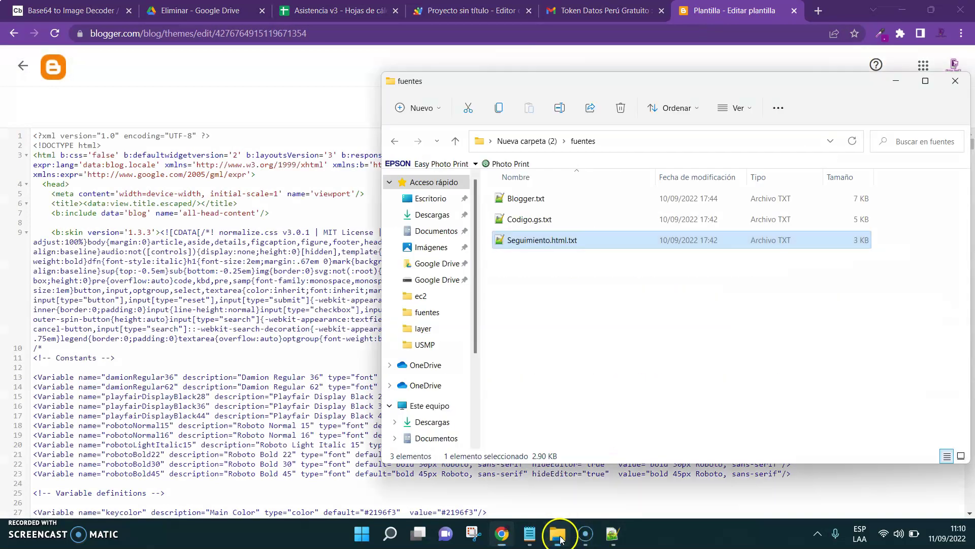
# Open Blogger.txt in Notepad++ and look through its code
pyautogui.doubleClick(526, 199)
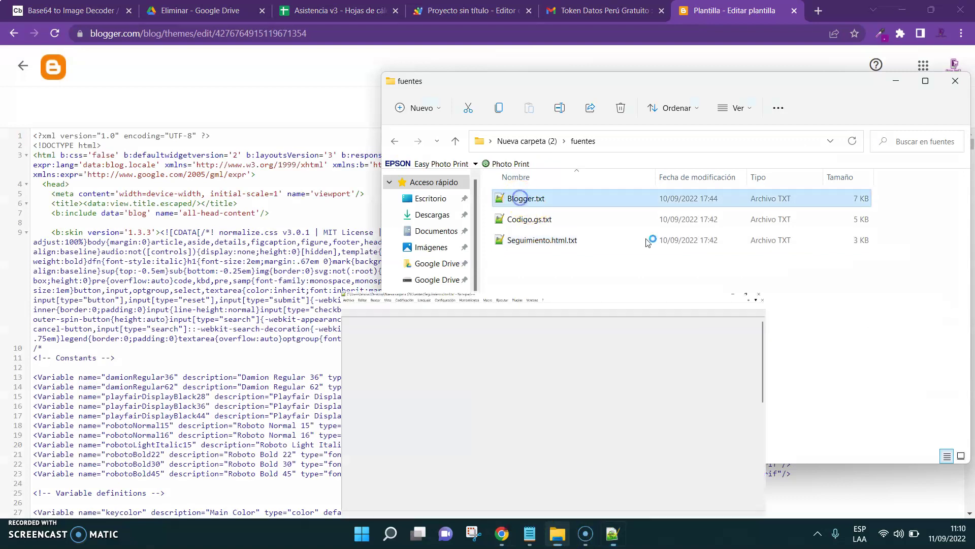
pyautogui.click(710, 317)
pyautogui.hotkey('ctrl', 'a')
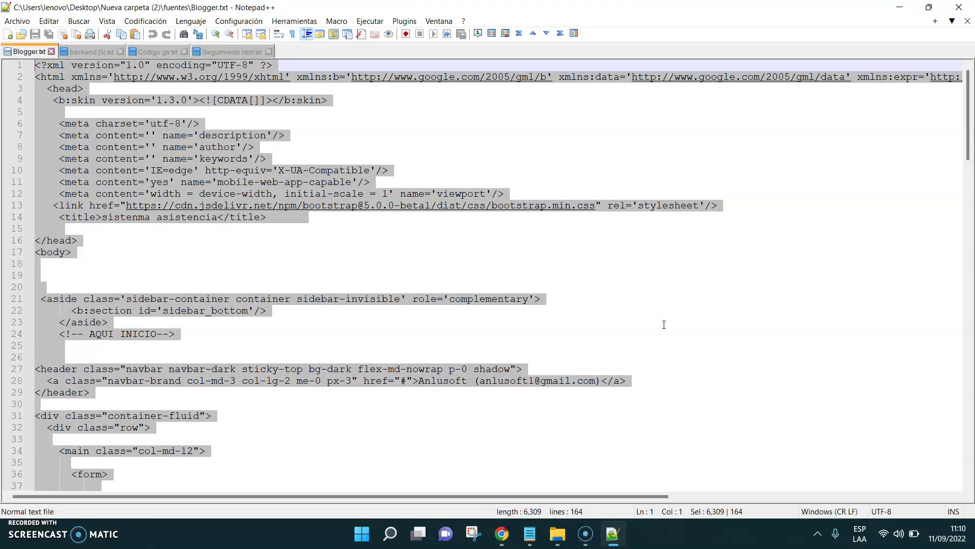
pyautogui.moveTo(968, 109); pyautogui.dragTo(971, 291)
pyautogui.click(462, 312)
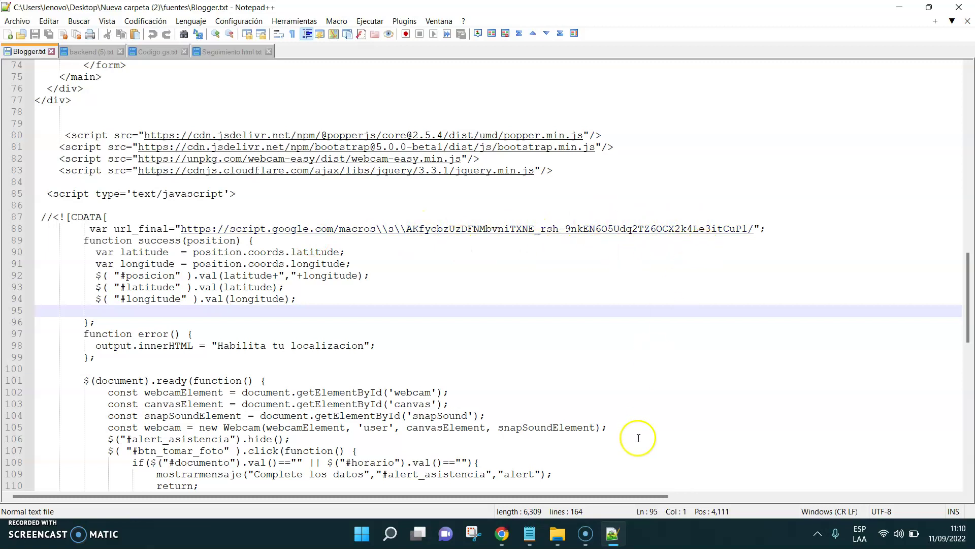
pyautogui.click(613, 536)
pyautogui.click(613, 536)
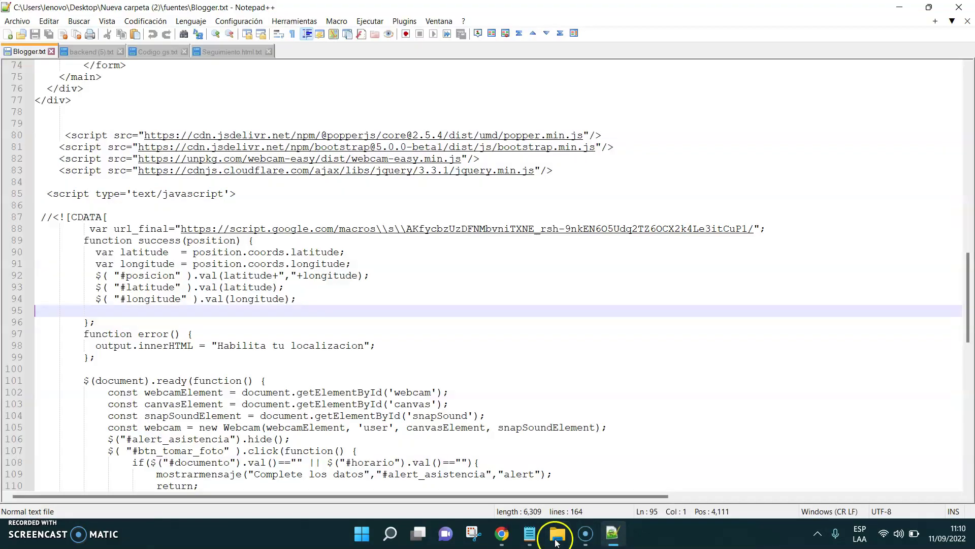
# Paste the new web app URL from Notepad below line 87 of Blogger.txt
pyautogui.click(530, 536)
pyautogui.hotkey('ctrl', 'a')
pyautogui.hotkey('ctrl', 'c')
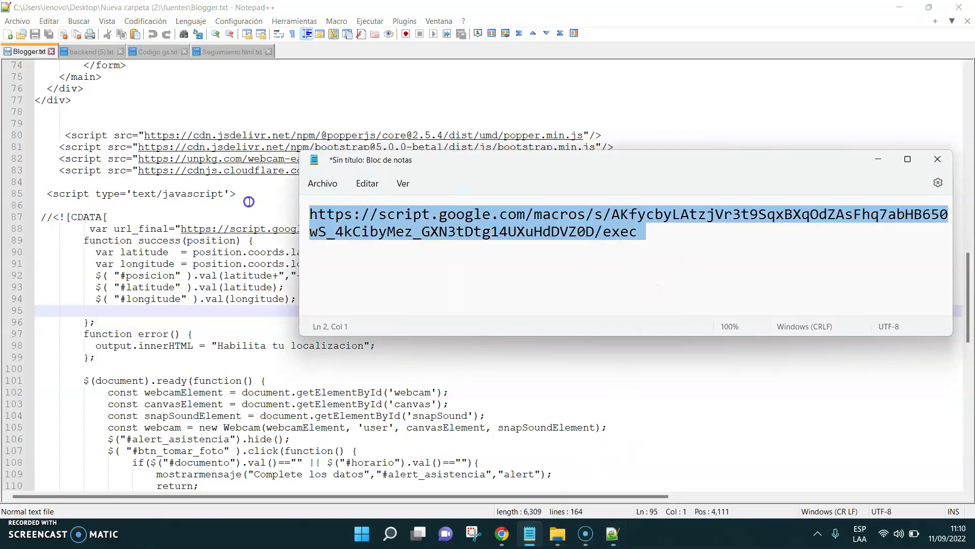
pyautogui.click(131, 217)
pyautogui.press('Return')
pyautogui.press('Return')
pyautogui.hotkey('ctrl', 'v')
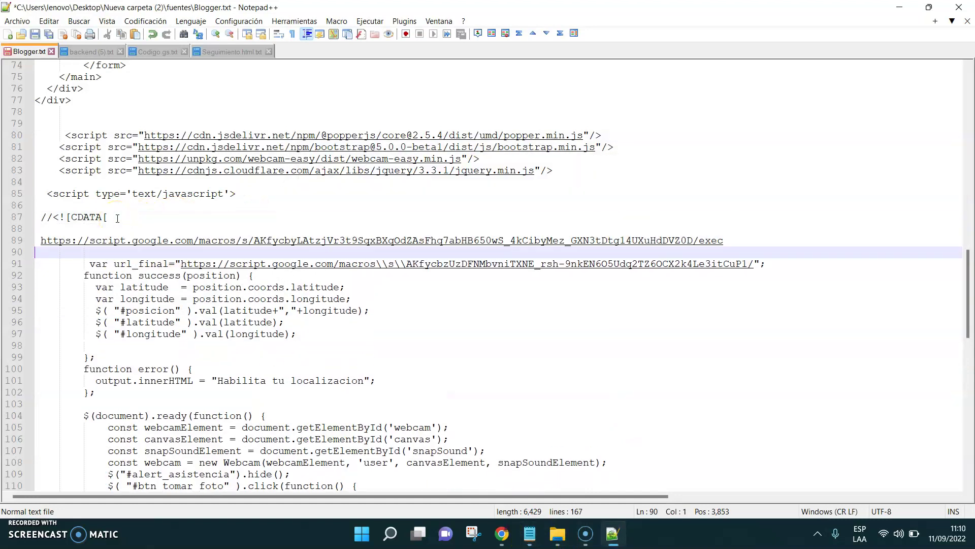
pyautogui.press('Return')
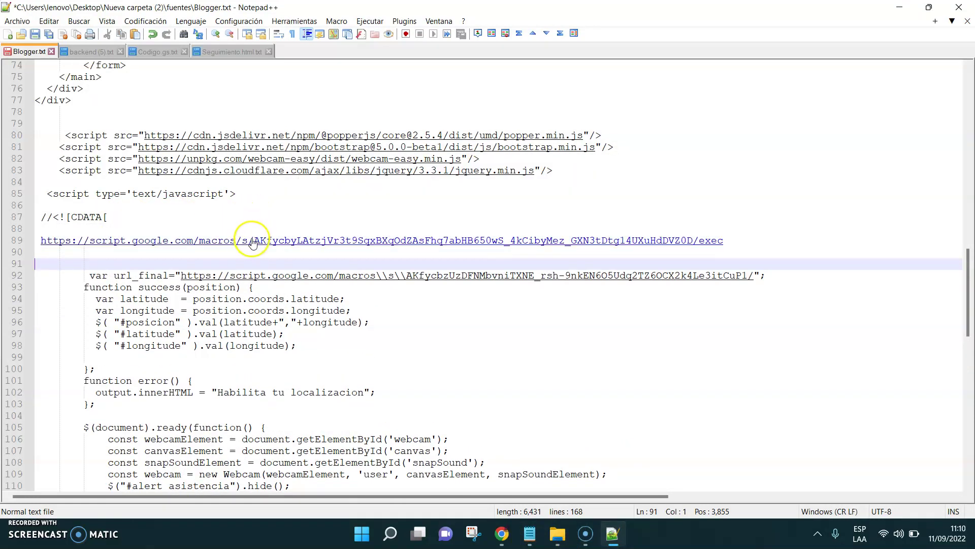
# Replace the old script ID in url_final with the new one and delete the temporary URL line
pyautogui.moveTo(255, 242); pyautogui.dragTo(693, 243)
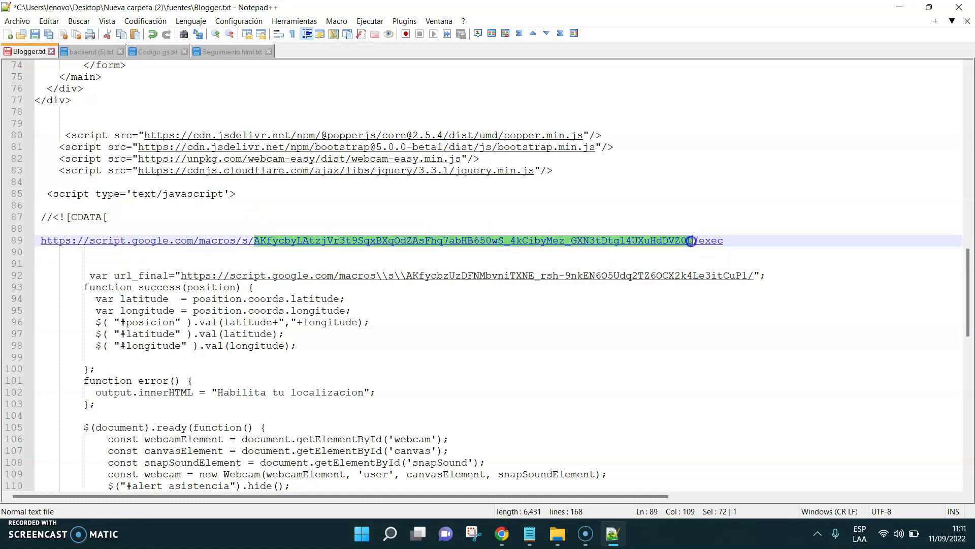
pyautogui.moveTo(406, 279); pyautogui.dragTo(633, 279)
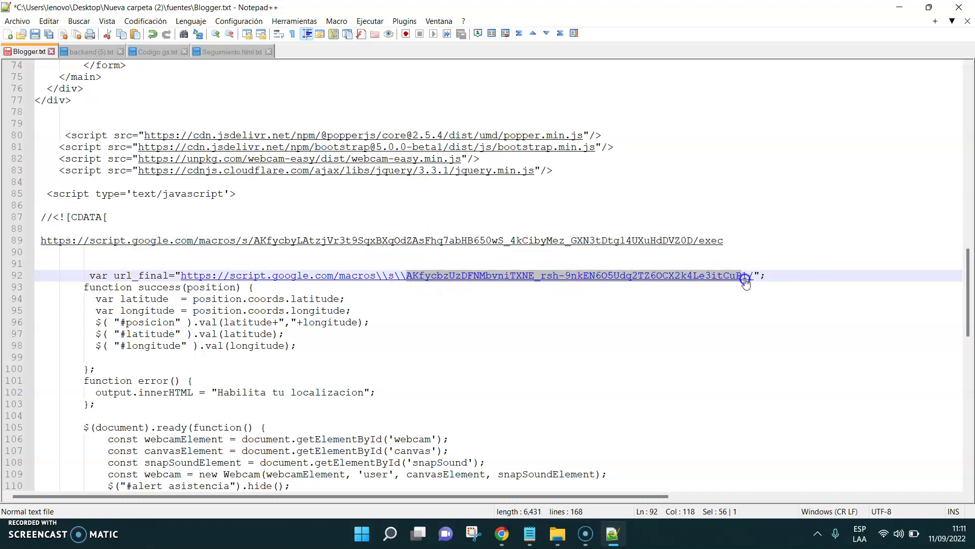
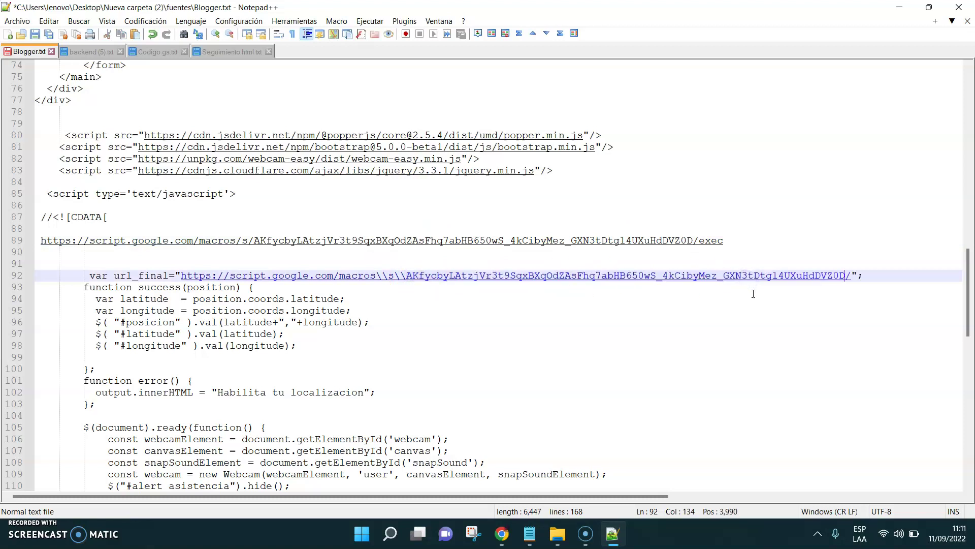
pyautogui.moveTo(254, 243); pyautogui.dragTo(693, 240)
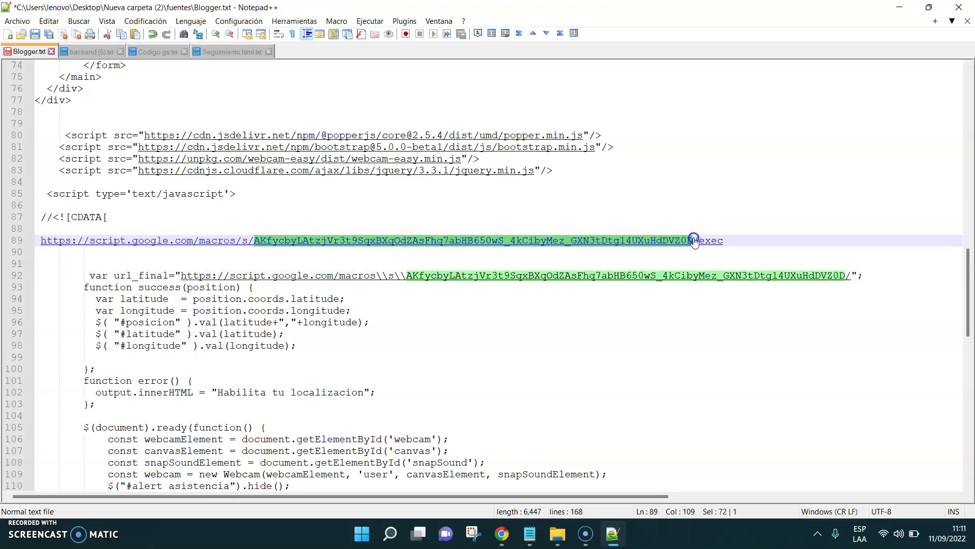
pyautogui.click(133, 254)
pyautogui.hotkey('shift', 'Up')
pyautogui.press('Delete')
pyautogui.press('Delete')
pyautogui.press('Delete')
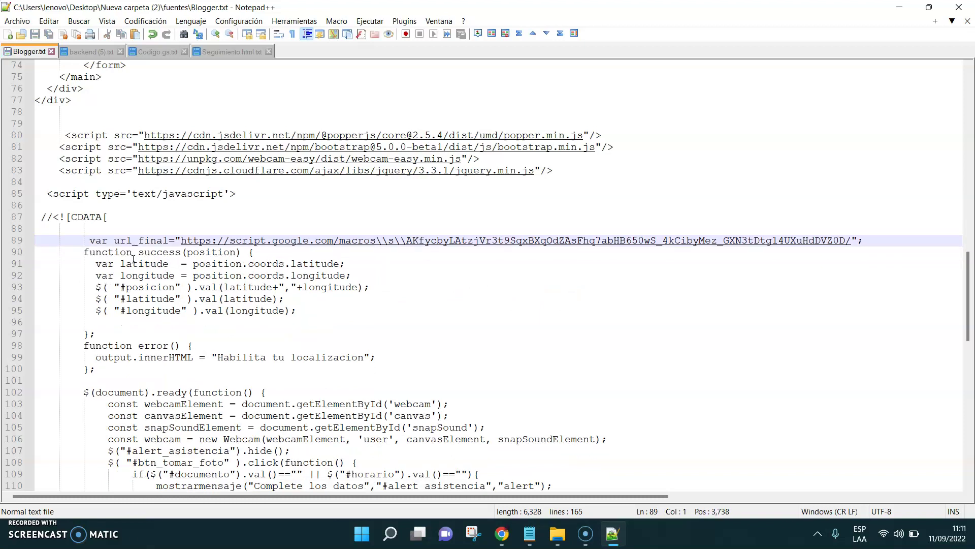
# Select all the updated Blogger.txt code and the old Blogger template code
pyautogui.hotkey('ctrl', 'a')
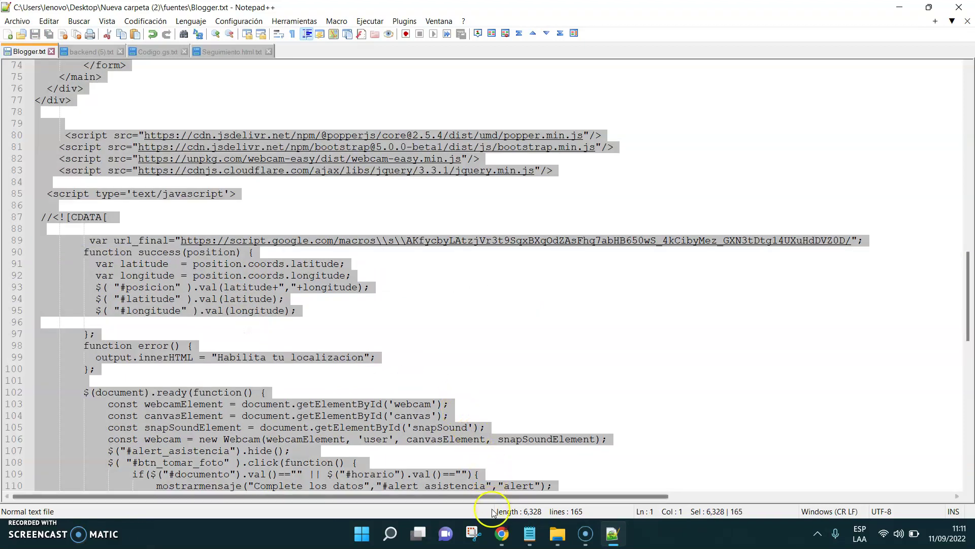
pyautogui.click(501, 533)
pyautogui.hotkey('ctrl', 'a')
# Replace the Blogger template with the updated attendance code and save it
pyautogui.press('Delete')
pyautogui.hotkey('ctrl', 'v')
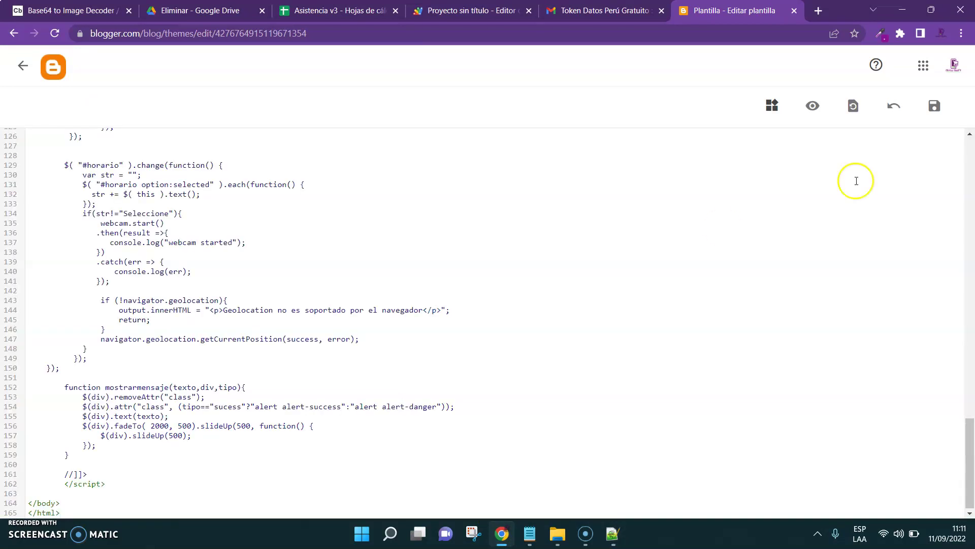
pyautogui.click(935, 106)
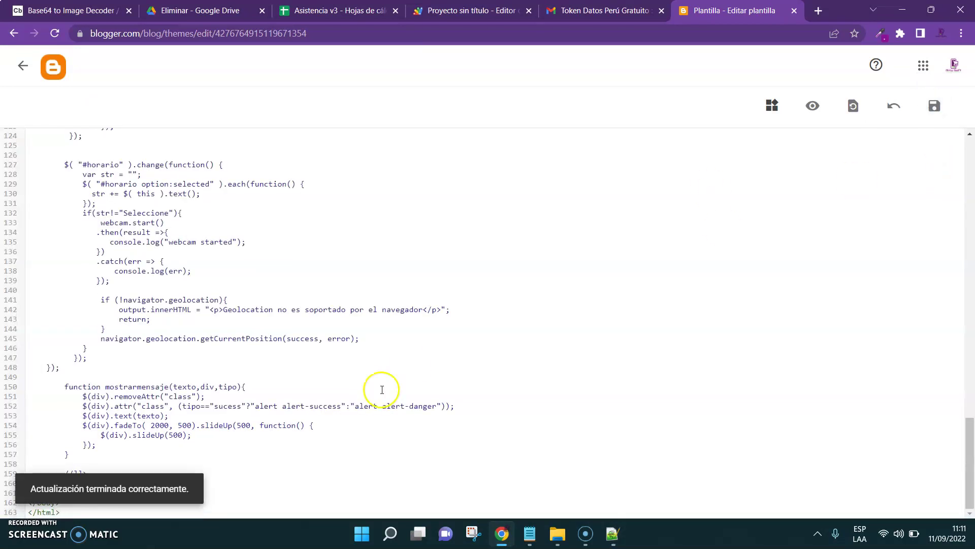
# Set the blog's mobile theme to Personalizado and save the setting
pyautogui.click(23, 65)
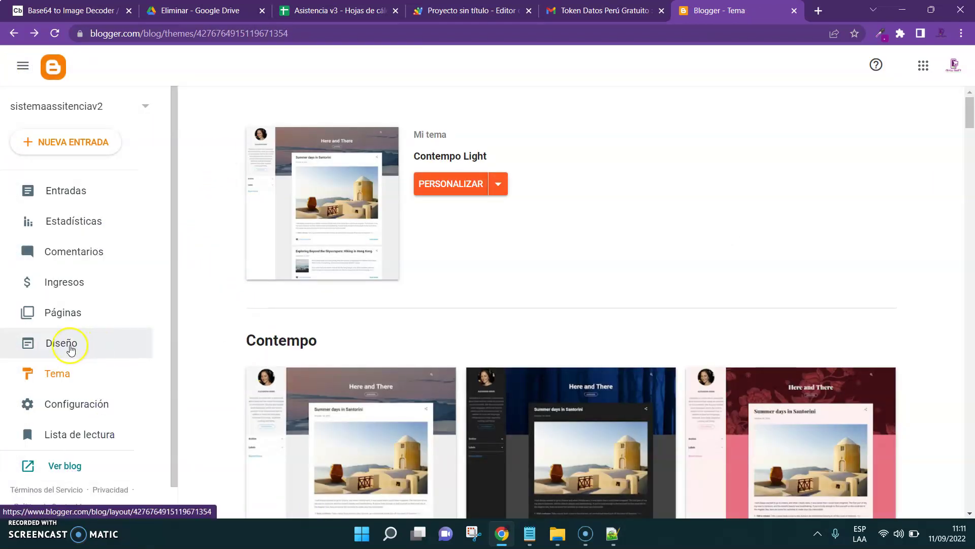
pyautogui.click(69, 345)
pyautogui.click(60, 373)
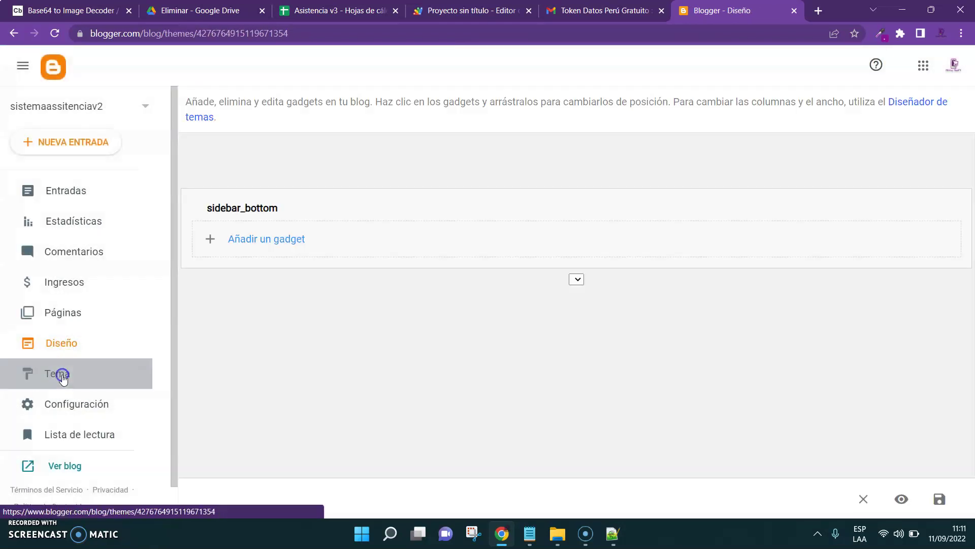
pyautogui.click(501, 185)
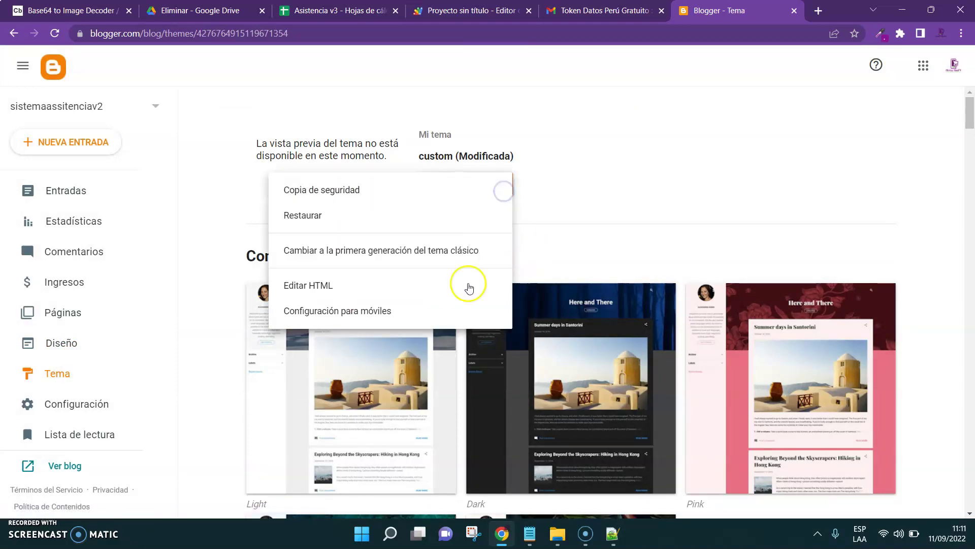
pyautogui.click(386, 319)
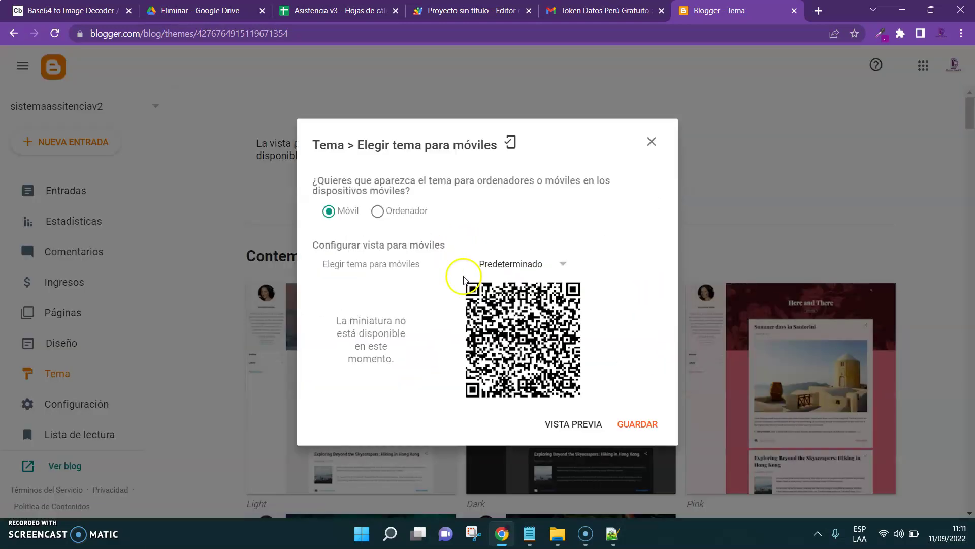
pyautogui.click(550, 260)
pyautogui.scroll(-3, 572, 285)
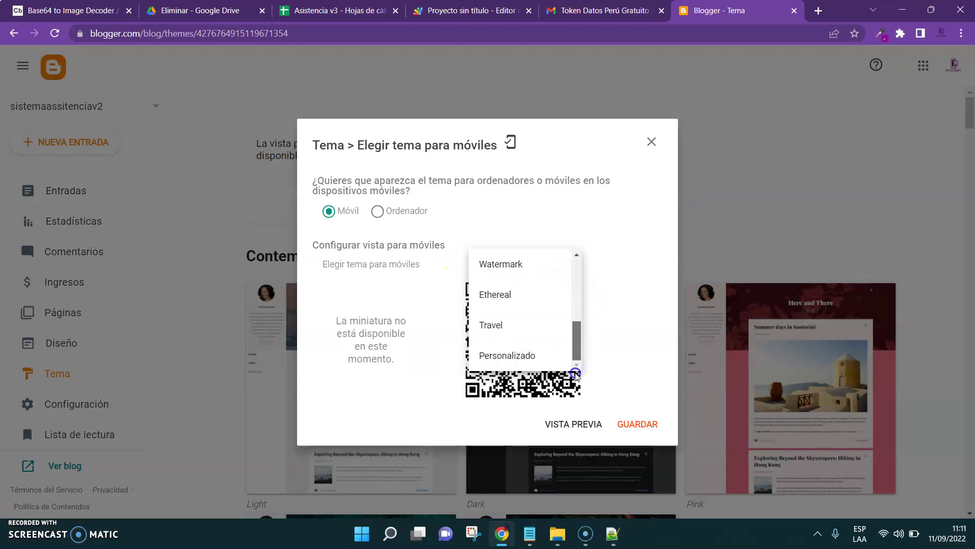
pyautogui.click(519, 358)
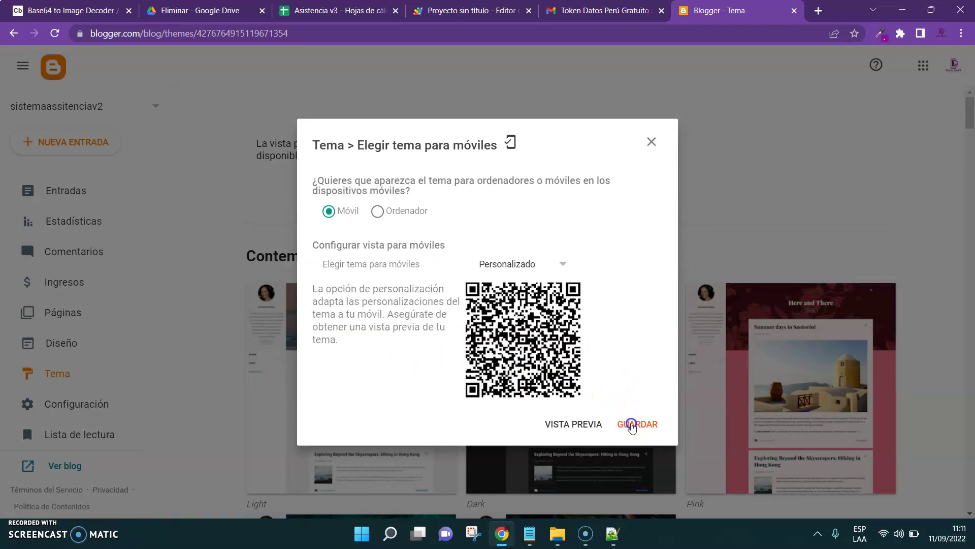
pyautogui.click(631, 425)
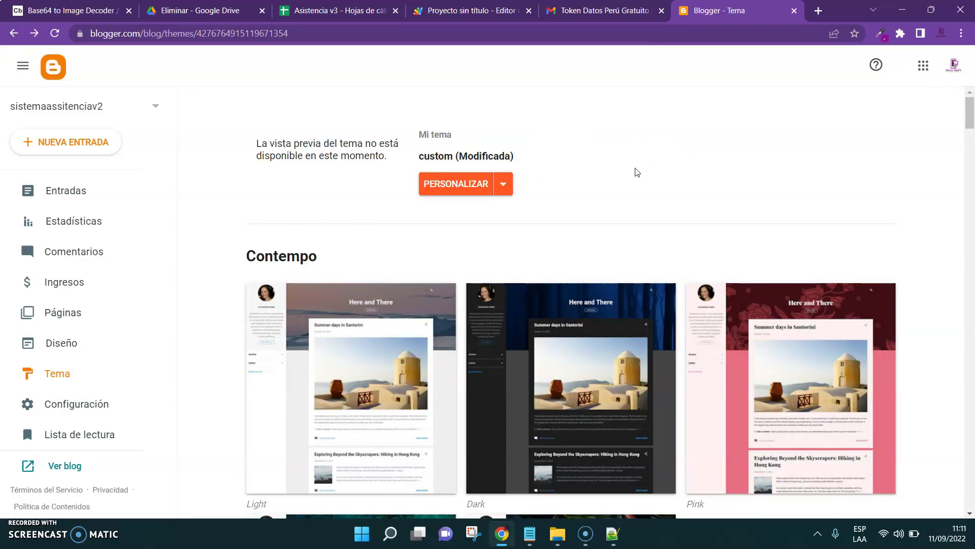
pyautogui.click(326, 10)
# Show the Personal sheet, then open the published attendance blog and focus its Documento field
pyautogui.click(102, 505)
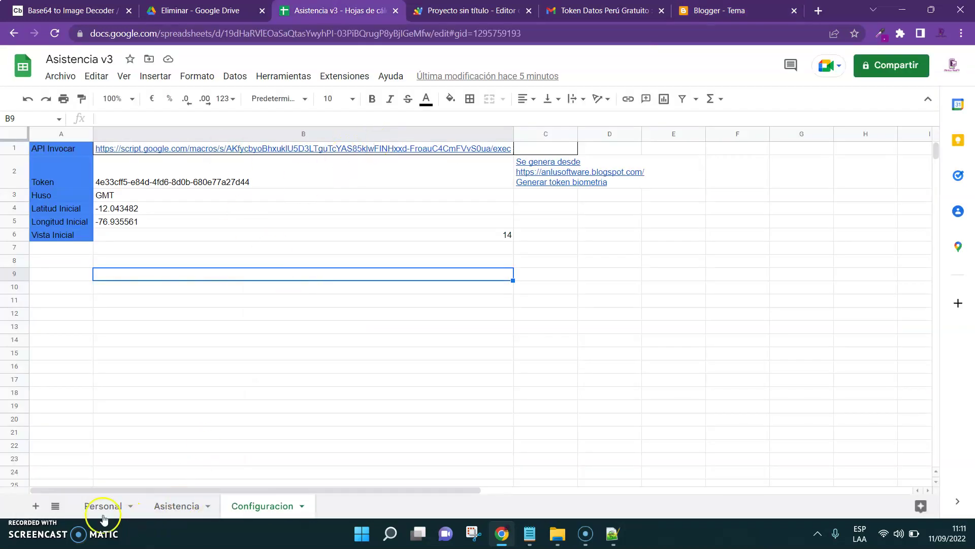
pyautogui.click(722, 10)
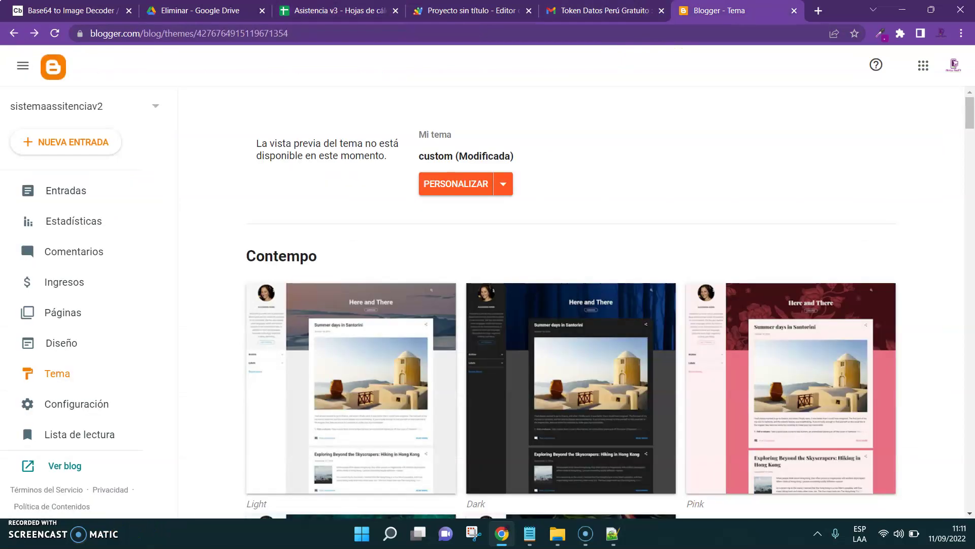
pyautogui.click(56, 467)
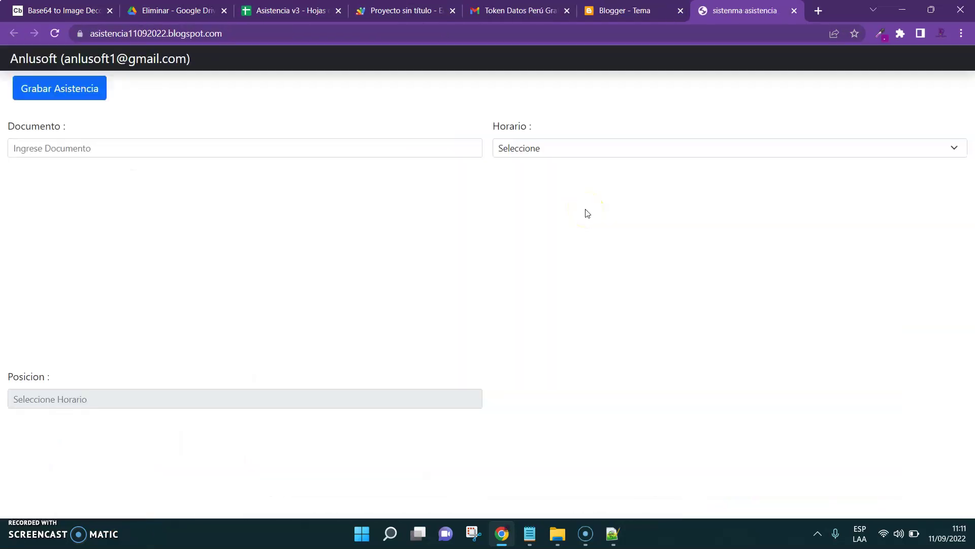
pyautogui.click(124, 150)
# Copy the registered document number from A2 and paste it into the form
pyautogui.click(244, 12)
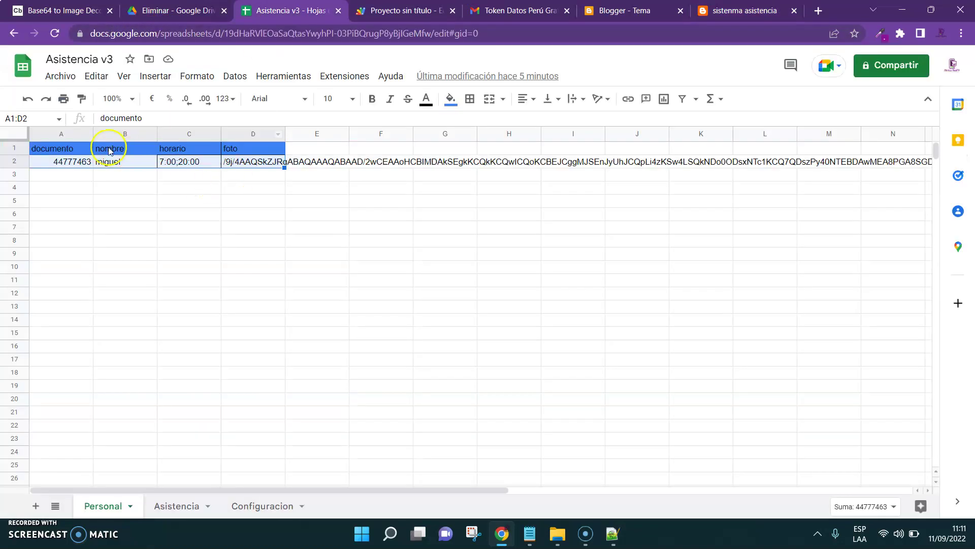
pyautogui.click(59, 167)
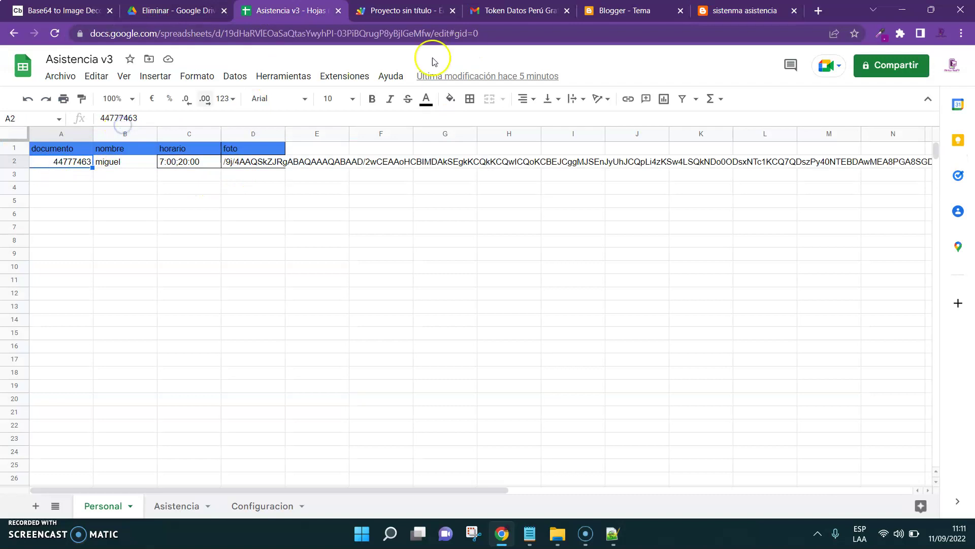
pyautogui.click(105, 118)
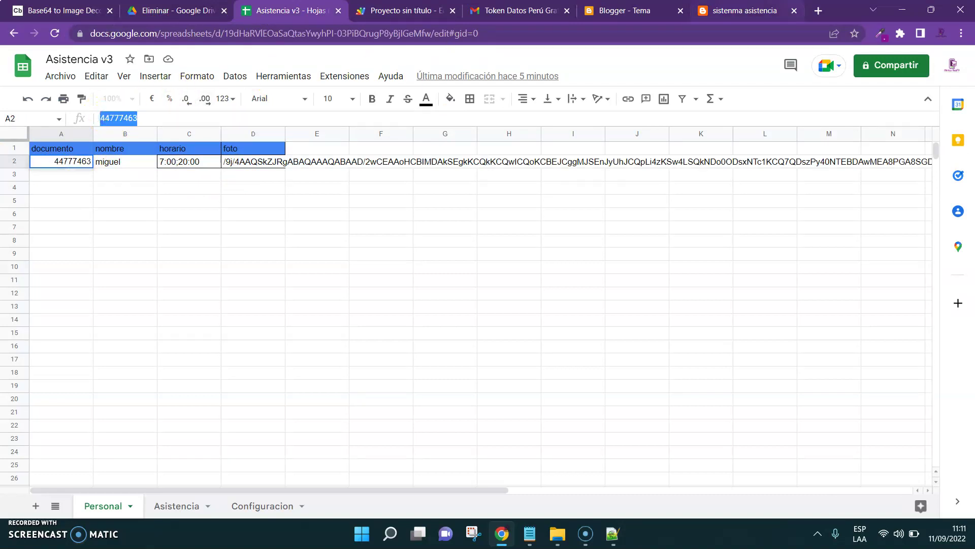
pyautogui.hotkey('ctrl', '9')
# Choose the Otros schedule and allow the page to read the GPS location
pyautogui.click(555, 151)
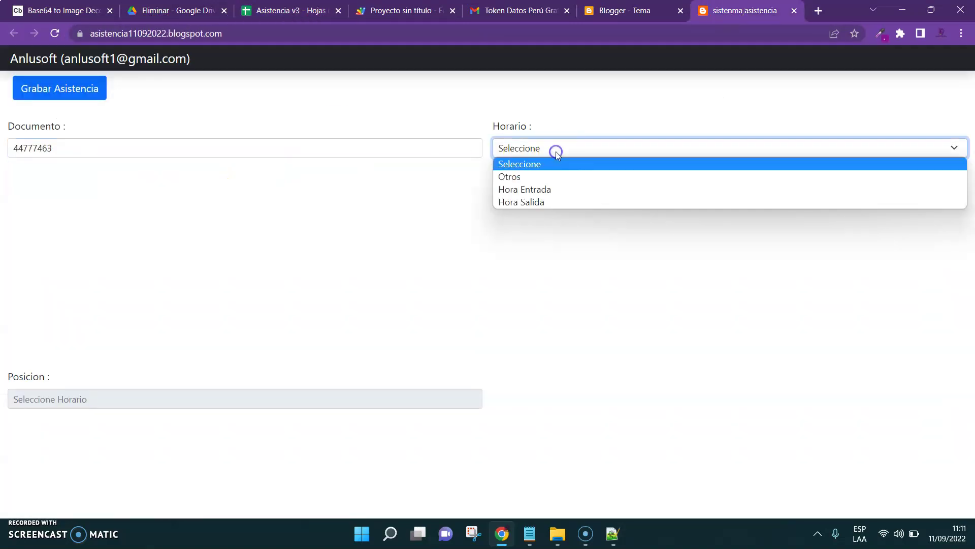
pyautogui.click(547, 178)
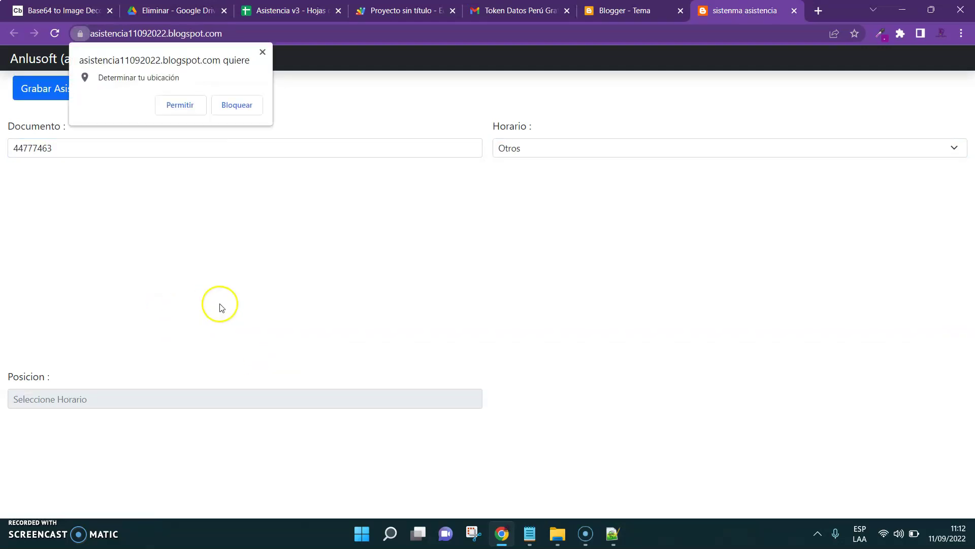
pyautogui.click(182, 107)
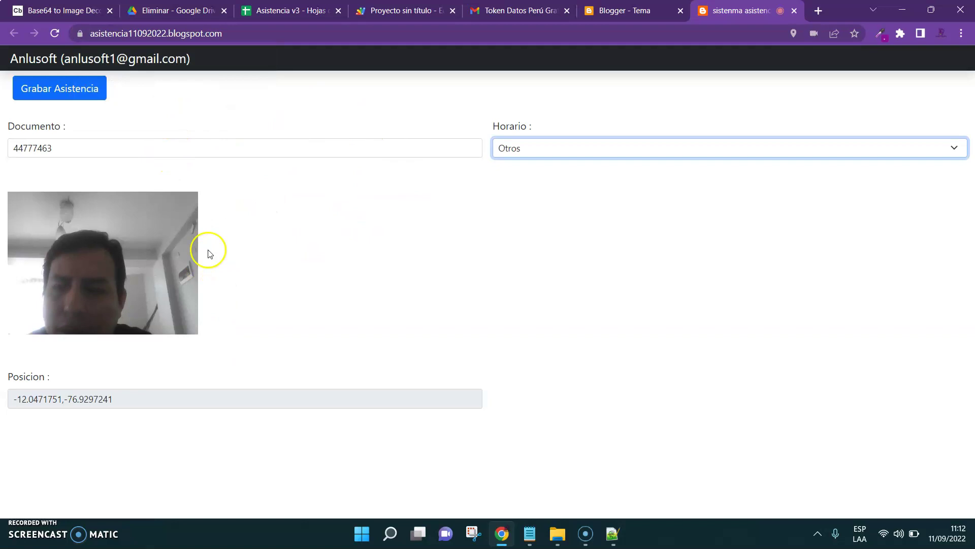
pyautogui.tripleClick(116, 398)
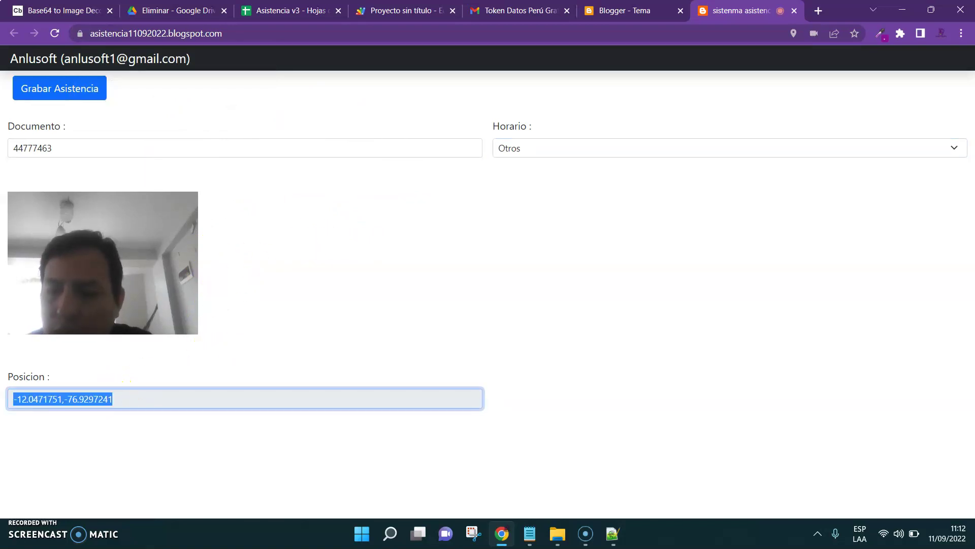
# Check the stored photo data in D2 and E2 of the Asistencia sheet
pyautogui.click(287, 10)
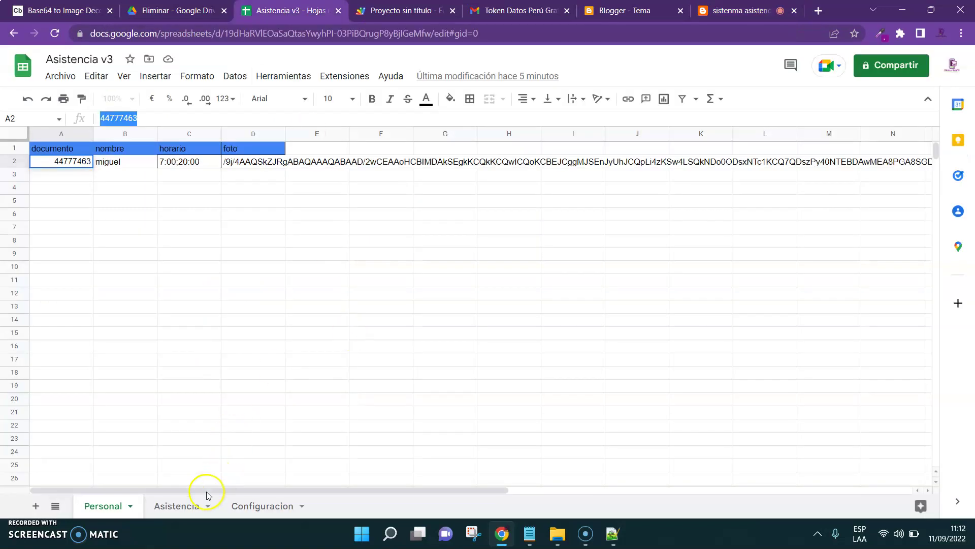
pyautogui.click(184, 504)
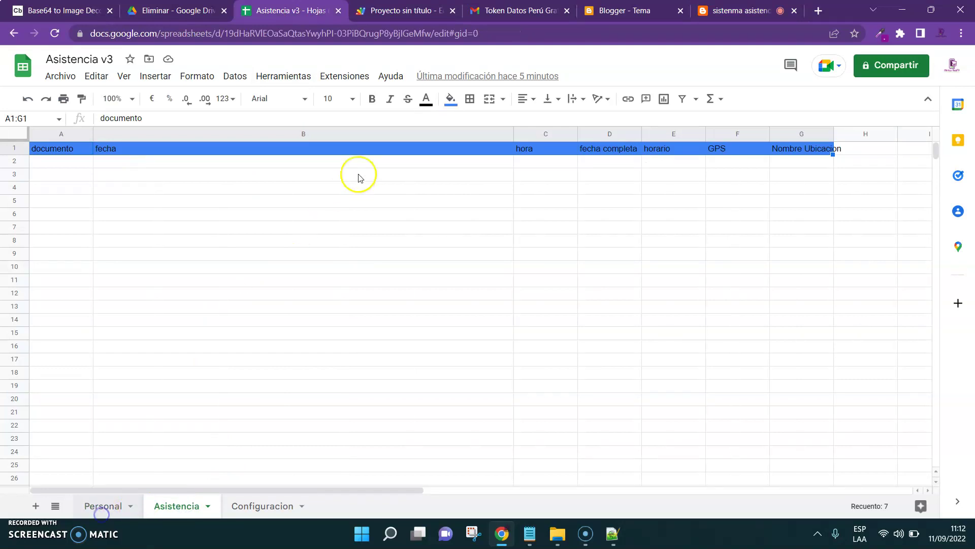
pyautogui.click(247, 164)
pyautogui.press('Right')
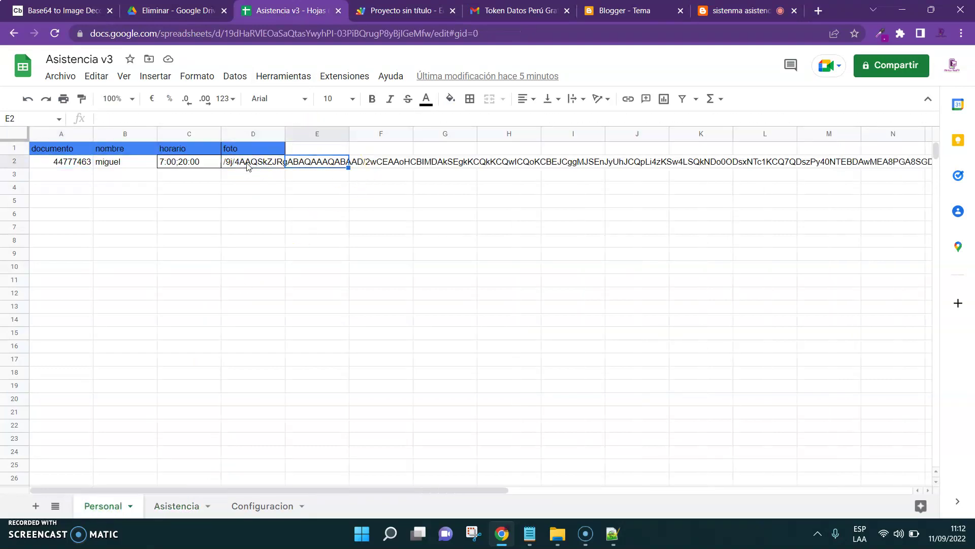
# Submit the attendance and confirm the 'Se registro la asistencia' message
pyautogui.click(739, 10)
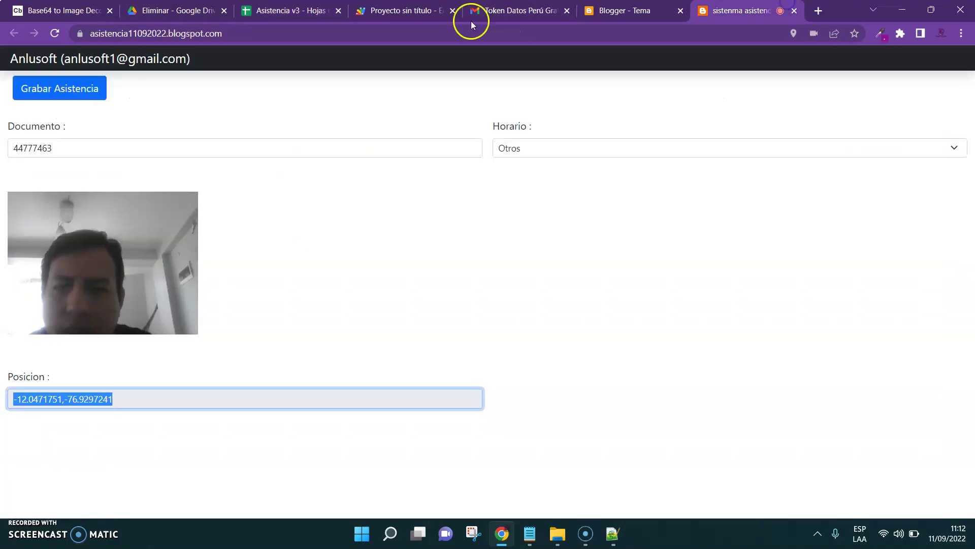
pyautogui.click(65, 100)
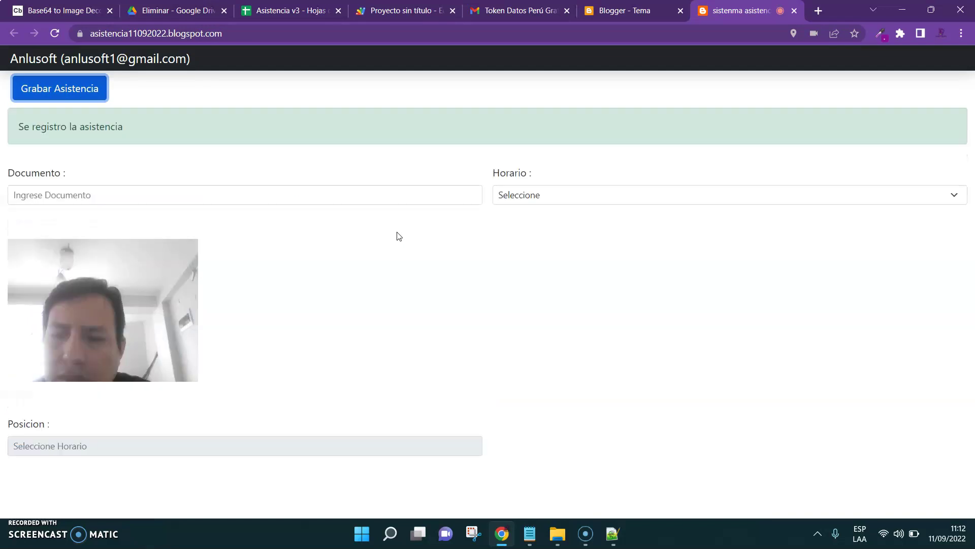
pyautogui.moveTo(15, 127); pyautogui.dragTo(157, 124)
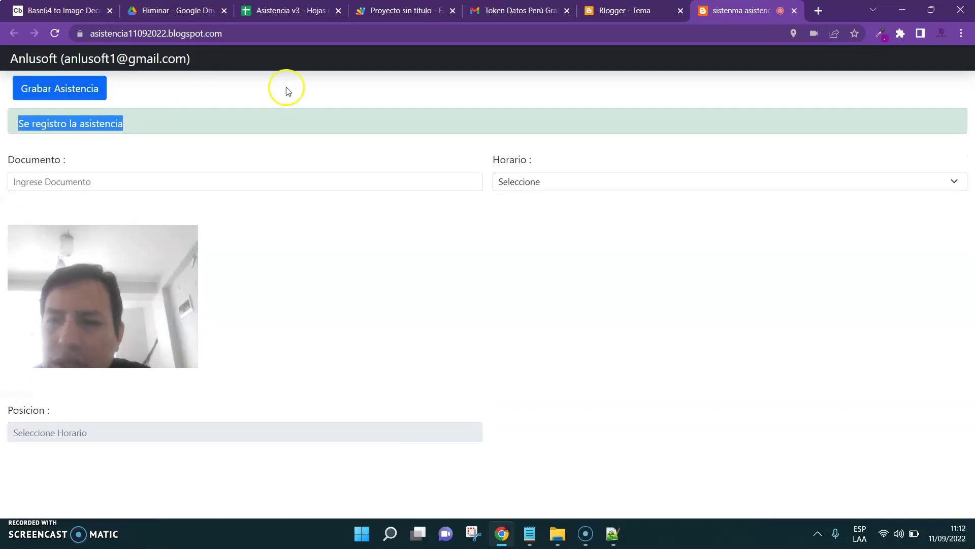
pyautogui.click(284, 10)
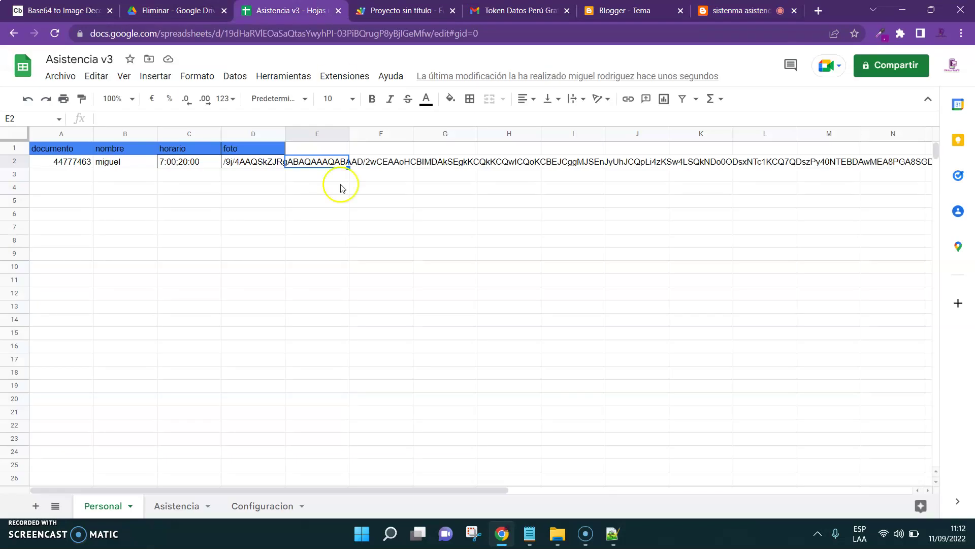
# Check the Asistencia sheet's new row 2: 20220911, Otros, GPS coordinates, Ate 15494, Peru
pyautogui.click(175, 507)
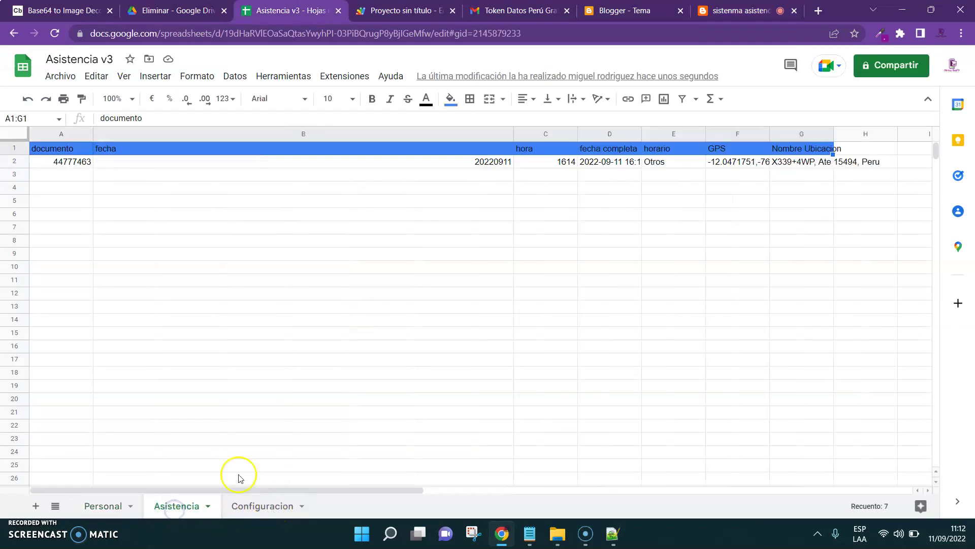
pyautogui.click(278, 172)
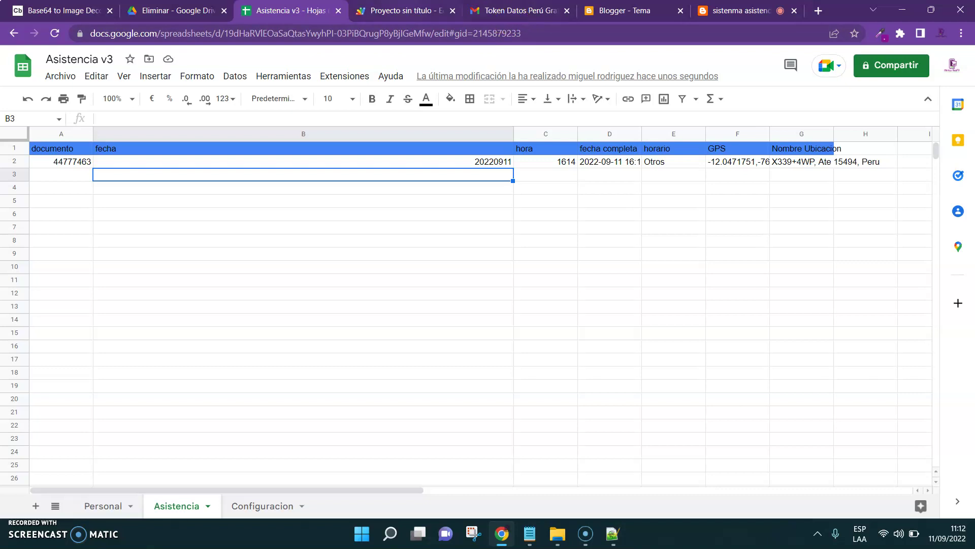
pyautogui.click(401, 10)
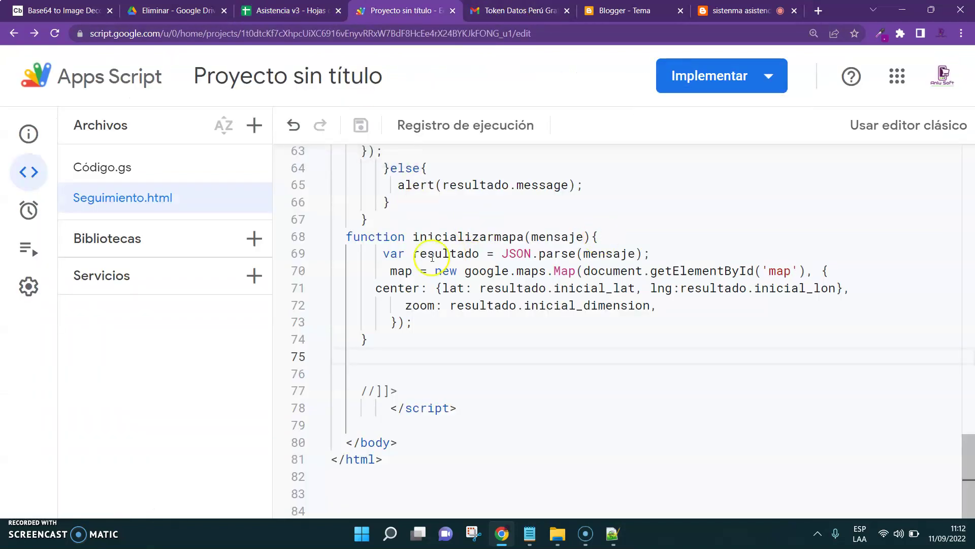
# Run the onOpen function from Código.gs, then return to the Asistencia v3 spreadsheet
pyautogui.click(117, 168)
pyautogui.click(447, 223)
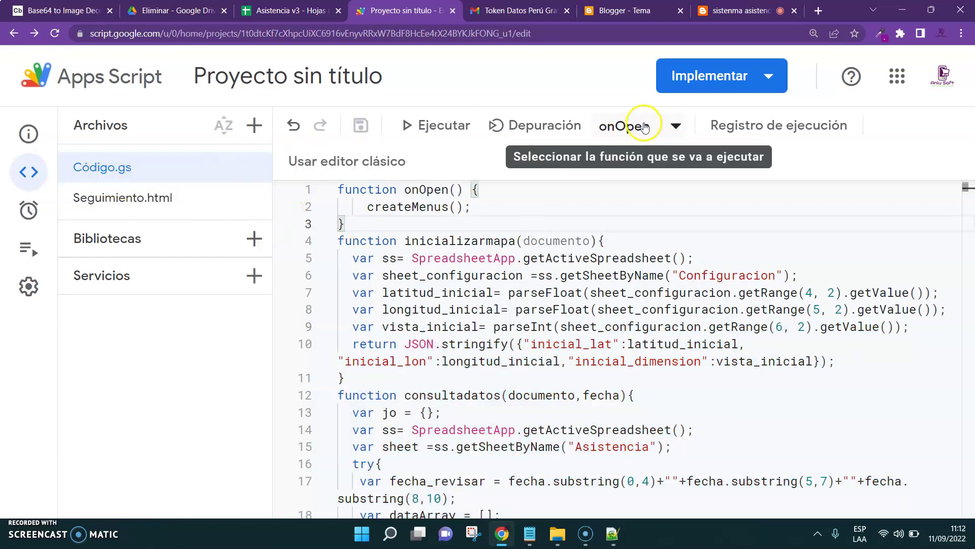
pyautogui.click(427, 125)
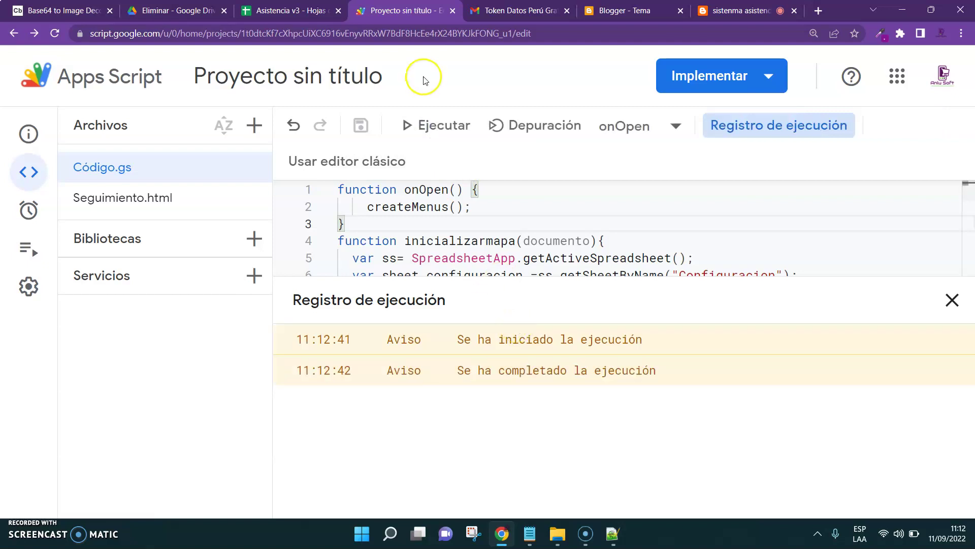
pyautogui.click(295, 10)
pyautogui.click(381, 320)
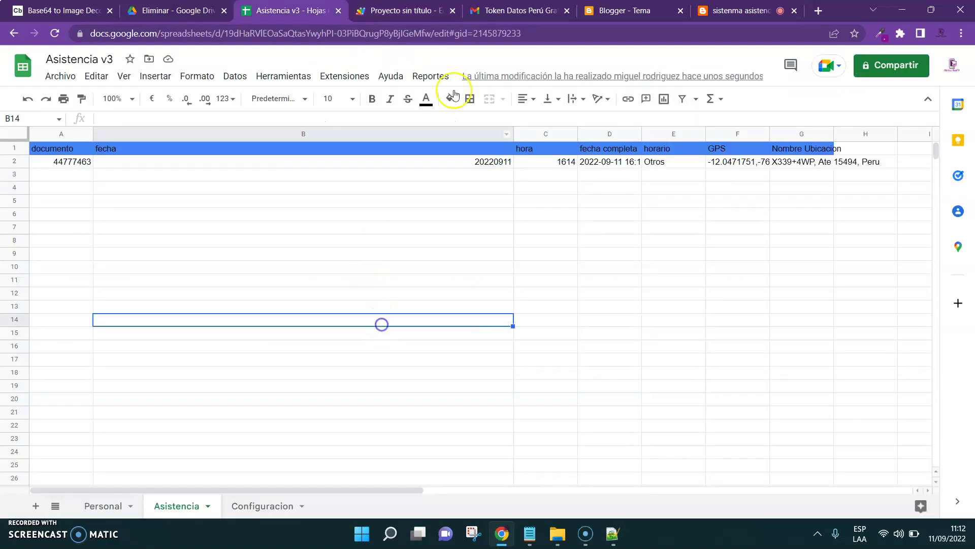
# Open Reportes > 1) Consultar Seguimiento and search the employee's Documento for 11/09/2022
pyautogui.click(428, 79)
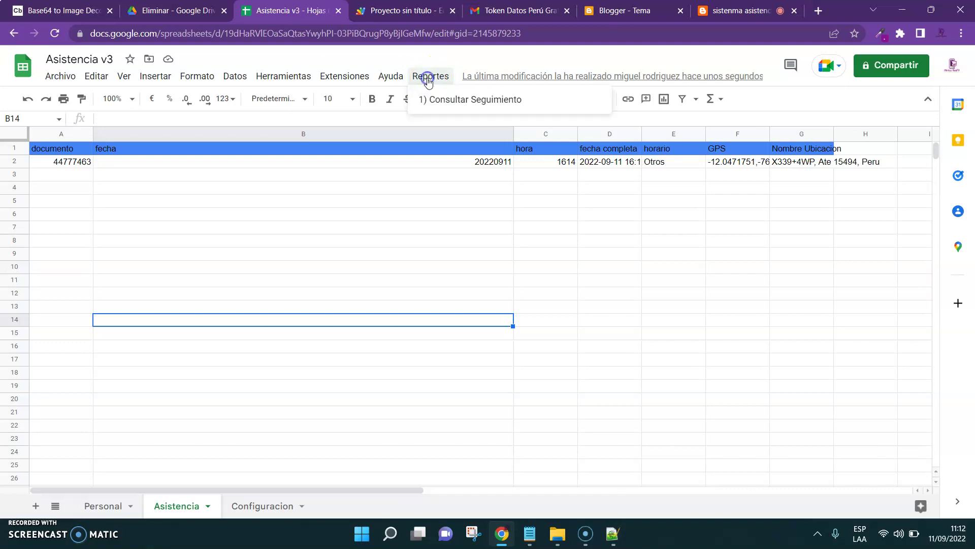
pyautogui.click(447, 97)
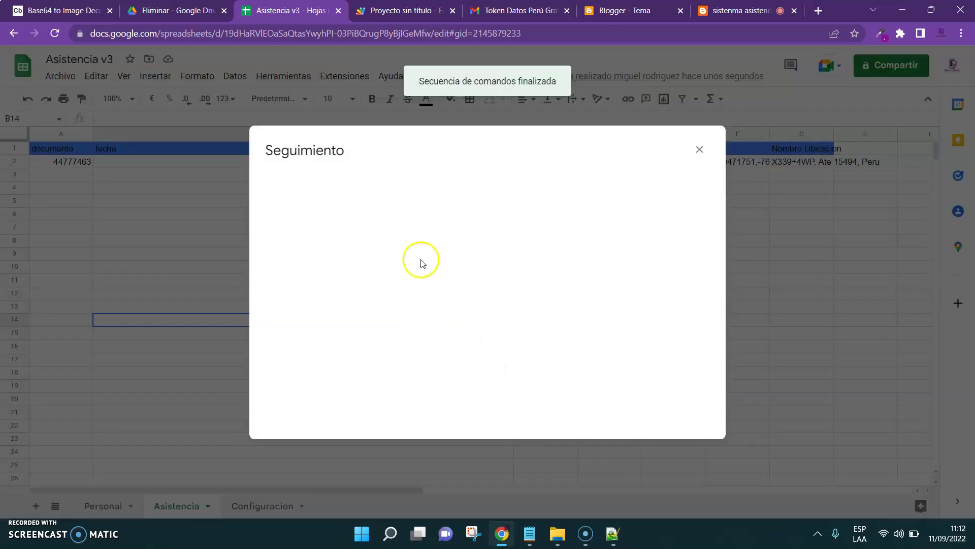
pyautogui.click(370, 184)
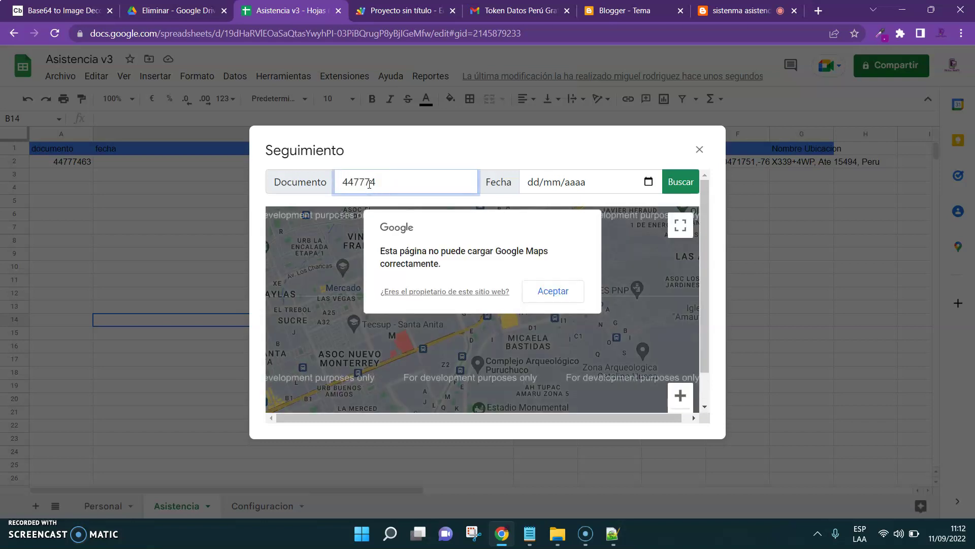
pyautogui.click(648, 181)
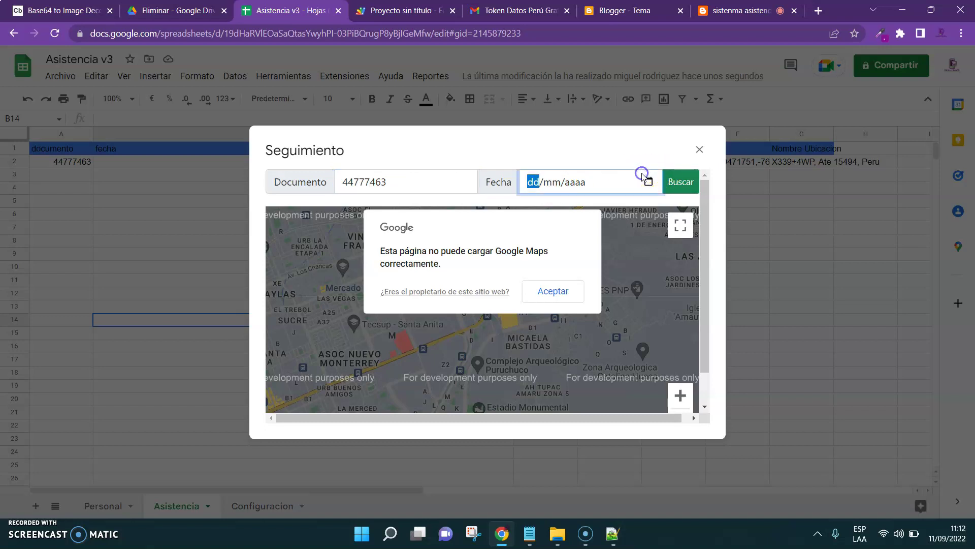
pyautogui.click(536, 285)
pyautogui.click(678, 186)
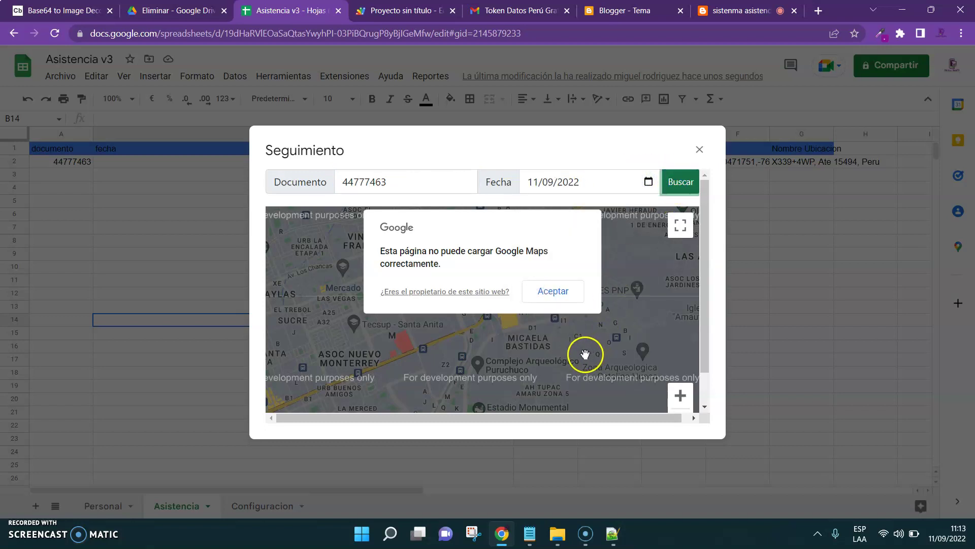
# View the attendance marker on the fullscreen tracking map, then close the Seguimiento dialog
pyautogui.click(557, 296)
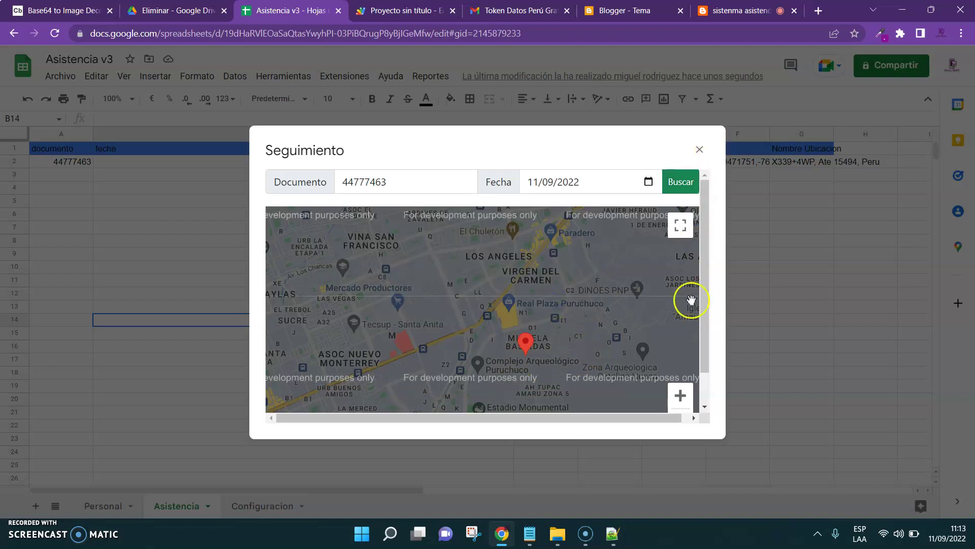
pyautogui.click(681, 224)
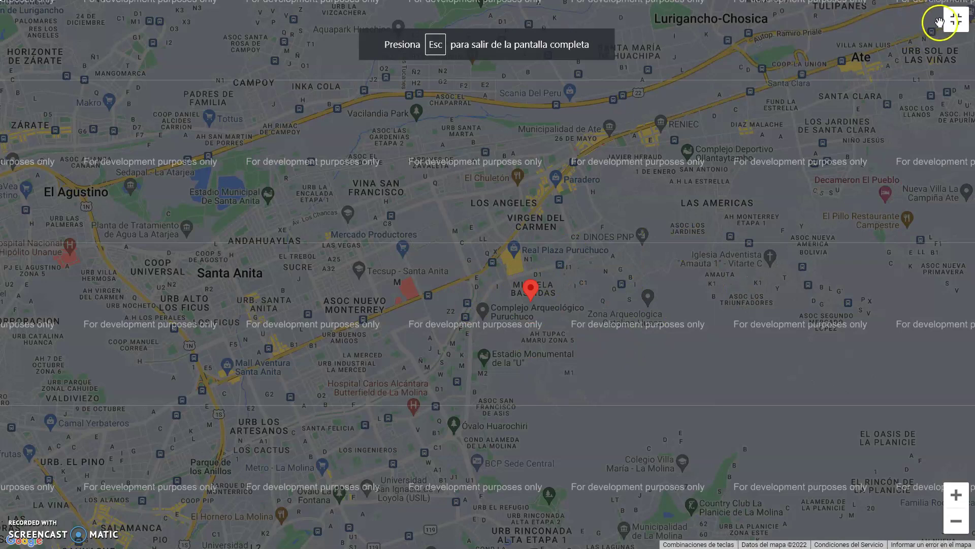
pyautogui.click(956, 19)
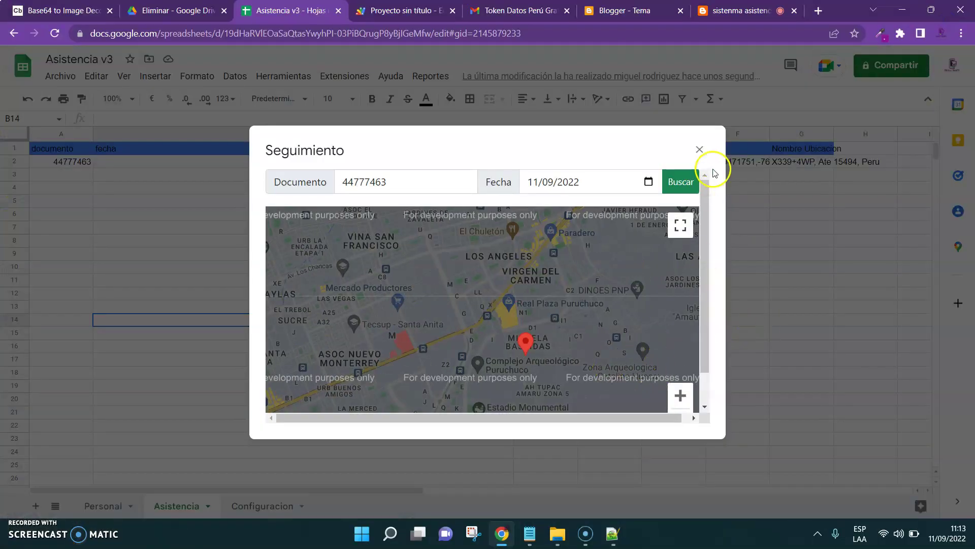
pyautogui.click(699, 149)
pyautogui.click(601, 412)
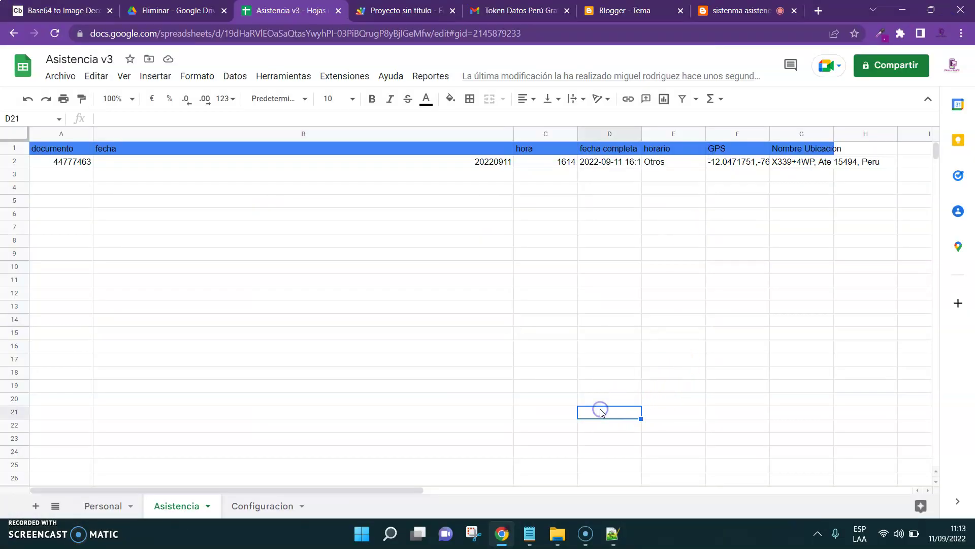
# In a new tab, search 'amazon rekognition' and open the aws.amazon.com Rekognition page
pyautogui.click(818, 16)
pyautogui.write('amazon')
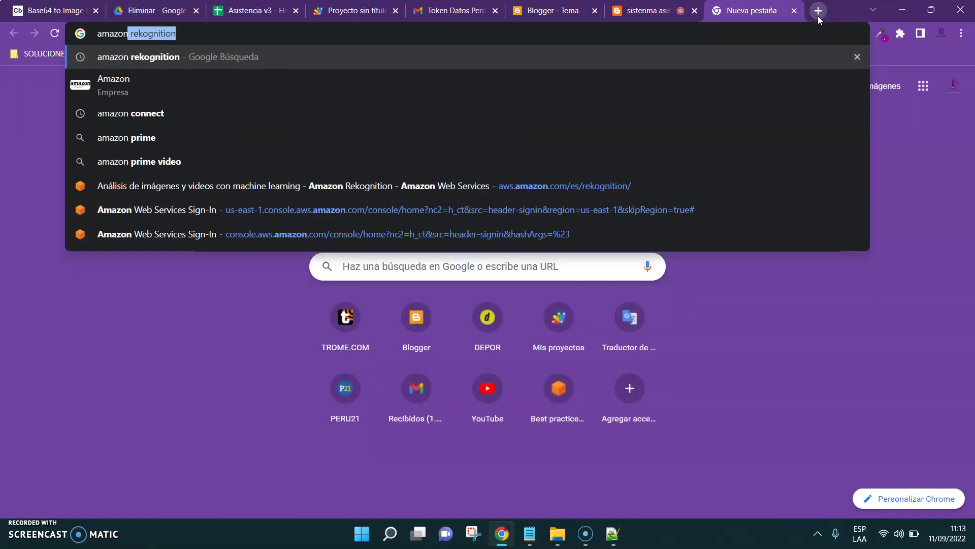
pyautogui.press('Down')
pyautogui.press('Down')
pyautogui.press('Up')
pyautogui.press('Up')
pyautogui.press('Return')
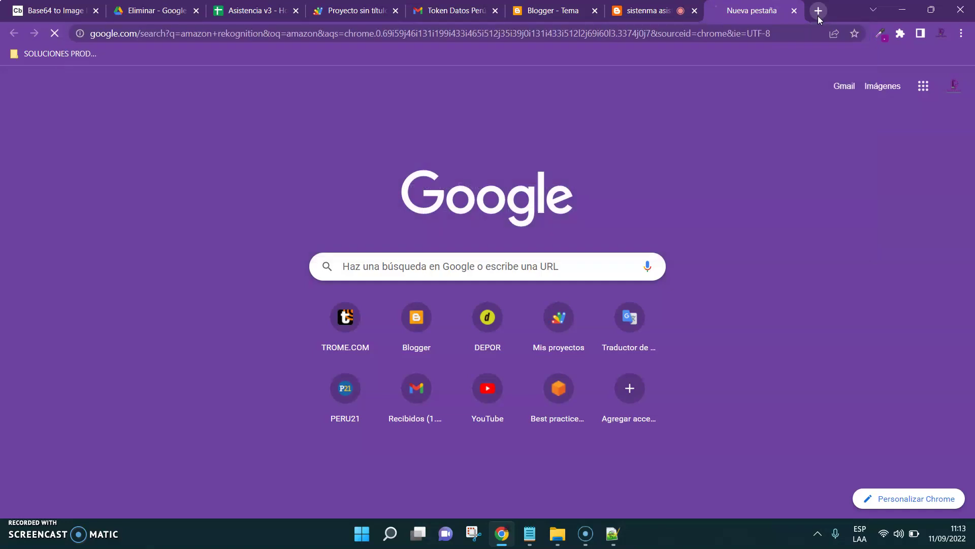
pyautogui.click(239, 193)
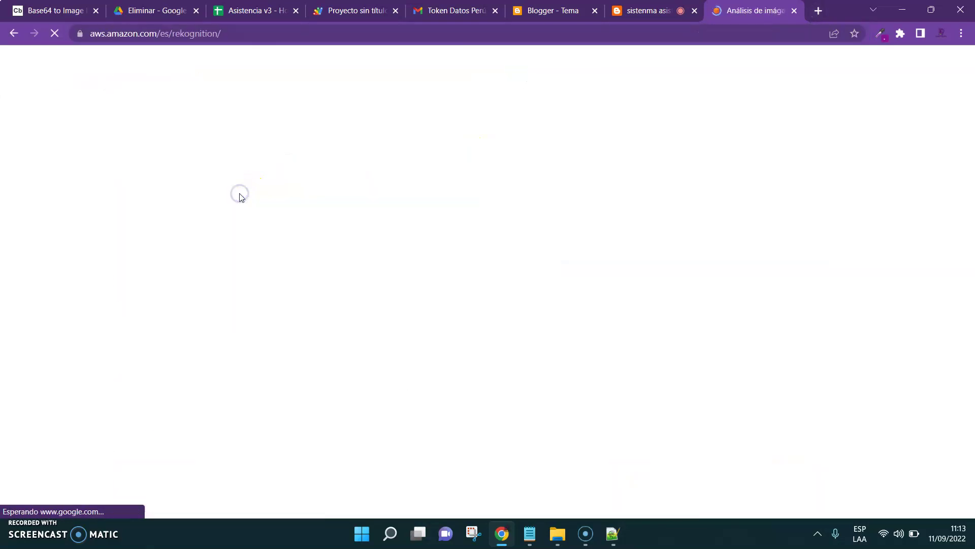